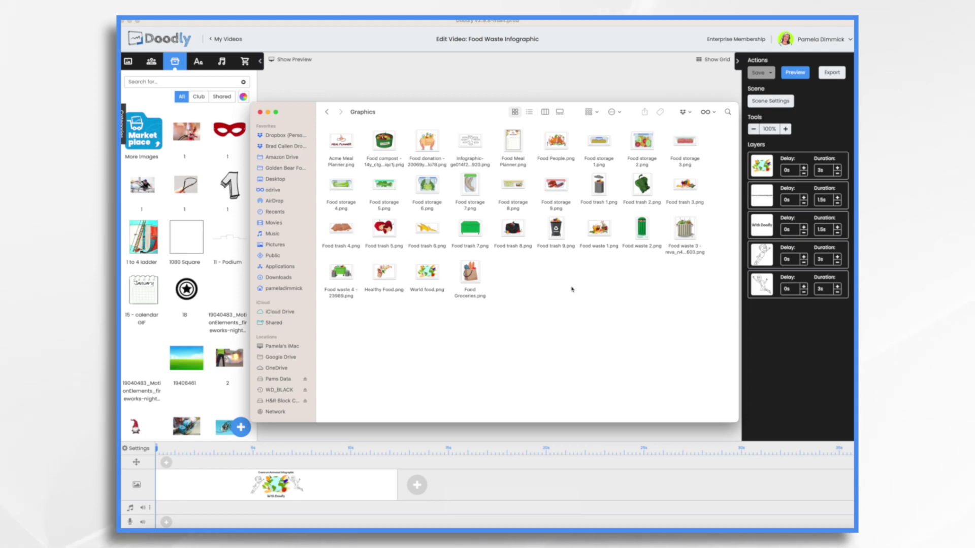
Upload the infographic-ge014f2cde_1920 PNG from Graphics as a new prop and add it to the scene
{"action": "left_click", "coordinate": [467, 139]}
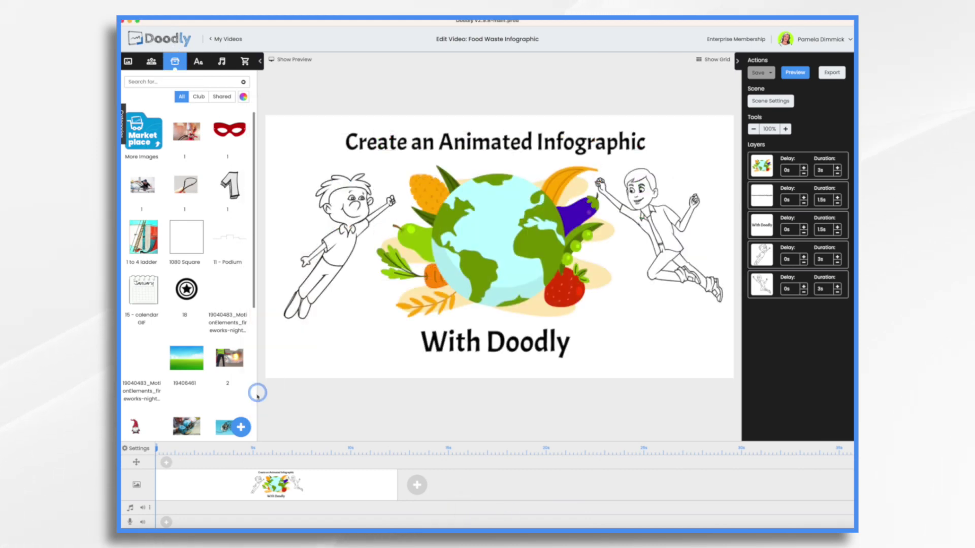
{"action": "left_click", "coordinate": [243, 428]}
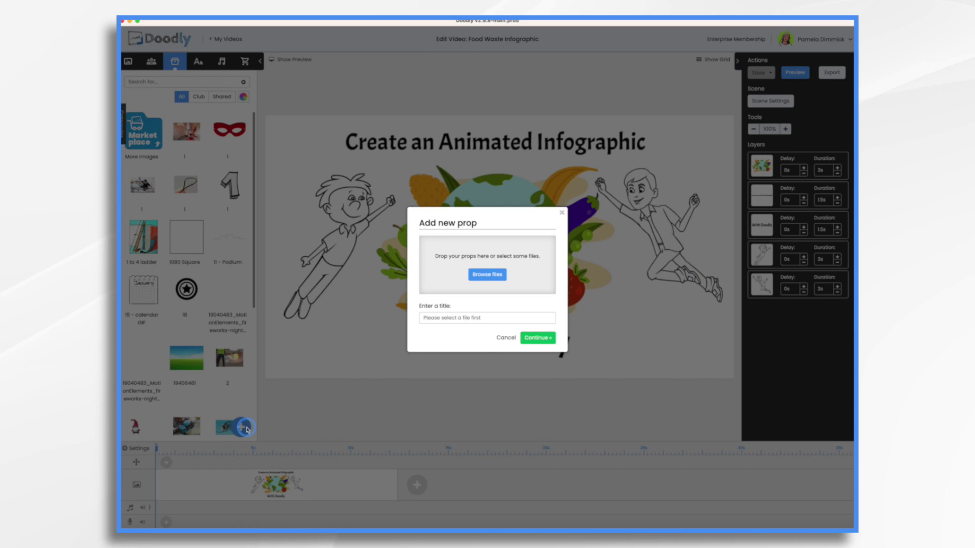
{"action": "left_click", "coordinate": [487, 274]}
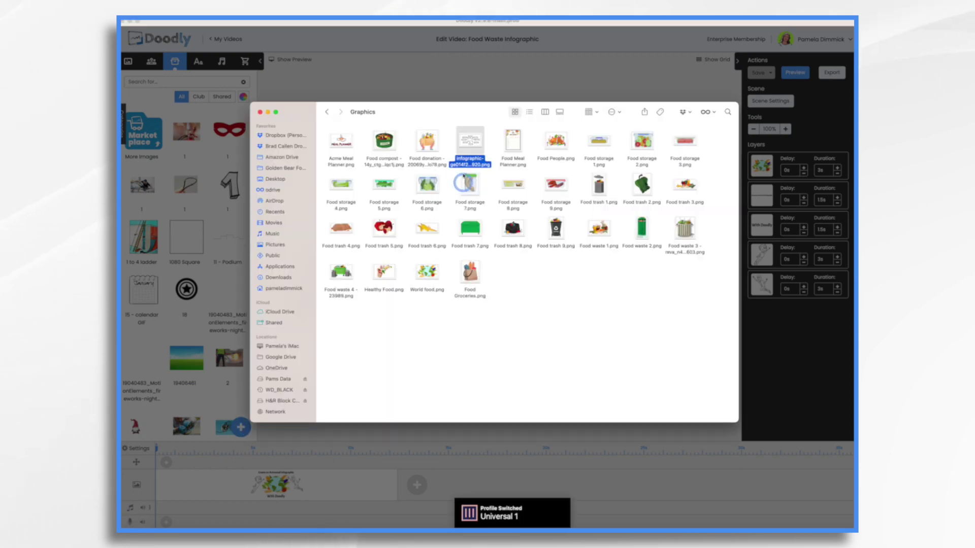
{"action": "left_click", "coordinate": [473, 137]}
{"action": "left_click_drag", "start_coordinate": [473, 136], "coordinate": [482, 277]}
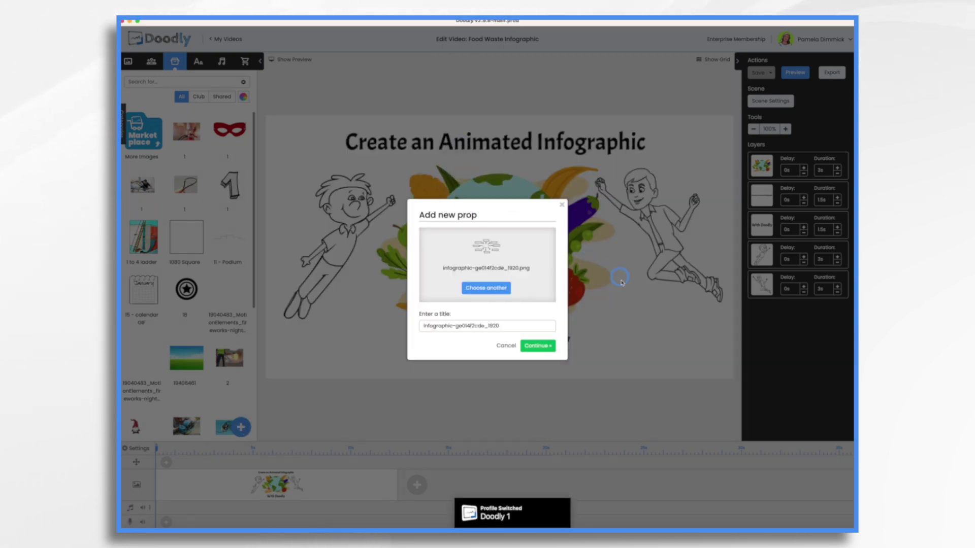
{"action": "left_click", "coordinate": [539, 346]}
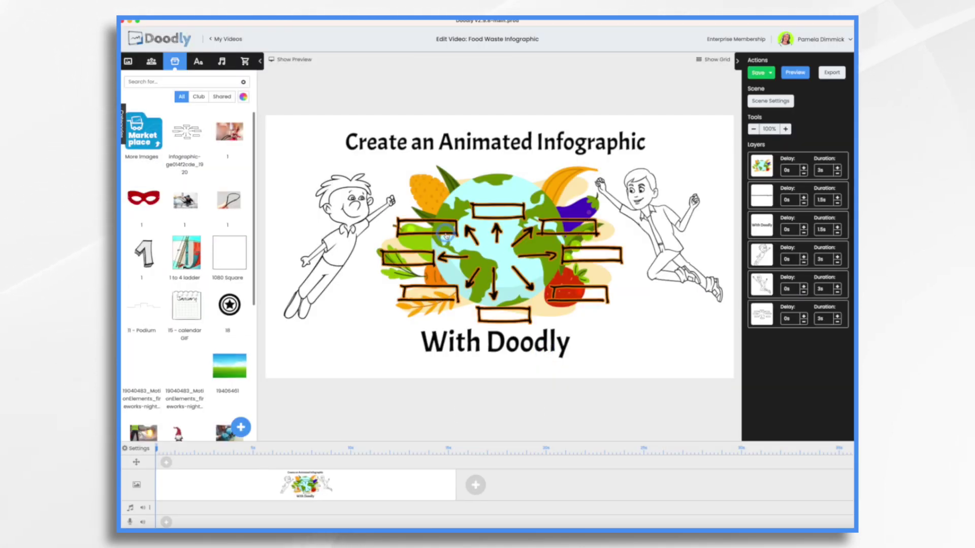
Raise and enlarge the arrow diagram, shrink the globe onto its hub, and select With Doodly
{"action": "left_click_drag", "start_coordinate": [764, 312], "coordinate": [779, 163]}
{"action": "left_click_drag", "start_coordinate": [359, 340], "coordinate": [305, 424]}
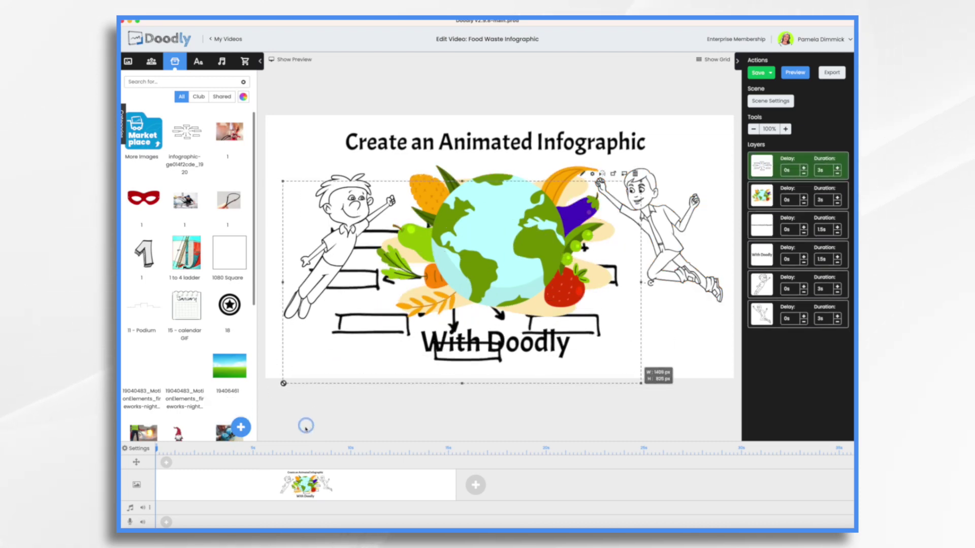
{"action": "left_click_drag", "start_coordinate": [452, 153], "coordinate": [584, 271]}
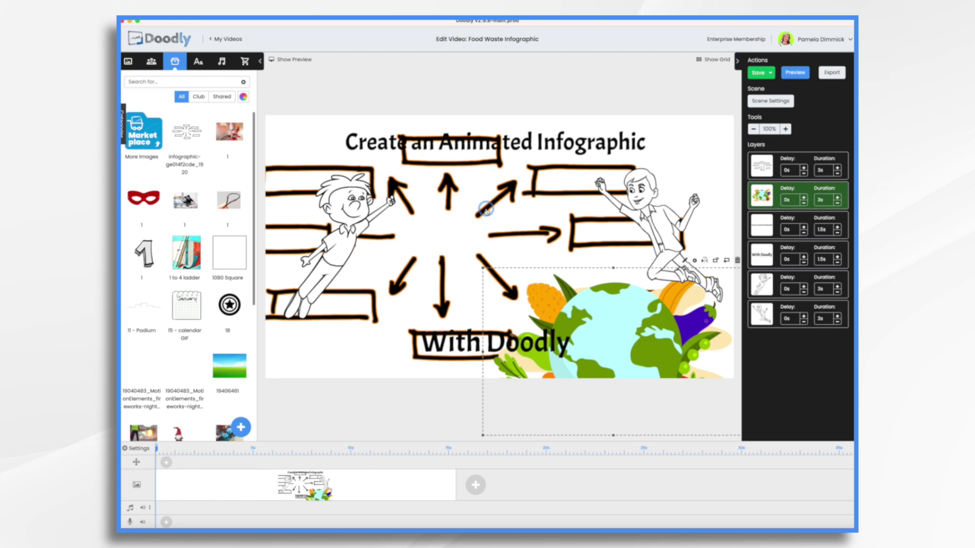
{"action": "left_click_drag", "start_coordinate": [592, 345], "coordinate": [471, 240]}
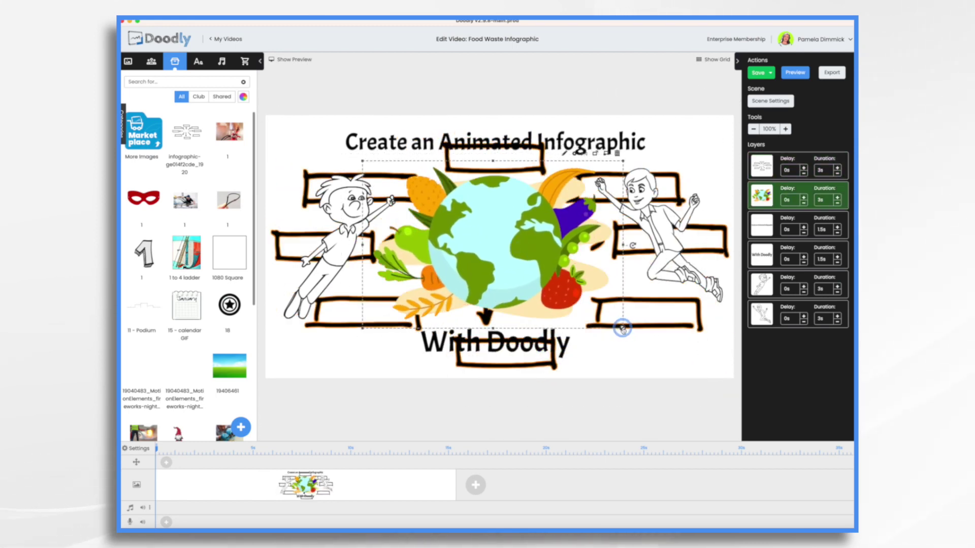
{"action": "left_click_drag", "start_coordinate": [622, 327], "coordinate": [461, 219]}
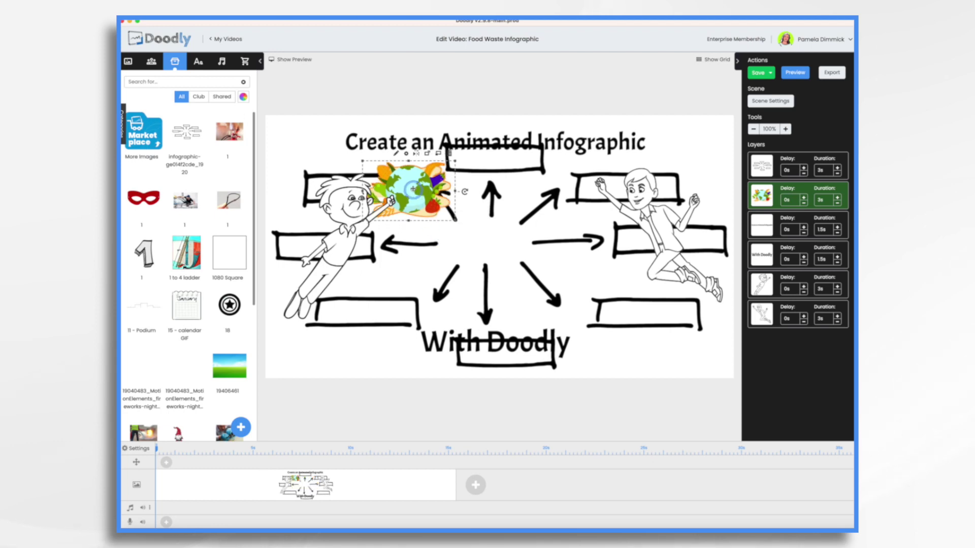
{"action": "left_click_drag", "start_coordinate": [416, 189], "coordinate": [508, 246]}
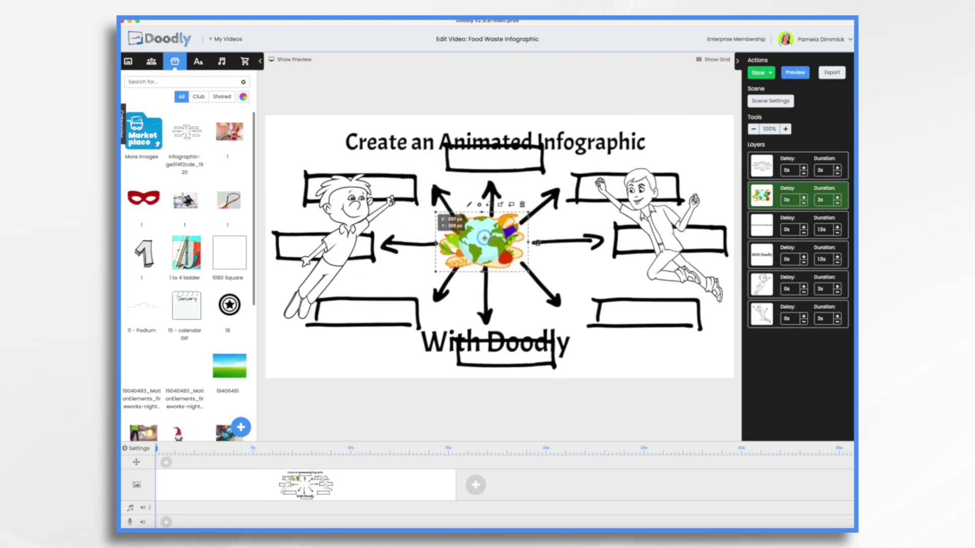
{"action": "left_click", "coordinate": [536, 346]}
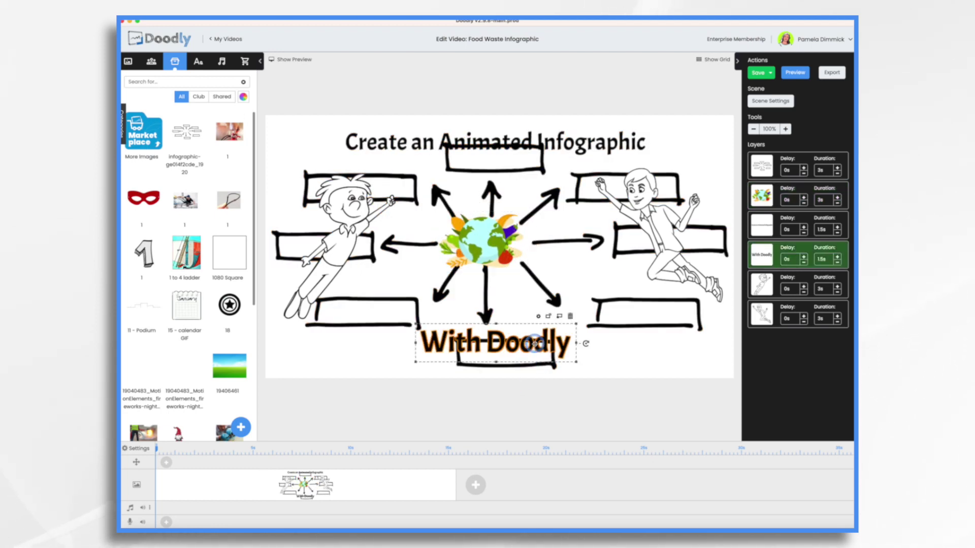
Delete the With Doodly text and change the scene title to 'Solving Food Waste'
{"action": "left_click", "coordinate": [570, 315]}
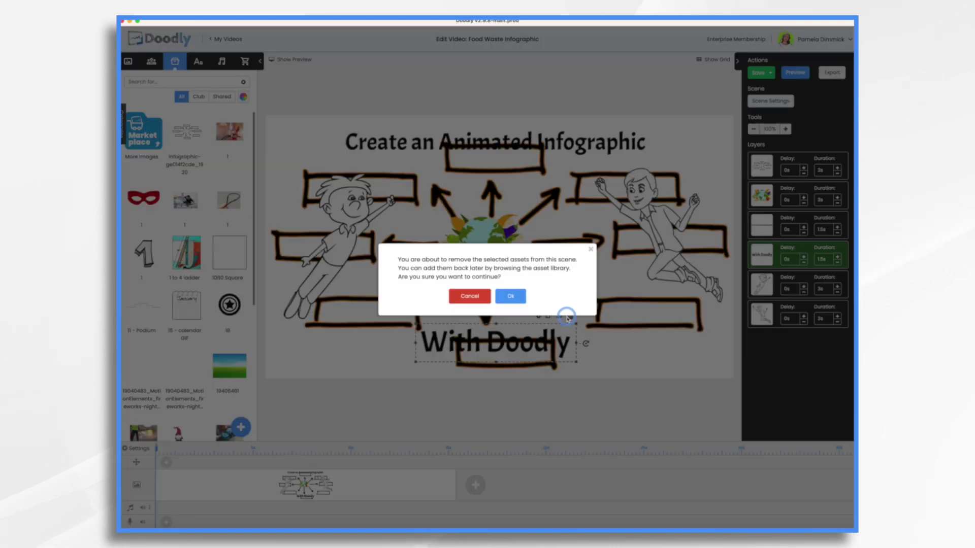
{"action": "left_click", "coordinate": [510, 294]}
{"action": "left_click", "coordinate": [593, 138]}
{"action": "double_click", "coordinate": [592, 138]}
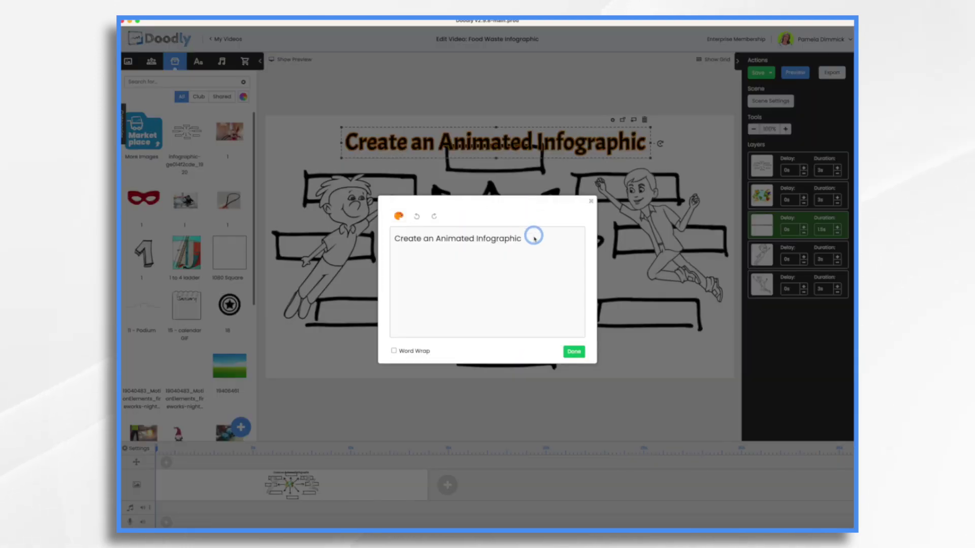
{"action": "key", "text": "ctrl+a"}
{"action": "type", "text": "Food"}
{"action": "key", "text": "BackSpace"}
{"action": "key", "text": "BackSpace"}
{"action": "key", "text": "BackSpace"}
{"action": "key", "text": "BackSpace"}
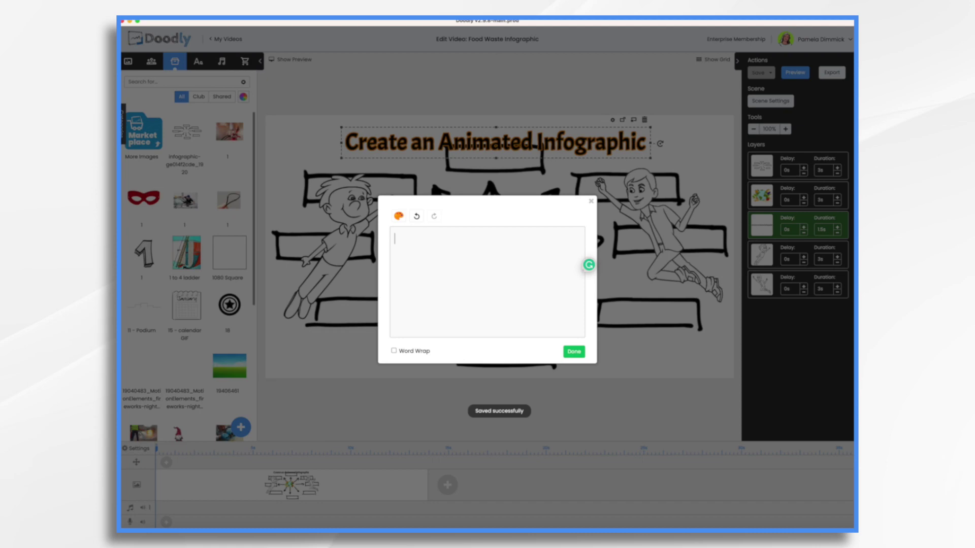
{"action": "type", "text": "Solving Food Waste"}
{"action": "left_click", "coordinate": [573, 351]}
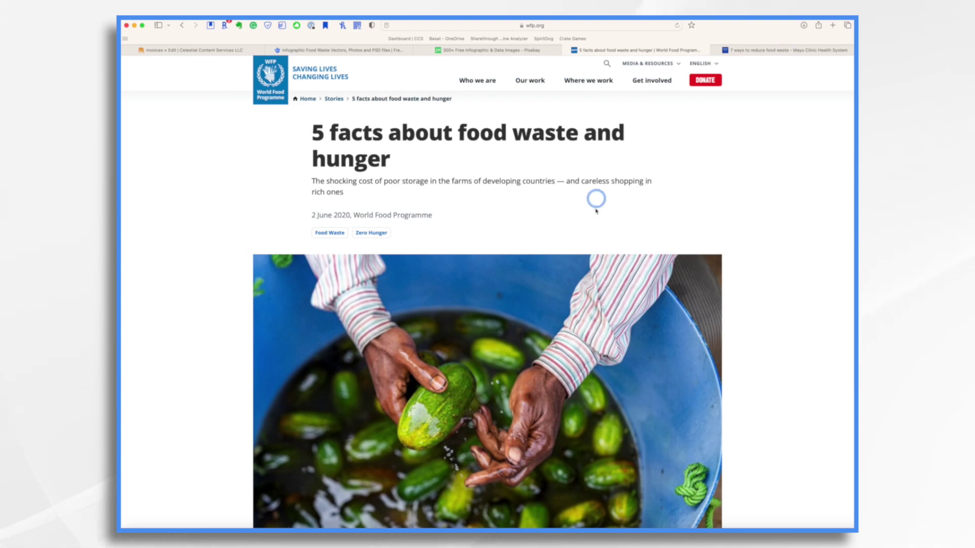
Scroll the WFP article to its numbered list and highlight fact 1's wording
{"action": "scroll", "coordinate": [584, 251], "scroll_direction": "down", "scroll_amount": 2}
{"action": "scroll", "coordinate": [588, 252], "scroll_direction": "up", "scroll_amount": 2}
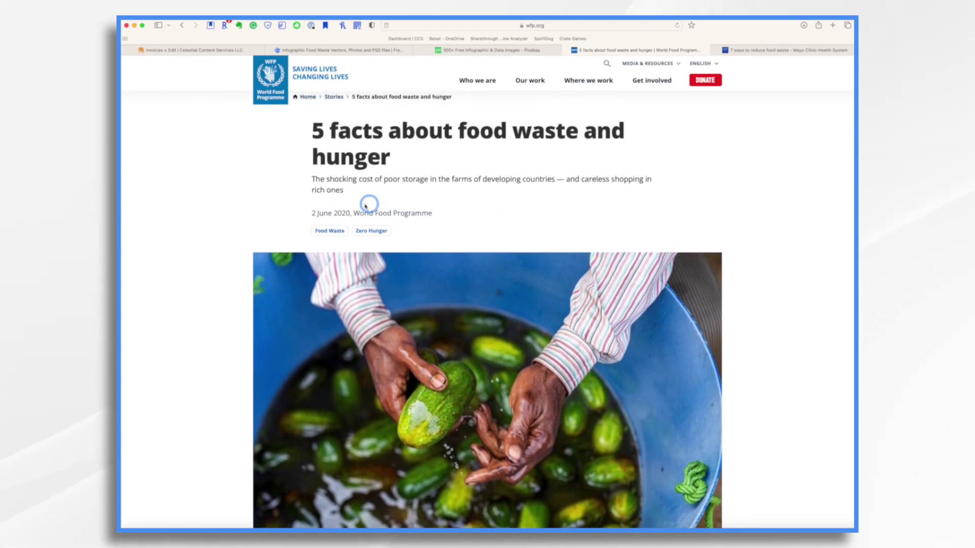
{"action": "scroll", "coordinate": [528, 264], "scroll_direction": "down", "scroll_amount": 15}
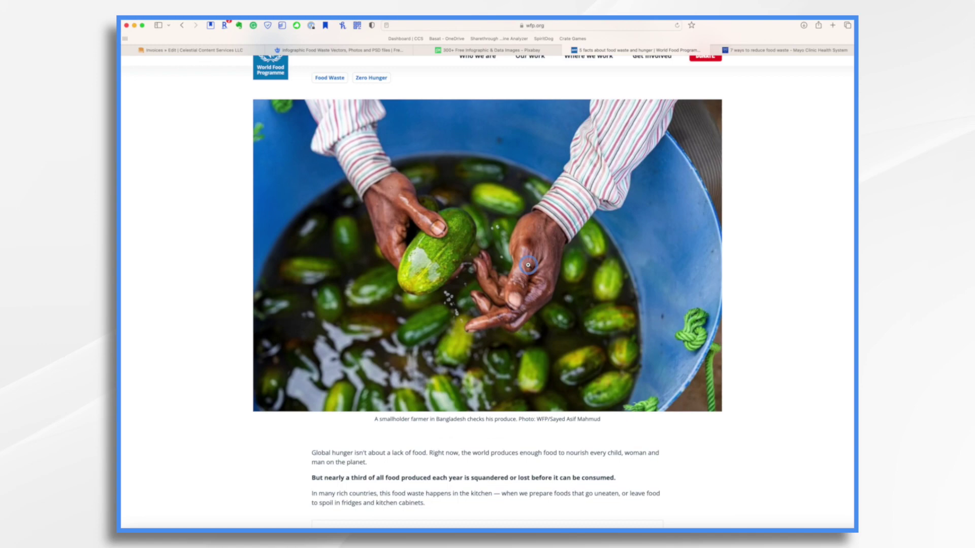
{"action": "scroll", "coordinate": [528, 268], "scroll_direction": "down", "scroll_amount": 8}
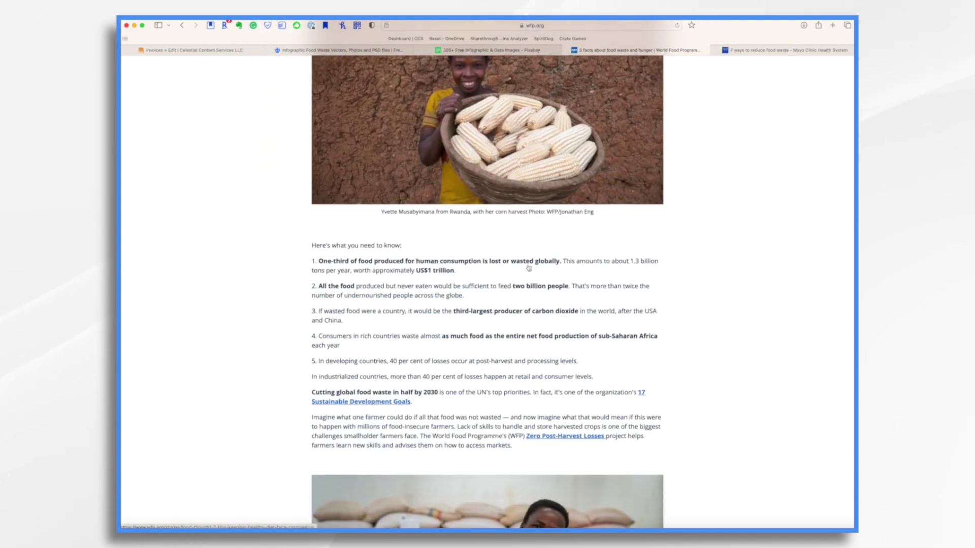
{"action": "left_click", "coordinate": [287, 194]}
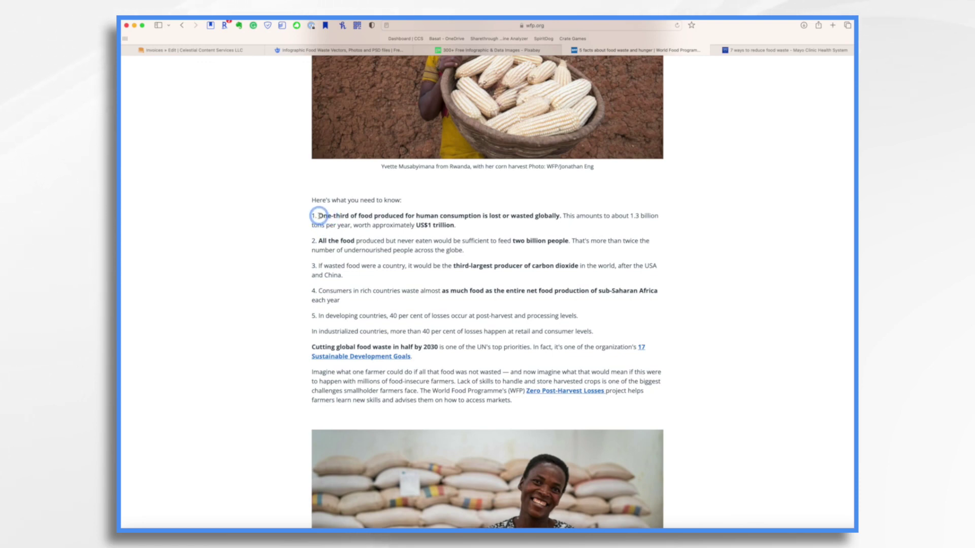
{"action": "left_click_drag", "start_coordinate": [330, 216], "coordinate": [497, 219]}
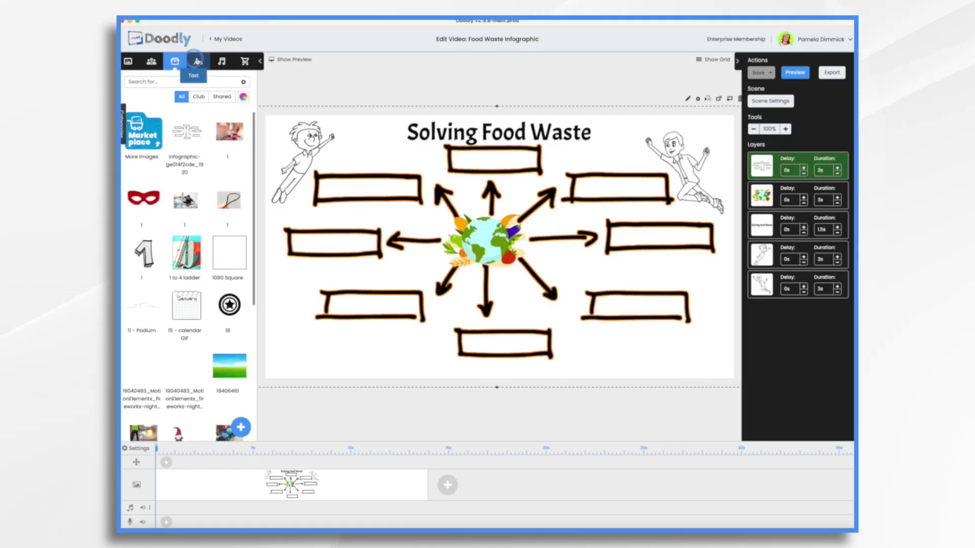
Add an Architects Daughter text box under the title and paste in the food waste fact
{"action": "left_click", "coordinate": [199, 63]}
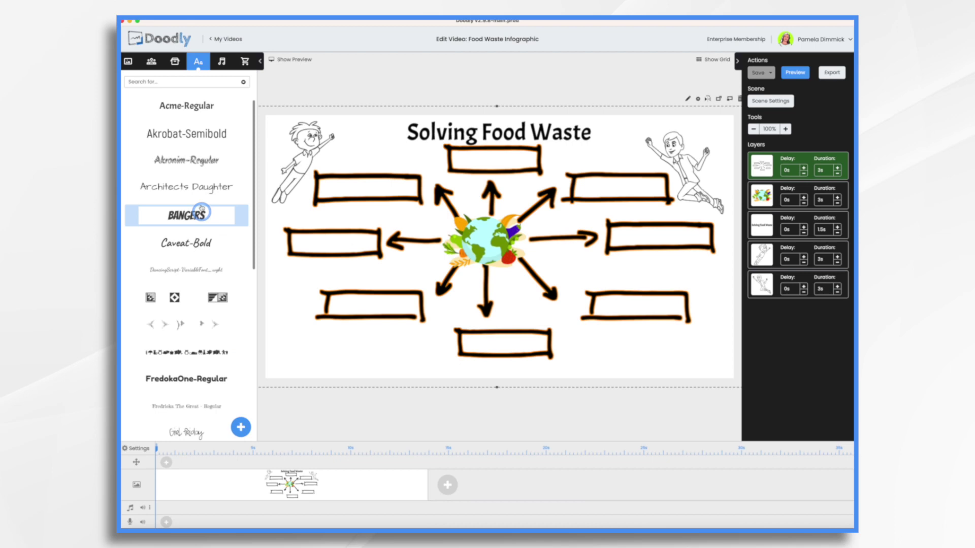
{"action": "left_click", "coordinate": [194, 182]}
{"action": "left_click_drag", "start_coordinate": [196, 186], "coordinate": [531, 159]}
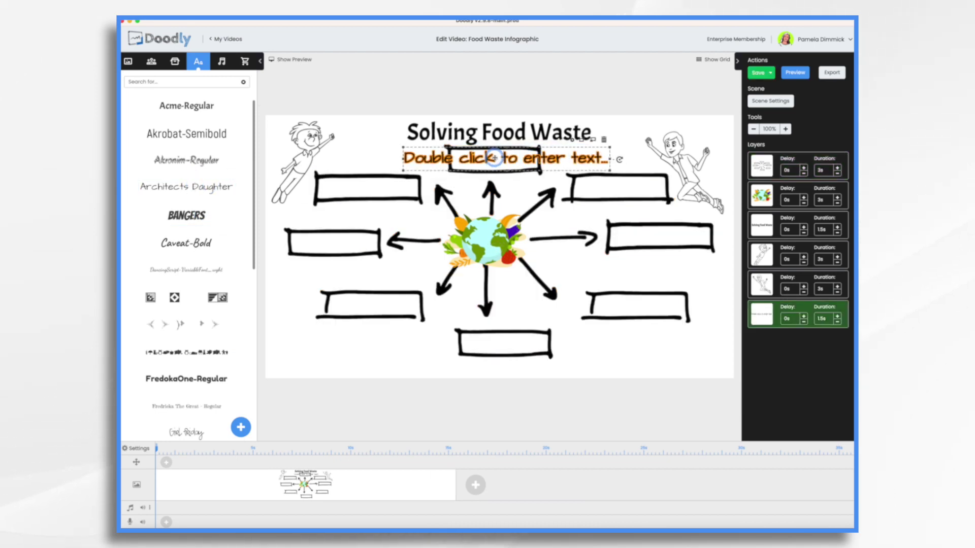
{"action": "double_click", "coordinate": [494, 161]}
{"action": "triple_click", "coordinate": [510, 242]}
{"action": "key", "text": "BackSpace"}
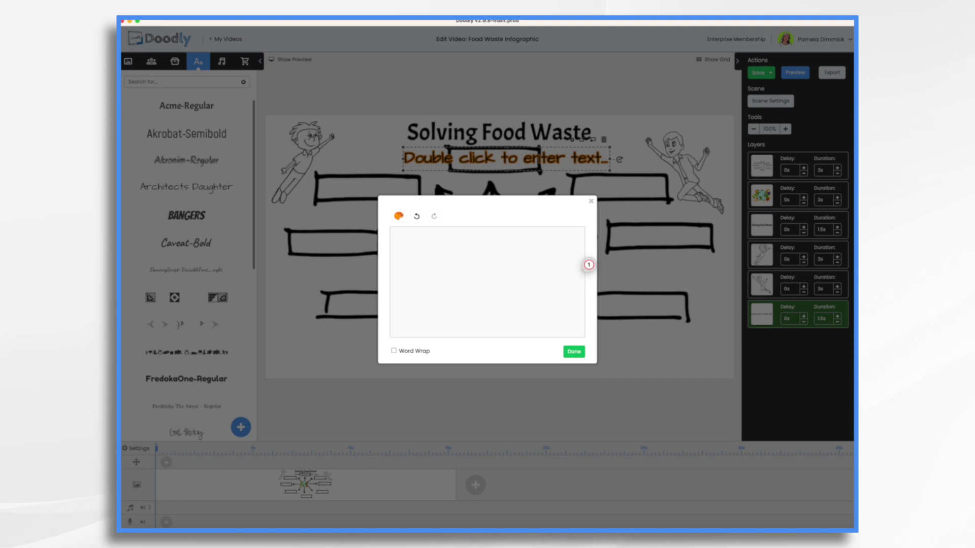
{"action": "type", "text": "One-third of food produced for human consumption is lost or wasted globally."}
Reword the fact to '1/3 of food produced for humans is lost or wasted'
{"action": "key", "text": "BackSpace"}
{"action": "key", "text": "BackSpace"}
{"action": "key", "text": "BackSpace"}
{"action": "key", "text": "BackSpace"}
{"action": "key", "text": "BackSpace"}
{"action": "key", "text": "BackSpace"}
{"action": "key", "text": "BackSpace"}
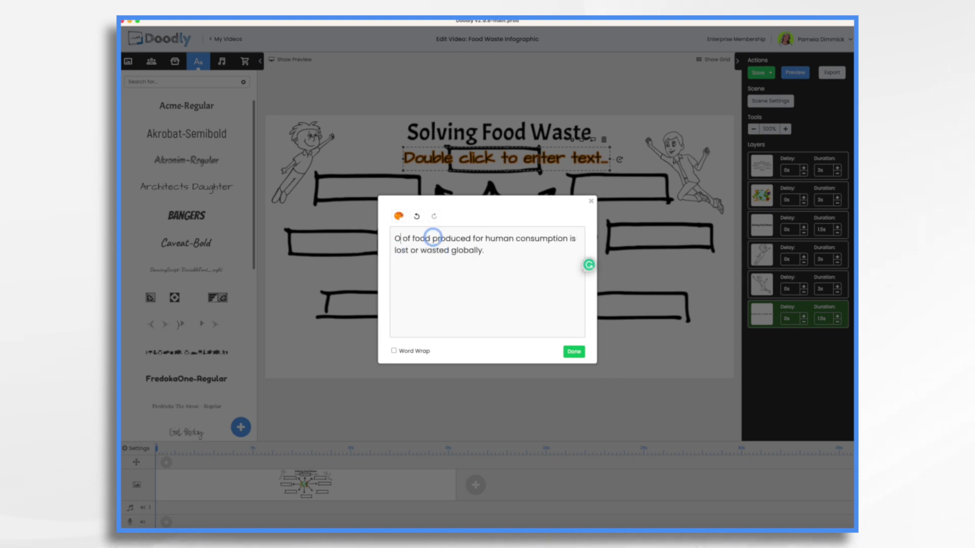
{"action": "type", "text": "1/3"}
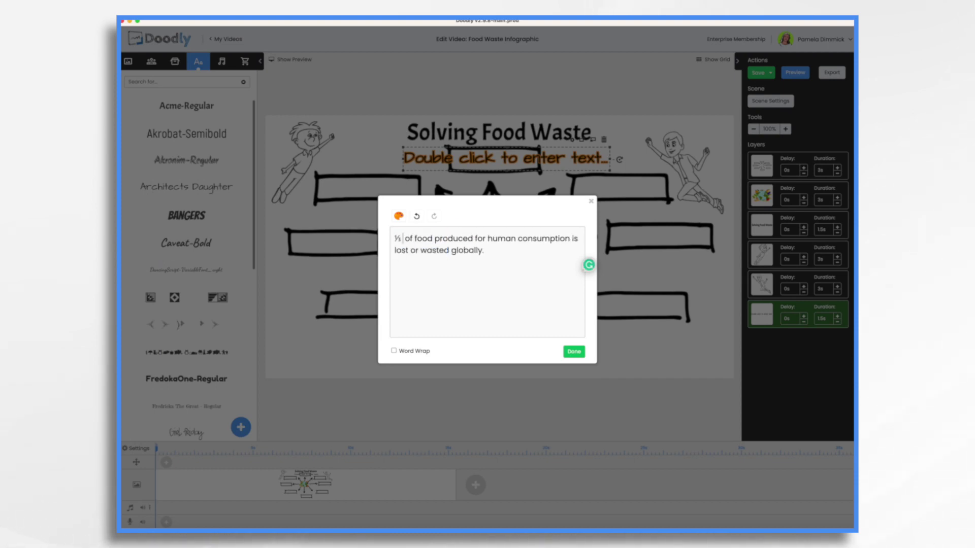
{"action": "key", "text": "BackSpace"}
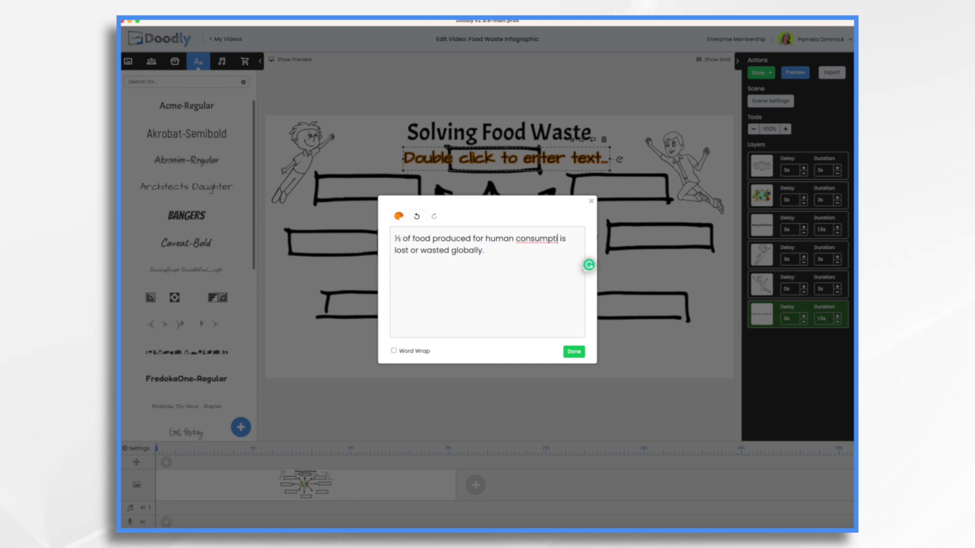
{"action": "key", "text": "BackSpace"}
{"action": "key", "text": "BackSpace"}
{"action": "key", "text": "BackSpace"}
{"action": "key", "text": "BackSpace"}
{"action": "key", "text": "BackSpace"}
{"action": "key", "text": "BackSpace"}
{"action": "key", "text": "BackSpace"}
{"action": "key", "text": "BackSpace"}
{"action": "key", "text": "BackSpace"}
{"action": "key", "text": "BackSpace"}
{"action": "type", "text": "st or"}
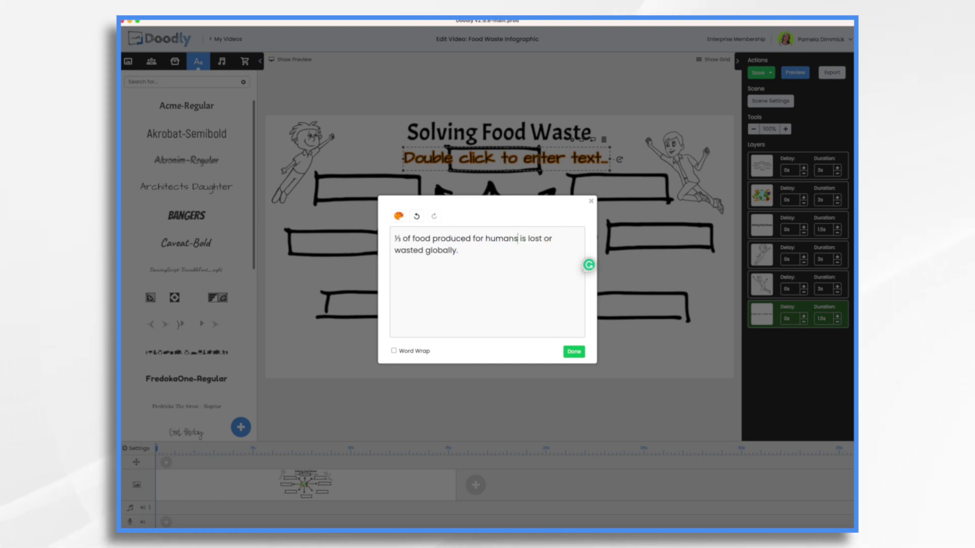
{"action": "left_click", "coordinate": [456, 251]}
{"action": "key", "text": "BackSpace"}
{"action": "key", "text": "BackSpace"}
{"action": "key", "text": "BackSpace"}
{"action": "key", "text": "BackSpace"}
{"action": "key", "text": "BackSpace"}
{"action": "key", "text": "BackSpace"}
{"action": "key", "text": "BackSpace"}
{"action": "key", "text": "BackSpace"}
{"action": "key", "text": "BackSpace"}
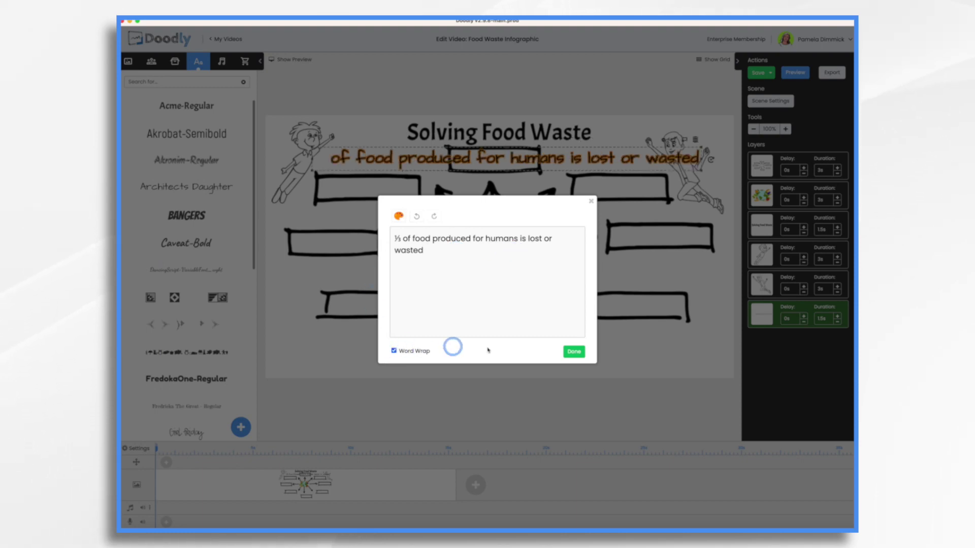
{"action": "left_click", "coordinate": [575, 353]}
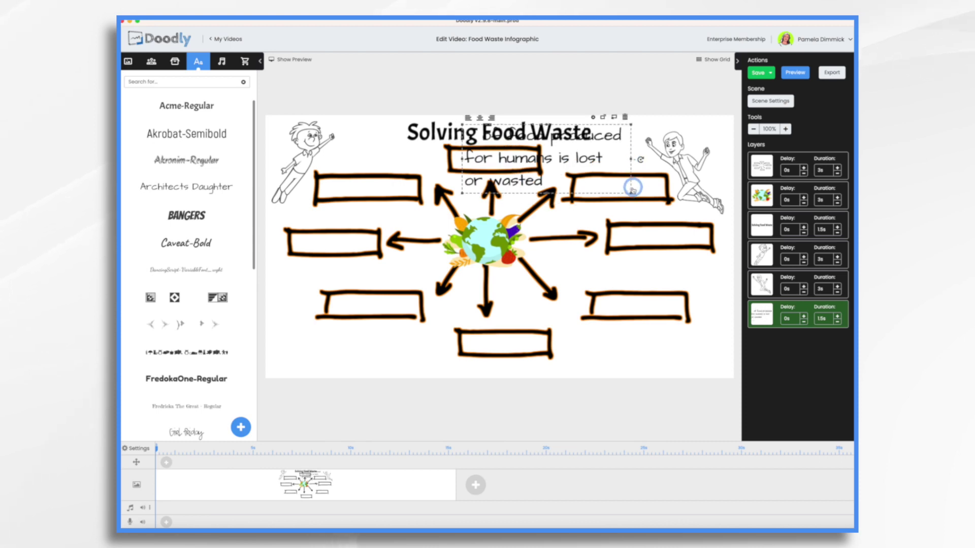
Shrink the fact box to 276x112 px and remove the ⅓ from its text
{"action": "left_click_drag", "start_coordinate": [631, 189], "coordinate": [494, 164]}
{"action": "double_click", "coordinate": [493, 161]}
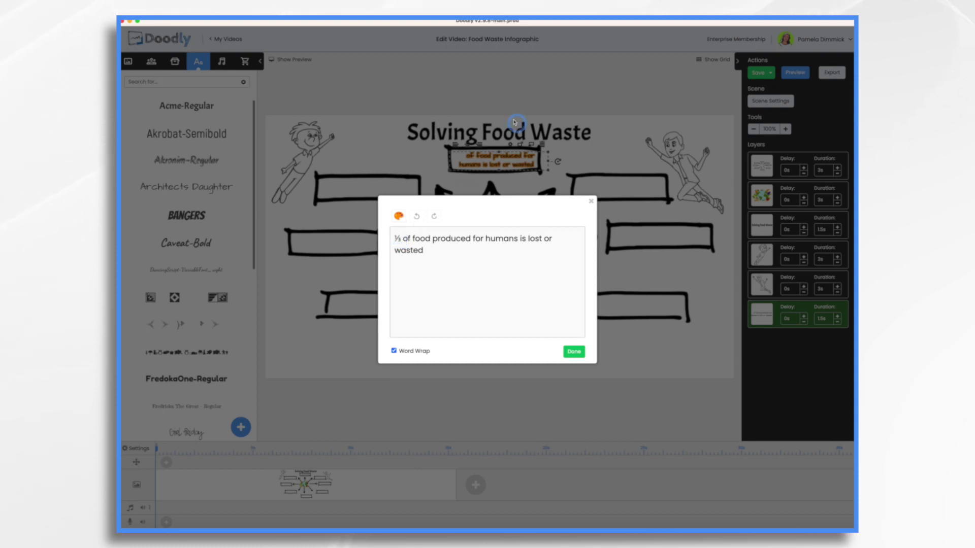
{"action": "left_click", "coordinate": [404, 239]}
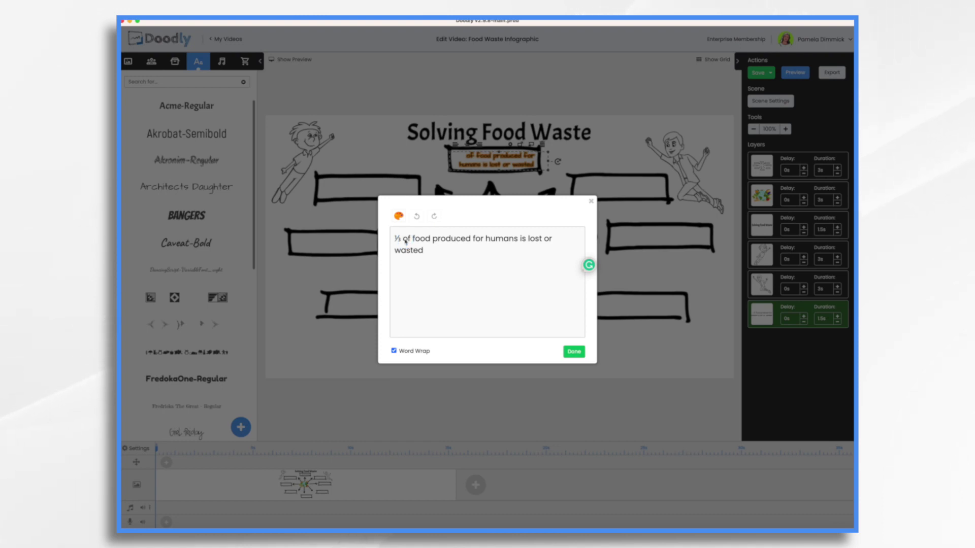
{"action": "key", "text": "BackSpace"}
{"action": "key", "text": "BackSpace"}
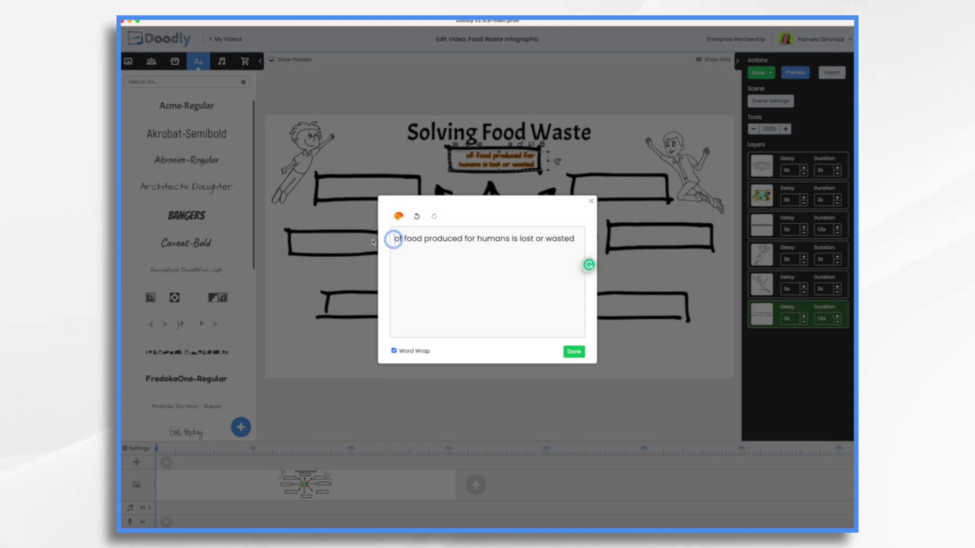
{"action": "left_click", "coordinate": [575, 352]}
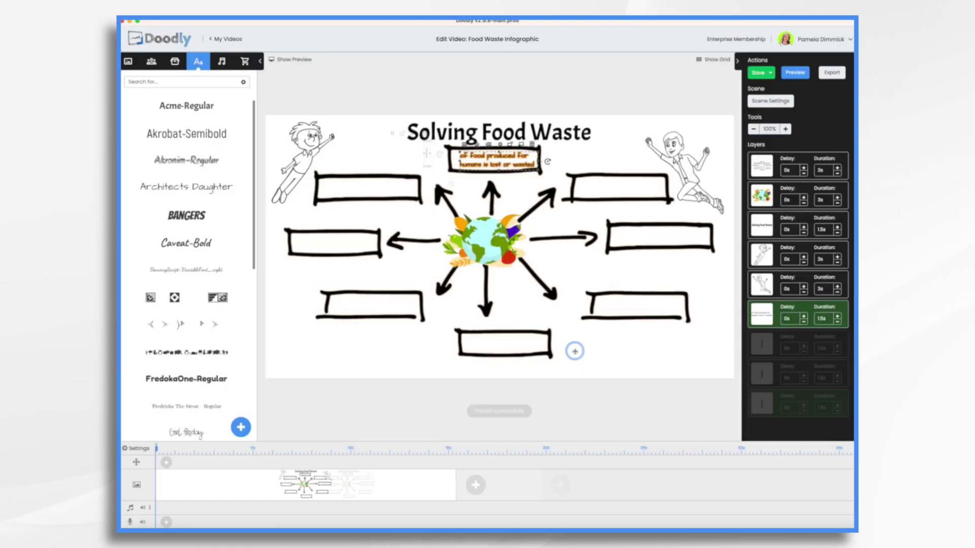
Select the small blank text pieces beside the box and set the lower one to 3
{"action": "left_click", "coordinate": [768, 369]}
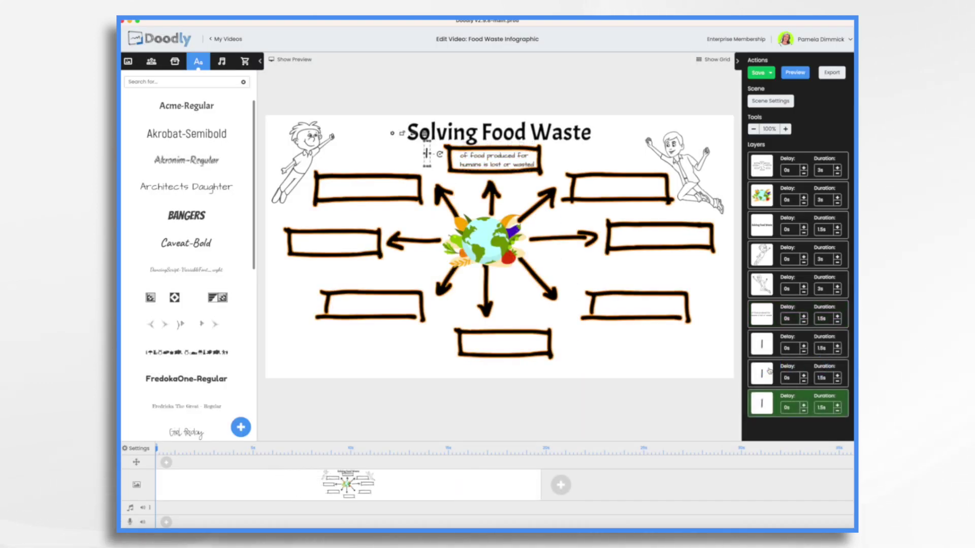
{"action": "left_click", "coordinate": [426, 153]}
{"action": "left_click", "coordinate": [427, 154]}
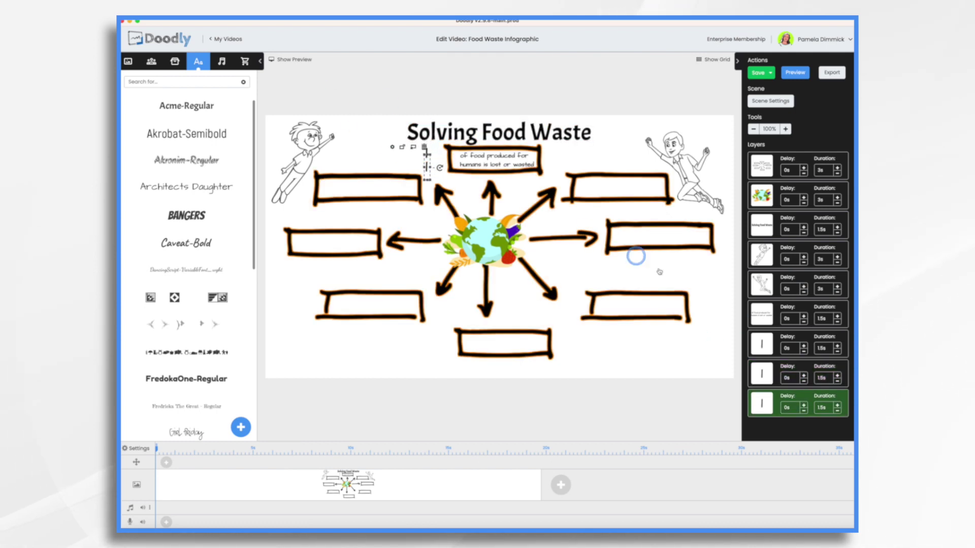
{"action": "double_click", "coordinate": [427, 166]}
{"action": "left_click", "coordinate": [399, 237]}
{"action": "type", "text": "3"}
{"action": "left_click", "coordinate": [419, 242]}
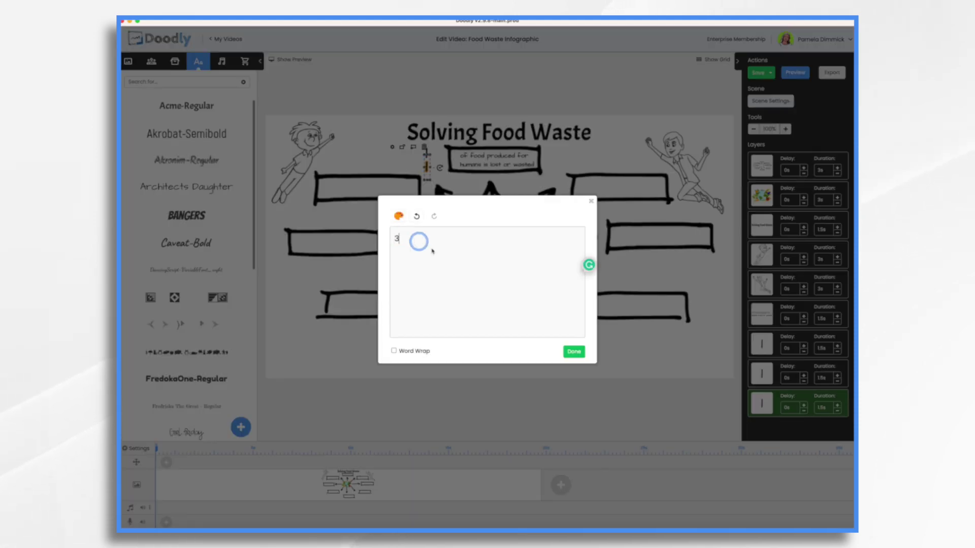
{"action": "left_click", "coordinate": [573, 353]}
Turn another piece into a dash and place it as the bar between 1 and 3
{"action": "left_click", "coordinate": [427, 153]}
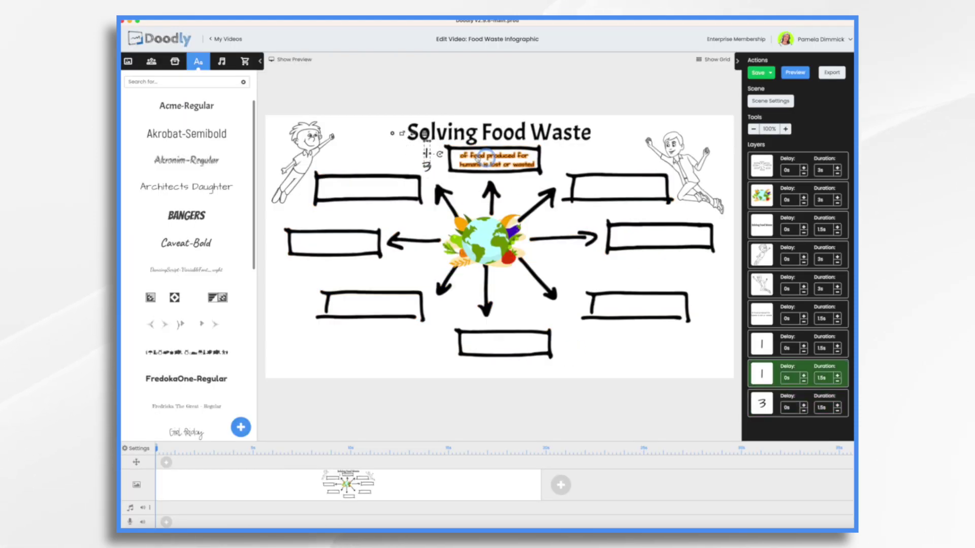
{"action": "left_click_drag", "start_coordinate": [426, 152], "coordinate": [435, 155]}
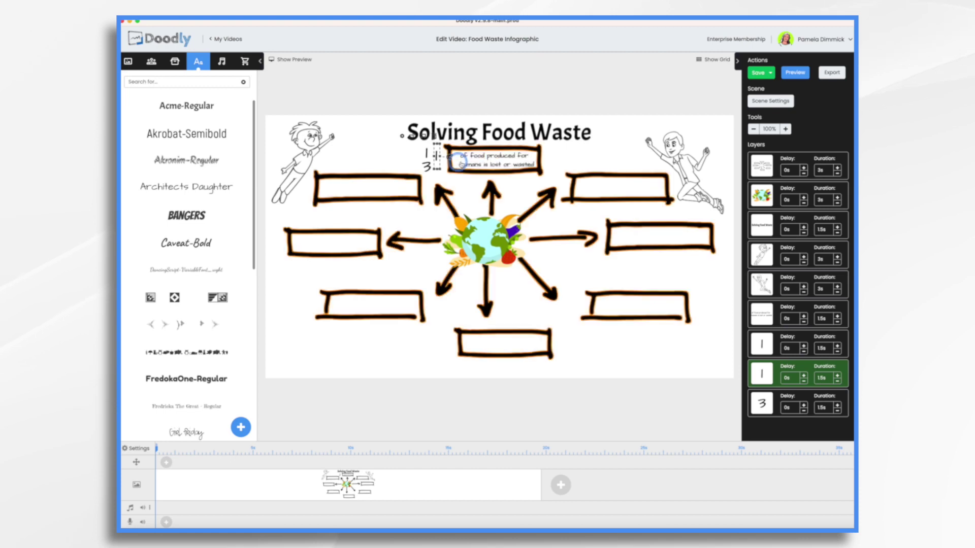
{"action": "double_click", "coordinate": [436, 153]}
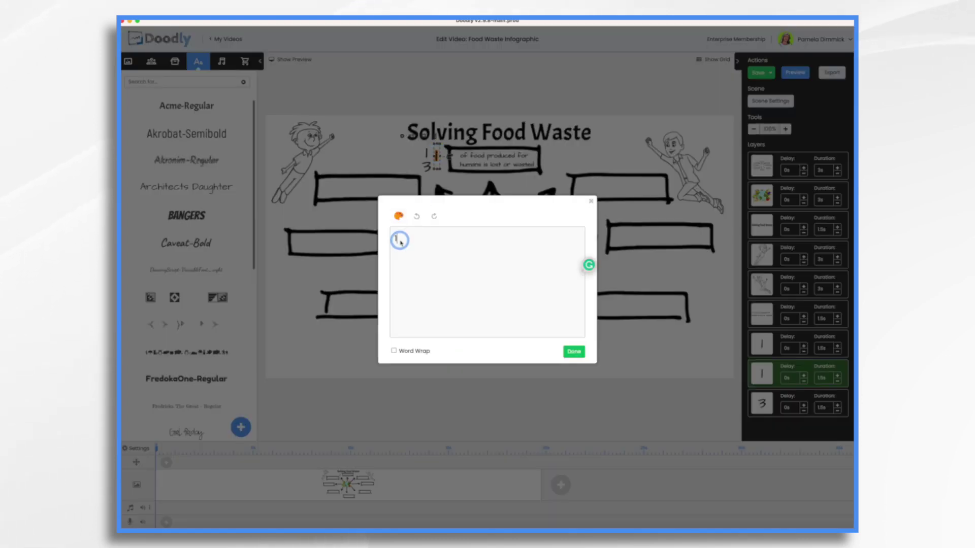
{"action": "left_click", "coordinate": [574, 352]}
{"action": "left_click", "coordinate": [433, 146]}
{"action": "left_click_drag", "start_coordinate": [437, 159], "coordinate": [426, 158]}
{"action": "left_click", "coordinate": [516, 192]}
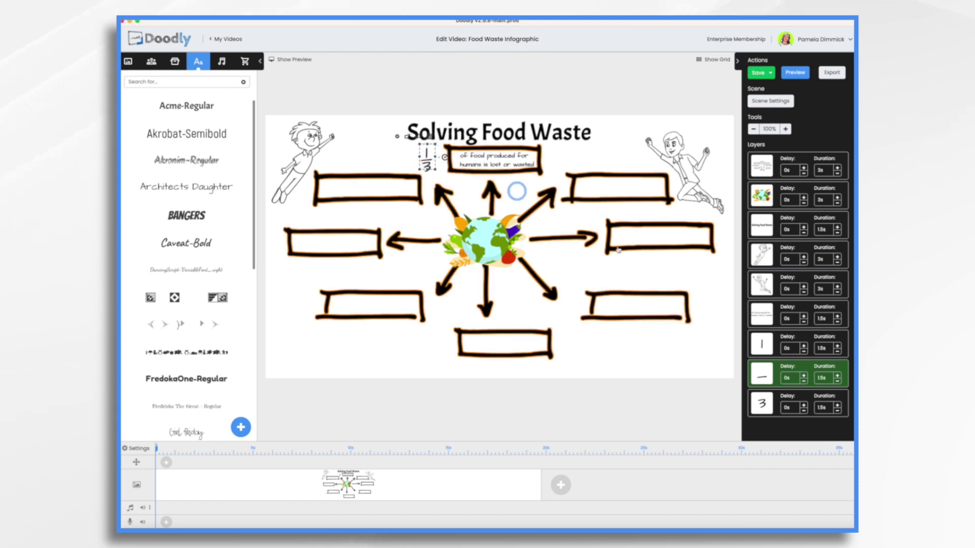
Move the stacked 1/3 onto the statistic box's left edge, then select the WFP article's second fact
{"action": "left_click", "coordinate": [757, 343]}
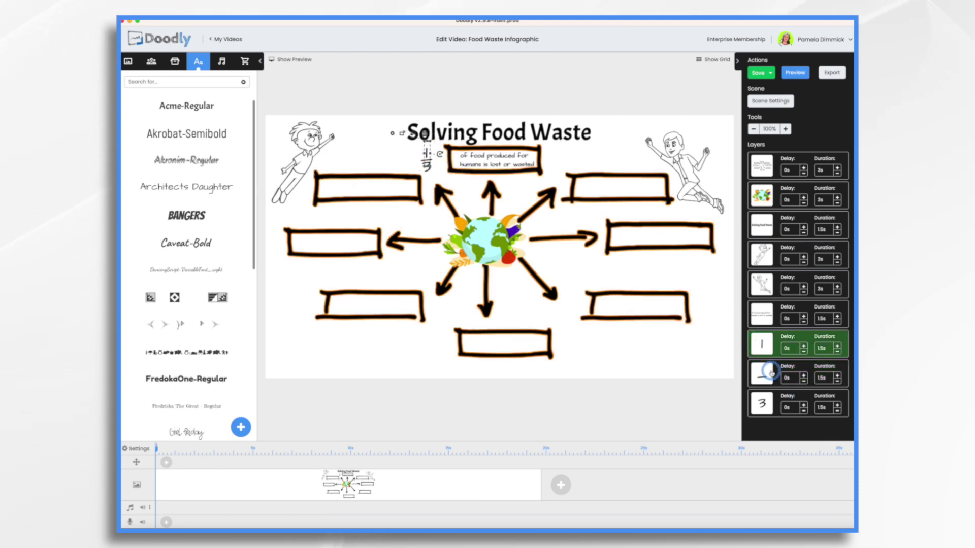
{"action": "left_click", "coordinate": [771, 373], "text": "shift"}
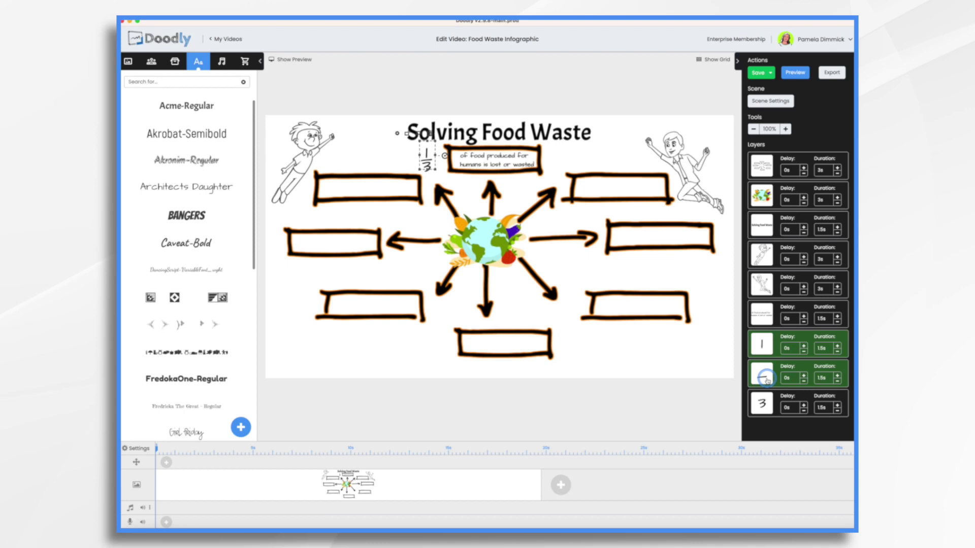
{"action": "left_click", "coordinate": [771, 406], "text": "shift"}
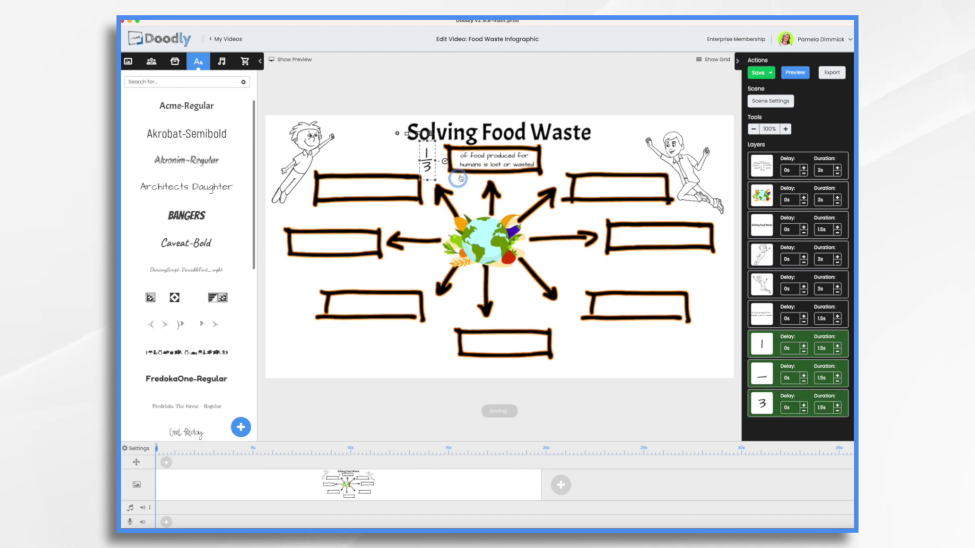
{"action": "left_click_drag", "start_coordinate": [425, 152], "coordinate": [455, 158]}
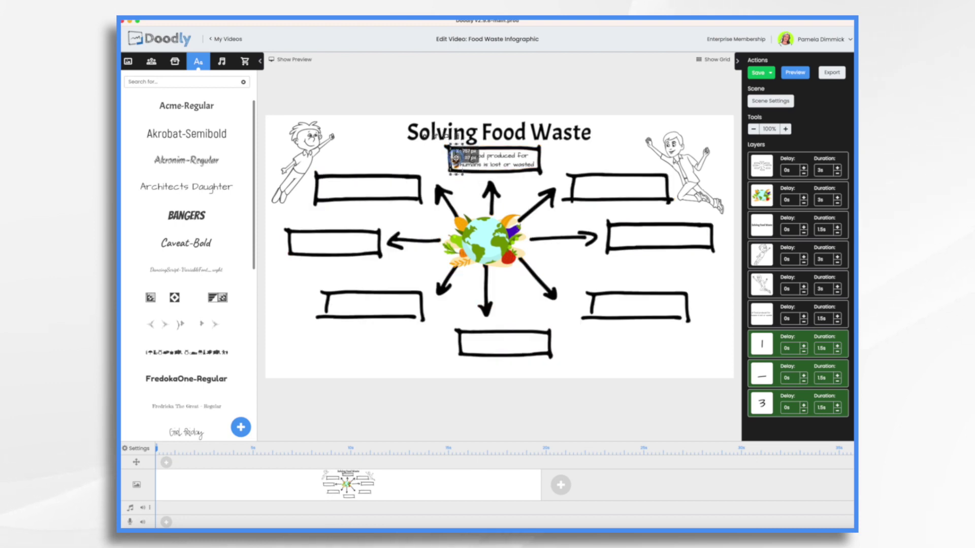
{"action": "left_click", "coordinate": [513, 159]}
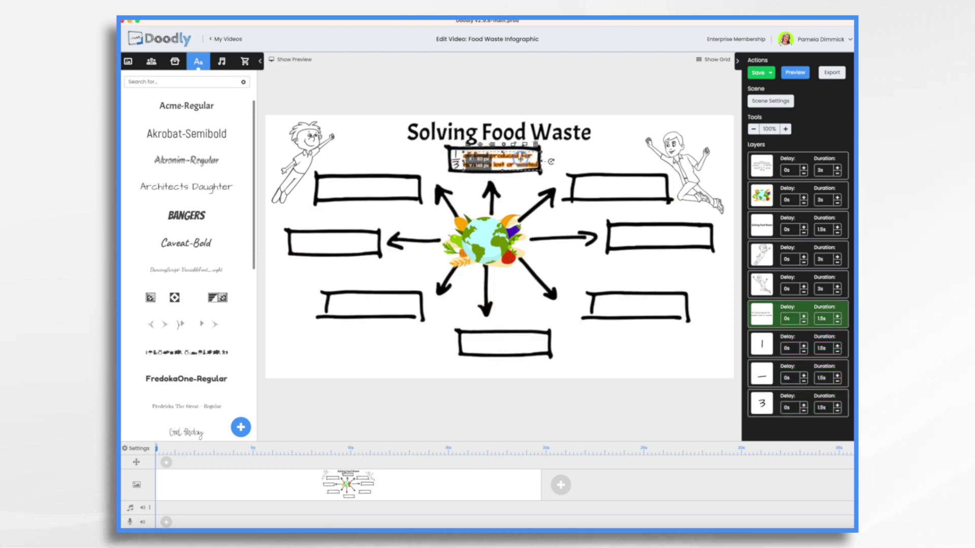
{"action": "left_click_drag", "start_coordinate": [520, 159], "coordinate": [525, 155]}
{"action": "left_click", "coordinate": [596, 159]}
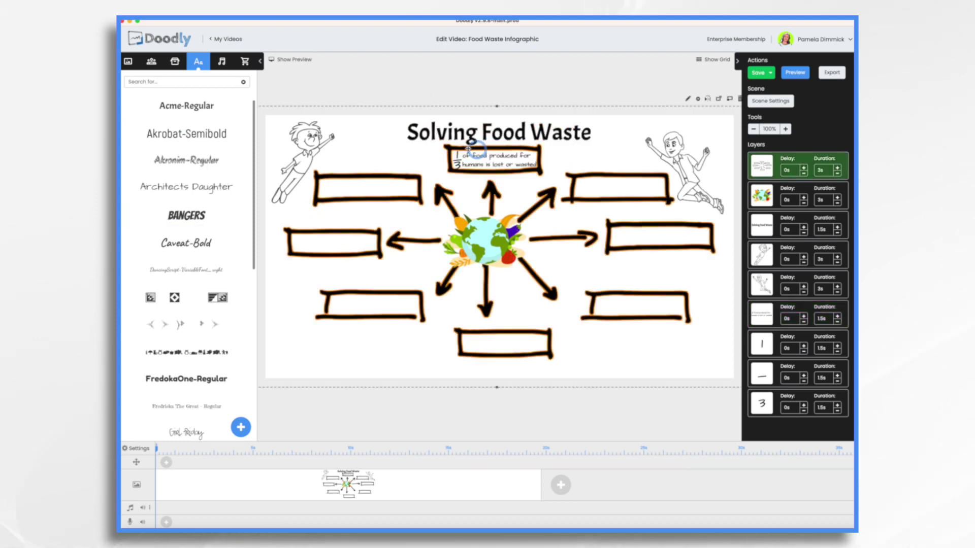
{"action": "key", "text": "super+Tab"}
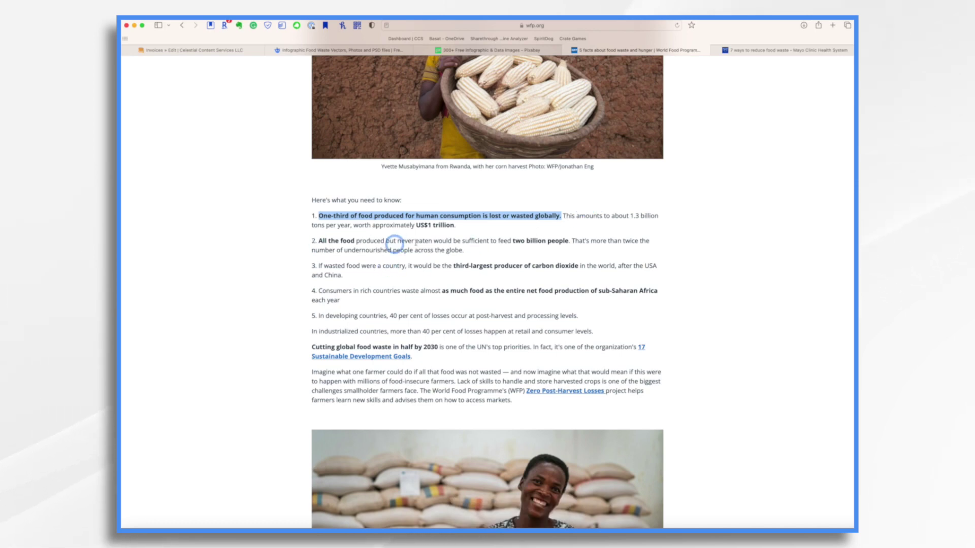
{"action": "left_click_drag", "start_coordinate": [319, 241], "coordinate": [565, 241]}
{"action": "key", "text": "super+c"}
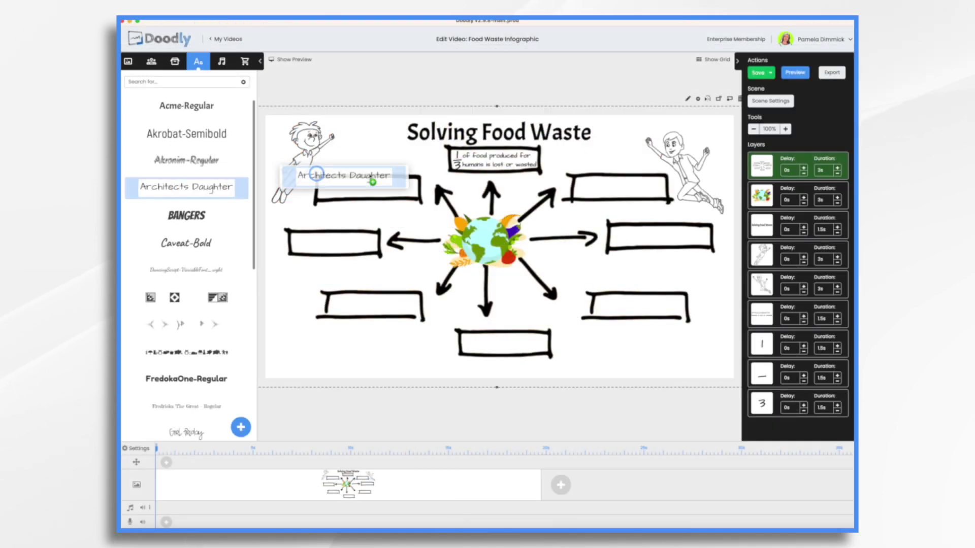
Add an Architects Daughter text item and paste the copied second fact into it
{"action": "left_click_drag", "start_coordinate": [370, 179], "coordinate": [612, 188]}
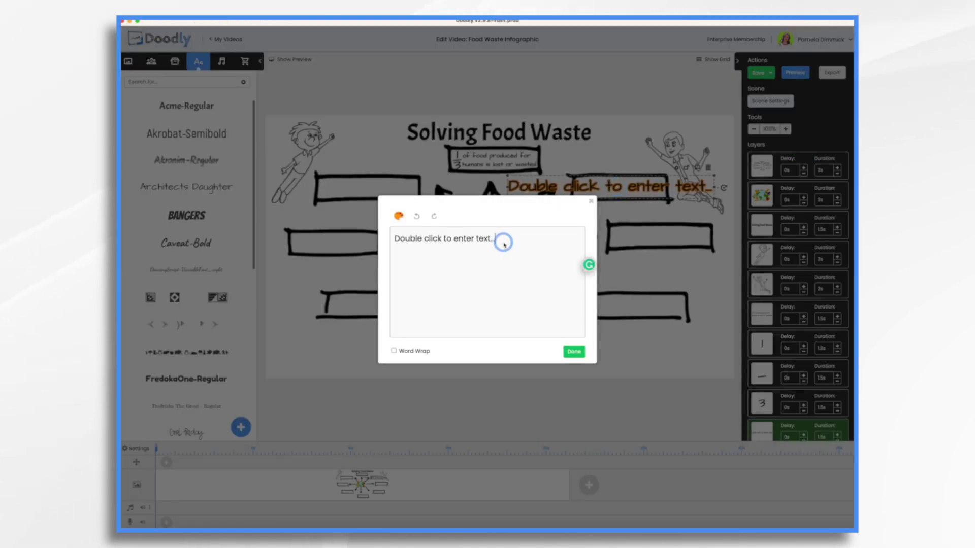
{"action": "key", "text": "super+a"}
{"action": "key", "text": "BackSpace"}
{"action": "key", "text": "super+v"}
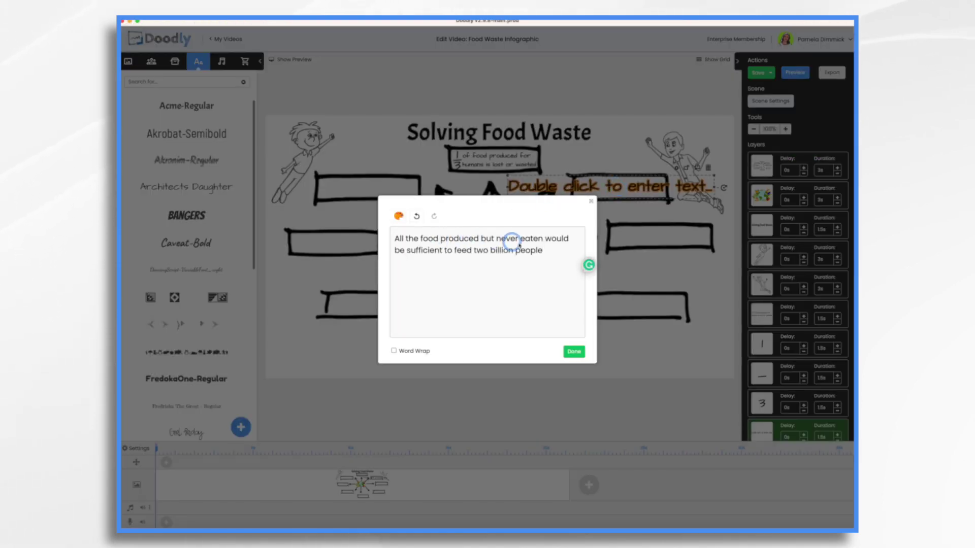
Reword it to 'All of the wasted food could feed 2 billion people', wrapped onto two lines
{"action": "key", "text": "BackSpace"}
{"action": "key", "text": "BackSpace"}
{"action": "key", "text": "BackSpace"}
{"action": "key", "text": "BackSpace"}
{"action": "key", "text": "BackSpace"}
{"action": "key", "text": "BackSpace"}
{"action": "key", "text": "BackSpace"}
{"action": "key", "text": "BackSpace"}
{"action": "key", "text": "BackSpace"}
{"action": "key", "text": "BackSpace"}
{"action": "key", "text": "BackSpace"}
{"action": "key", "text": "BackSpace"}
{"action": "key", "text": "BackSpace"}
{"action": "key", "text": "BackSpace"}
{"action": "key", "text": "BackSpace"}
{"action": "key", "text": "BackSpace"}
{"action": "key", "text": "BackSpace"}
{"action": "key", "text": "BackSpace"}
{"action": "key", "text": "BackSpace"}
{"action": "key", "text": "BackSpace"}
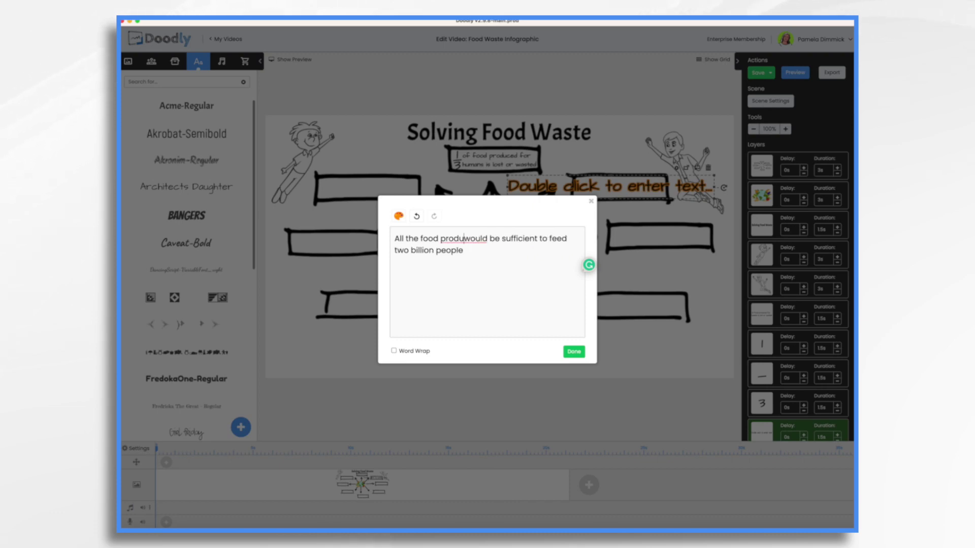
{"action": "type", "text": "of the wasted food"}
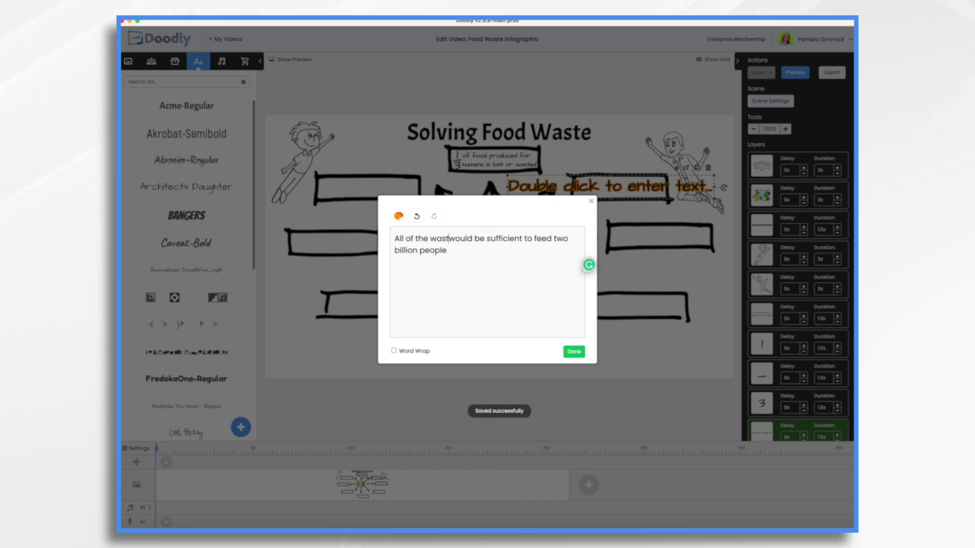
{"action": "key", "text": "Delete"}
{"action": "type", "text": "c"}
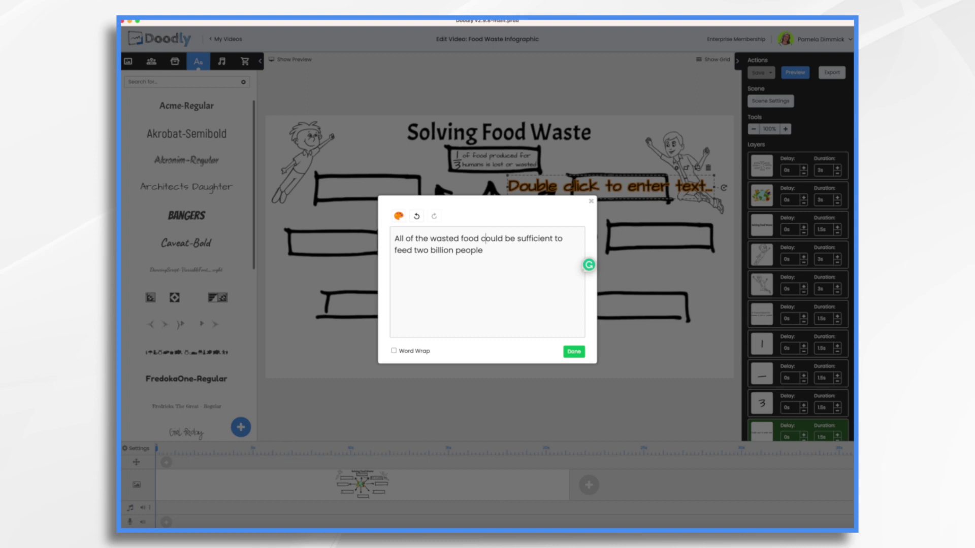
{"action": "left_click_drag", "start_coordinate": [505, 239], "coordinate": [565, 239]}
{"action": "key", "text": "BackSpace"}
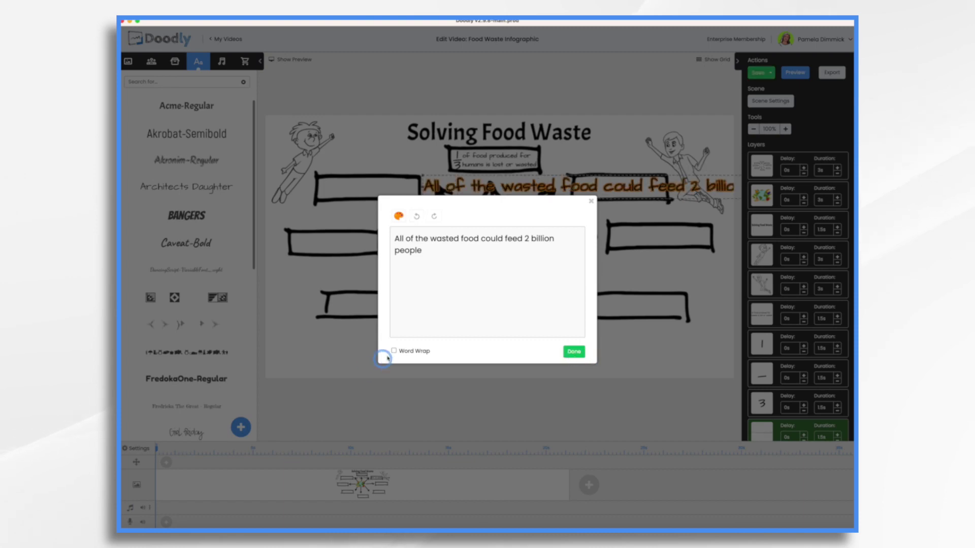
{"action": "left_click", "coordinate": [577, 352]}
{"action": "mouse_move", "coordinate": [648, 229]}
{"action": "left_mouse_down"}
{"action": "mouse_move", "coordinate": [729, 223]}
{"action": "mouse_move", "coordinate": [719, 203]}
{"action": "mouse_move", "coordinate": [609, 181]}
{"action": "mouse_move", "coordinate": [624, 191]}
{"action": "left_mouse_up"}
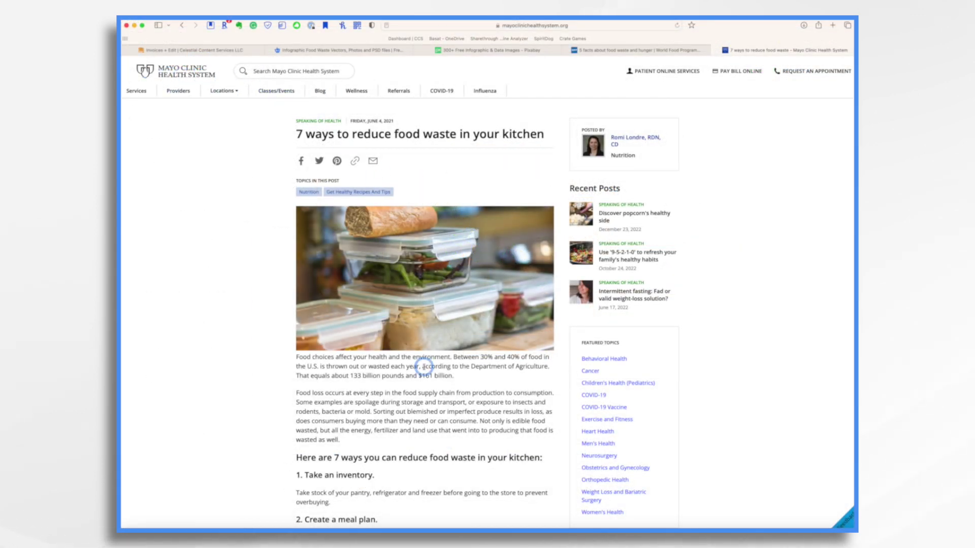
Scroll through the seven tips of Mayo Clinic's '7 ways to reduce food waste in your kitchen'
{"action": "scroll", "coordinate": [424, 366], "scroll_direction": "down", "scroll_amount": 5}
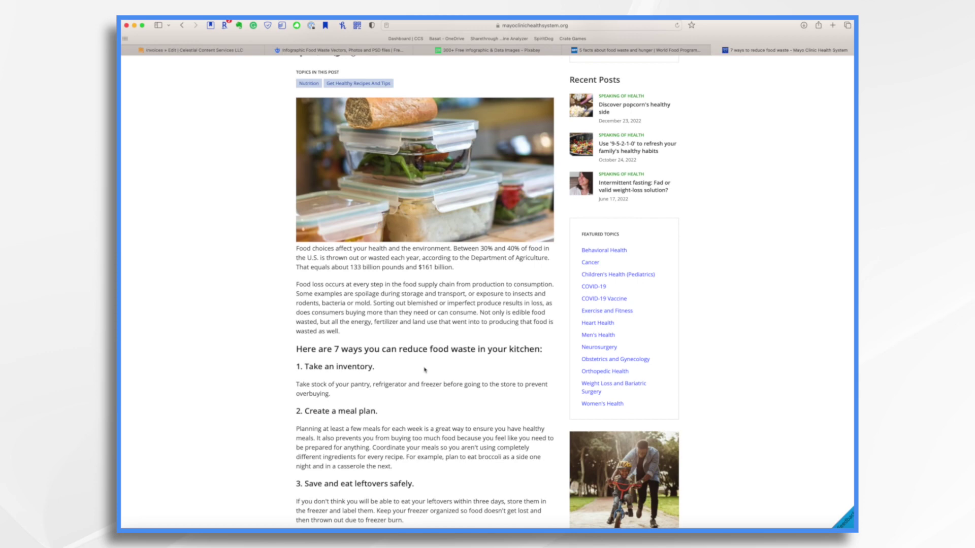
{"action": "scroll", "coordinate": [424, 367], "scroll_direction": "down", "scroll_amount": 6}
{"action": "scroll", "coordinate": [425, 369], "scroll_direction": "down", "scroll_amount": 3}
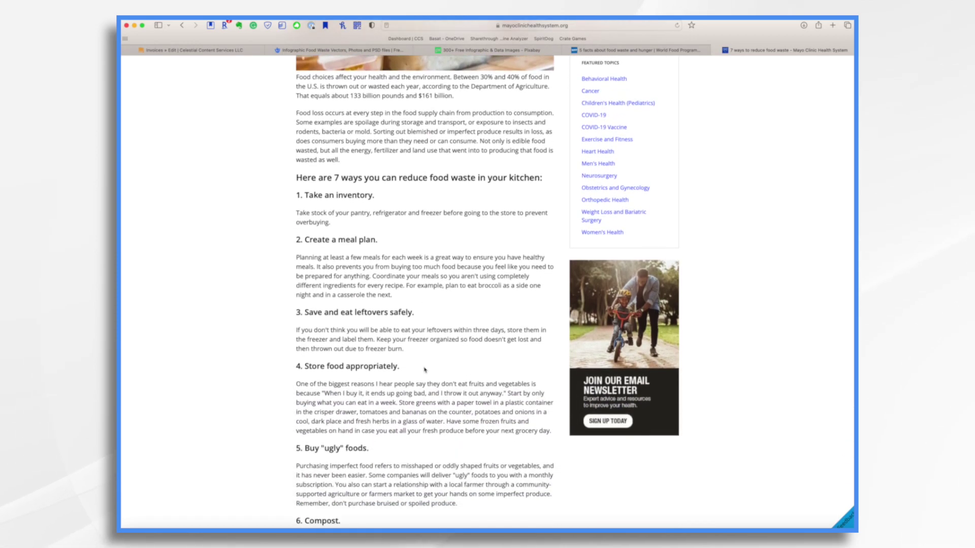
{"action": "scroll", "coordinate": [377, 376], "scroll_direction": "down", "scroll_amount": 9}
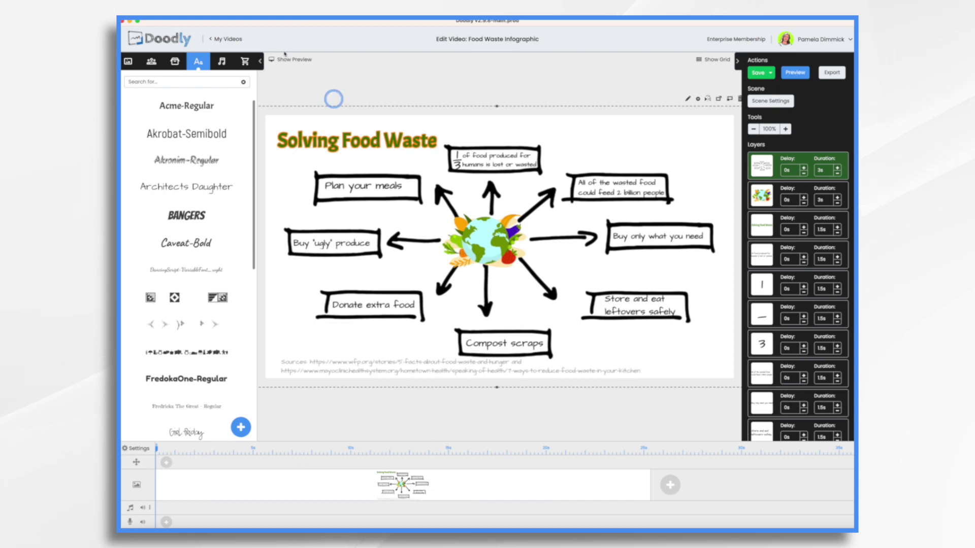
Upload Food waste 4, Food waste 3 and Food donation from Graphics as props
{"action": "left_click", "coordinate": [175, 63]}
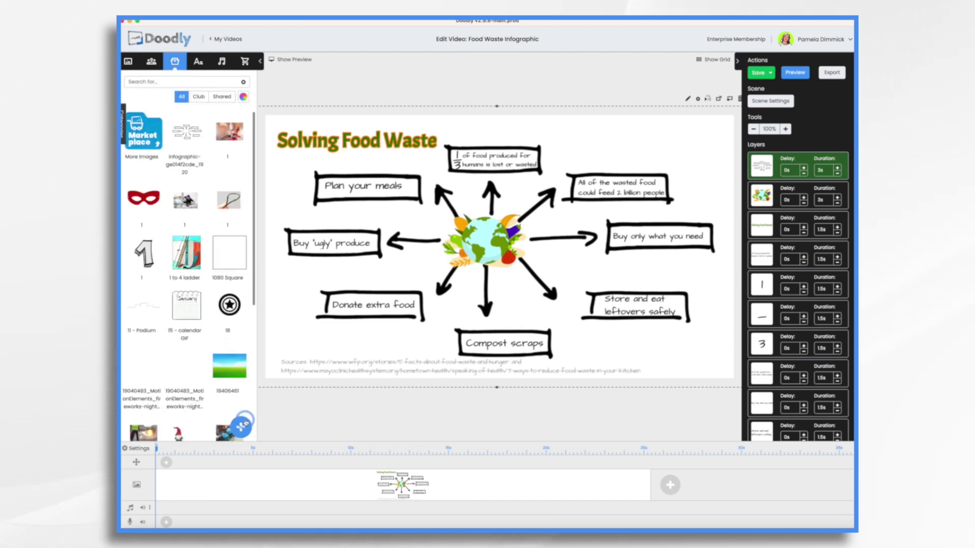
{"action": "left_click", "coordinate": [244, 423]}
{"action": "left_click", "coordinate": [442, 267], "text": "shift"}
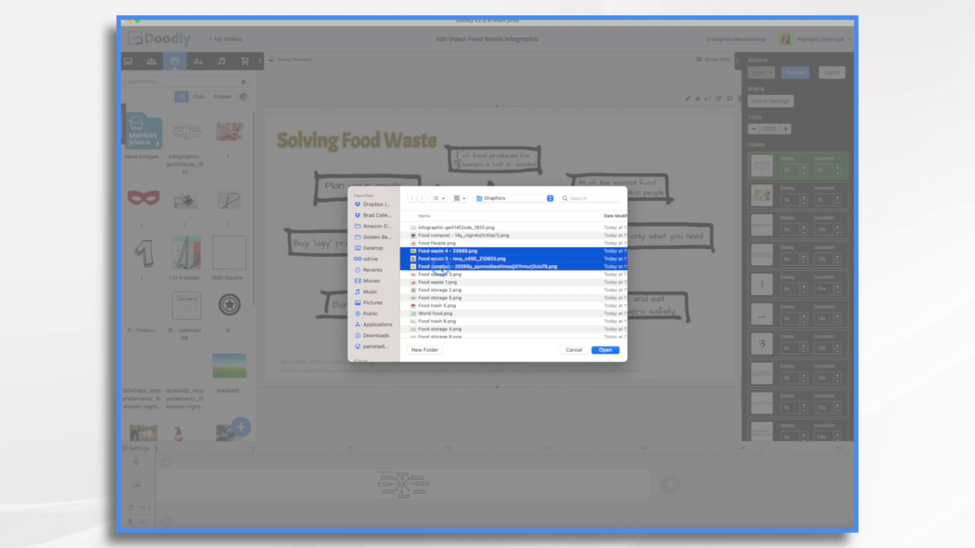
{"action": "left_click", "coordinate": [602, 350]}
{"action": "scroll", "coordinate": [503, 267], "scroll_direction": "down", "scroll_amount": 2}
{"action": "scroll", "coordinate": [509, 272], "scroll_direction": "up", "scroll_amount": 2}
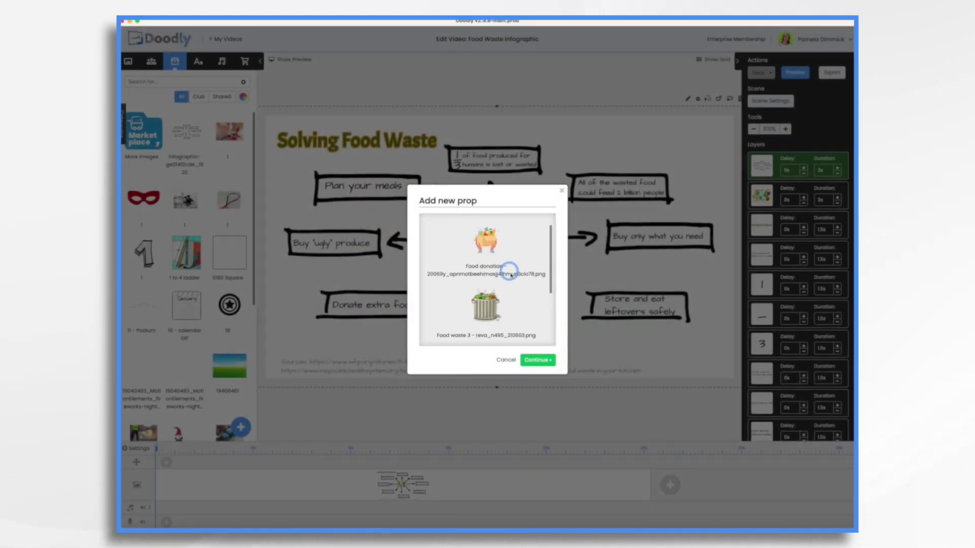
{"action": "left_click", "coordinate": [541, 361]}
{"action": "left_click", "coordinate": [406, 127]}
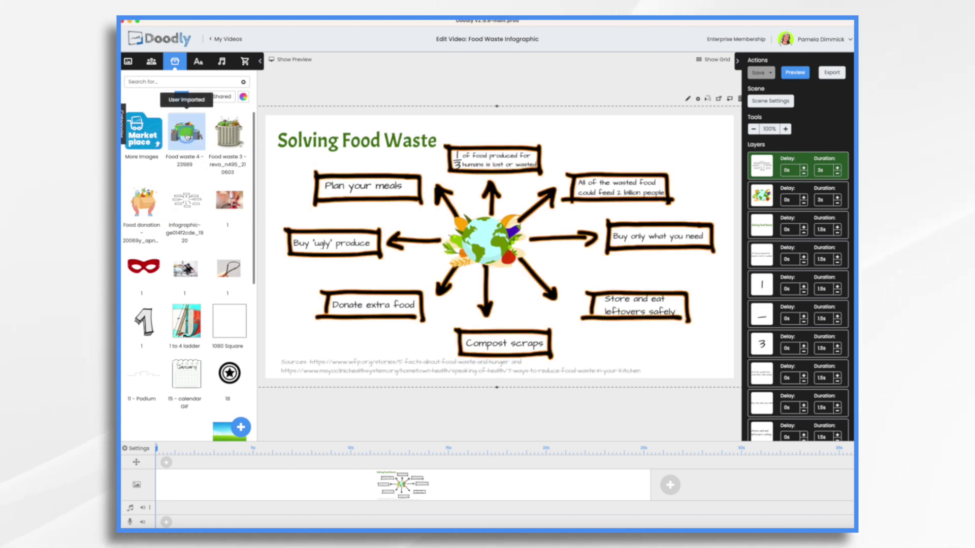
Swap the globe for the Food waste 4 green bin and enlarge it slightly at the hub
{"action": "left_click_drag", "start_coordinate": [187, 132], "coordinate": [522, 254]}
{"action": "left_click", "coordinate": [512, 286]}
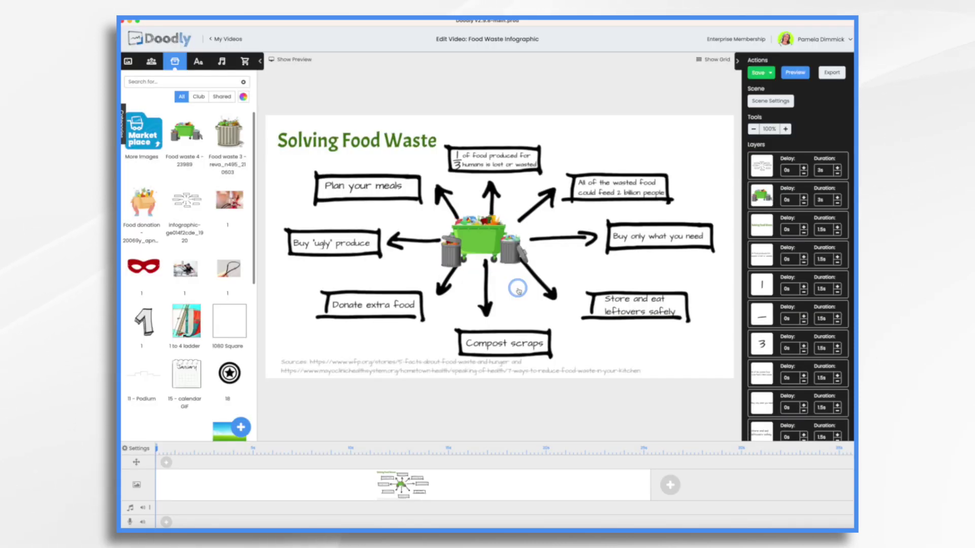
{"action": "left_click_drag", "start_coordinate": [564, 284], "coordinate": [565, 305]}
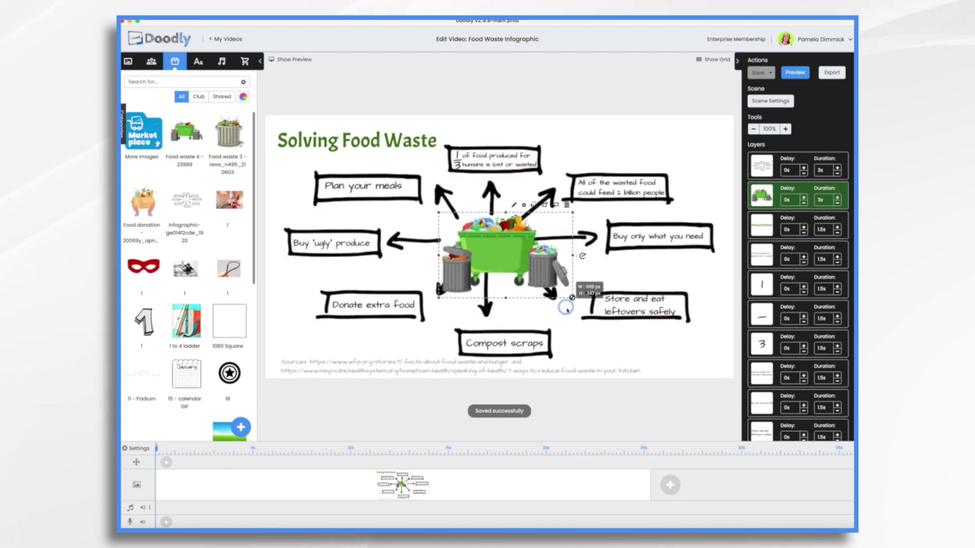
{"action": "left_click_drag", "start_coordinate": [491, 236], "coordinate": [481, 233]}
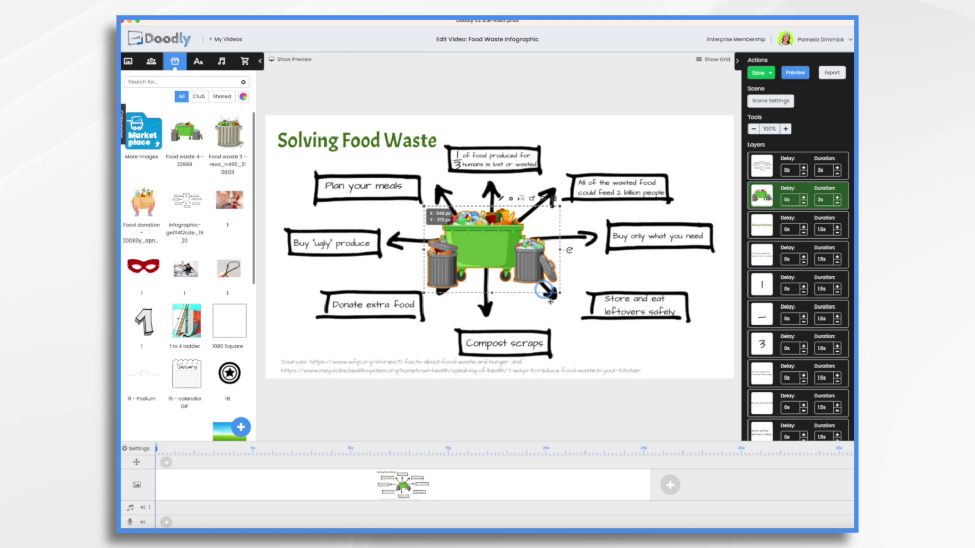
{"action": "left_click", "coordinate": [581, 351]}
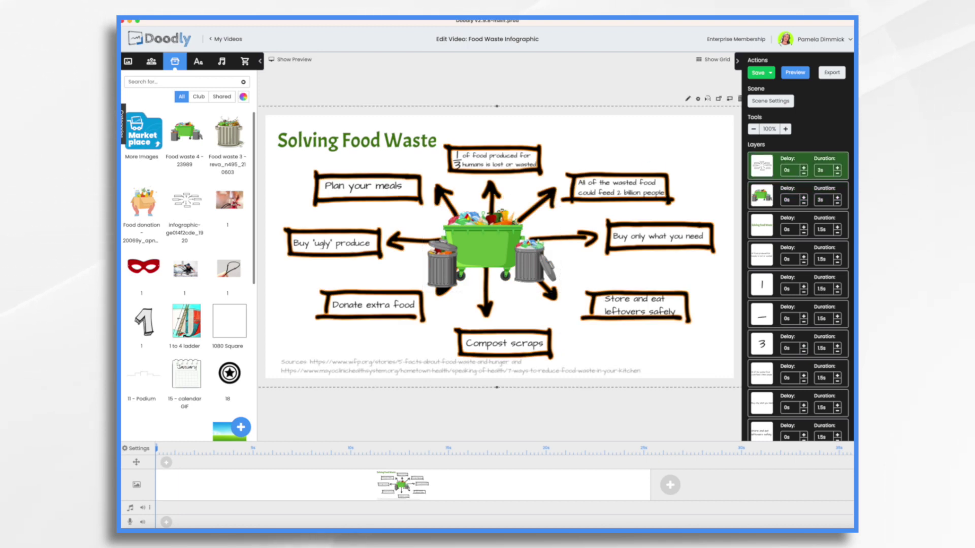
Switch the infographic outline's reveal mode to Fade and set its layer duration to 0.5s
{"action": "left_click", "coordinate": [688, 99]}
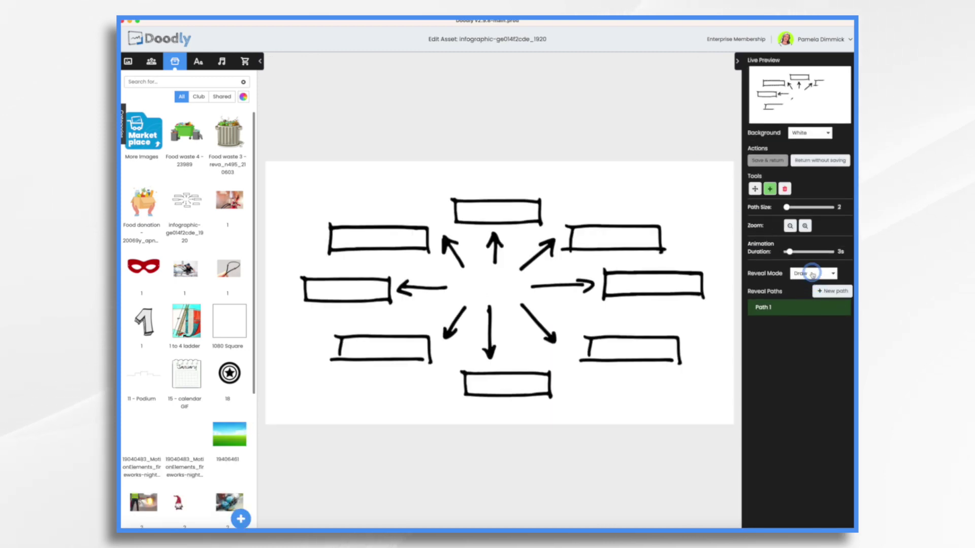
{"action": "left_click", "coordinate": [807, 273]}
{"action": "left_click", "coordinate": [802, 282]}
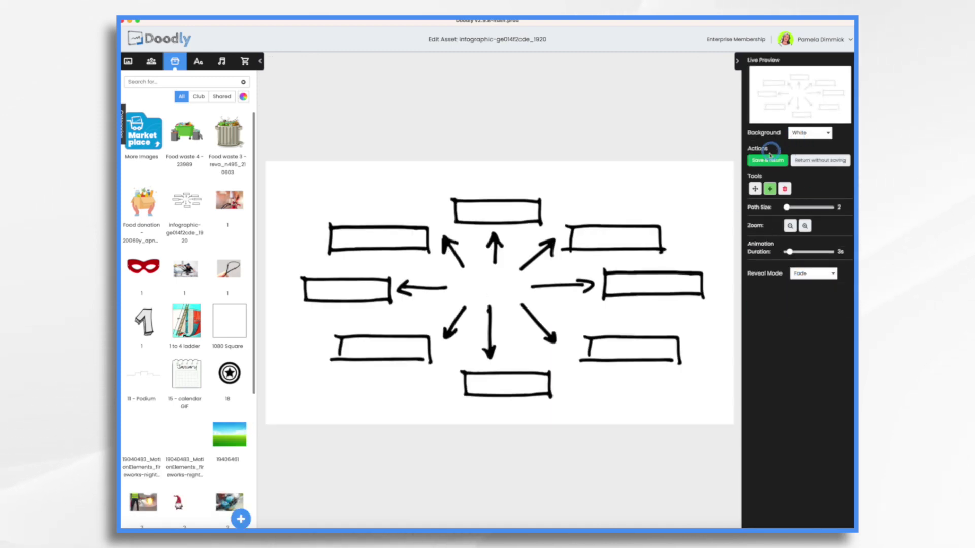
{"action": "left_click", "coordinate": [767, 161]}
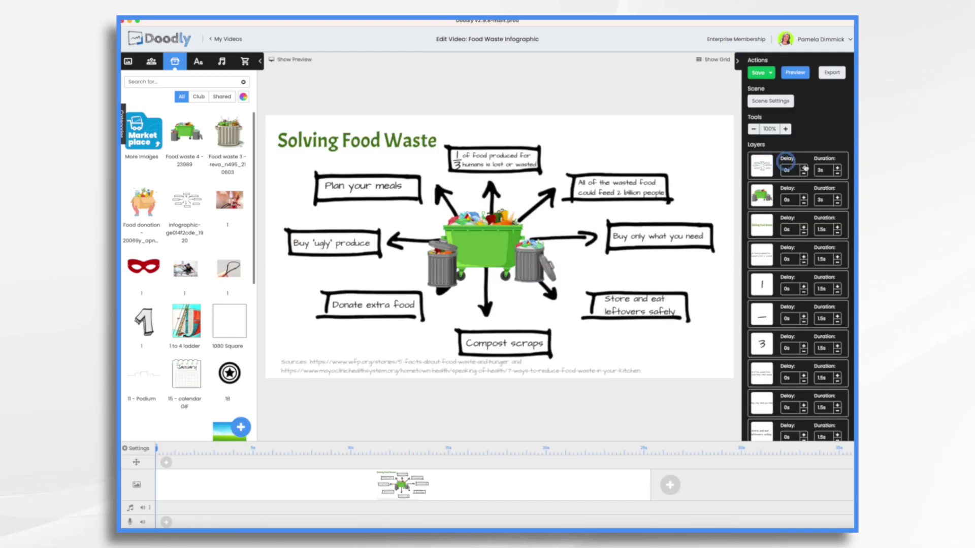
{"action": "left_click", "coordinate": [838, 169]}
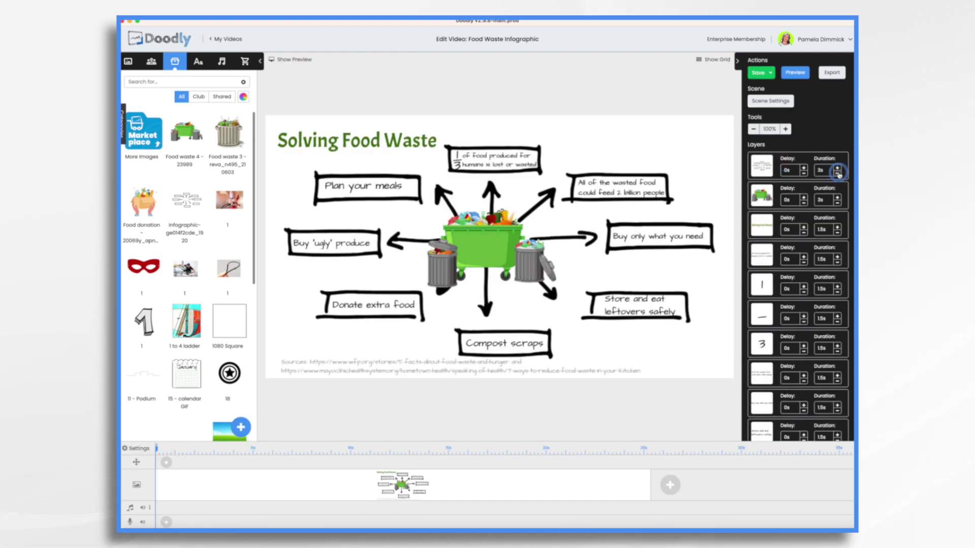
{"action": "left_click", "coordinate": [838, 174]}
{"action": "left_click", "coordinate": [838, 174]}
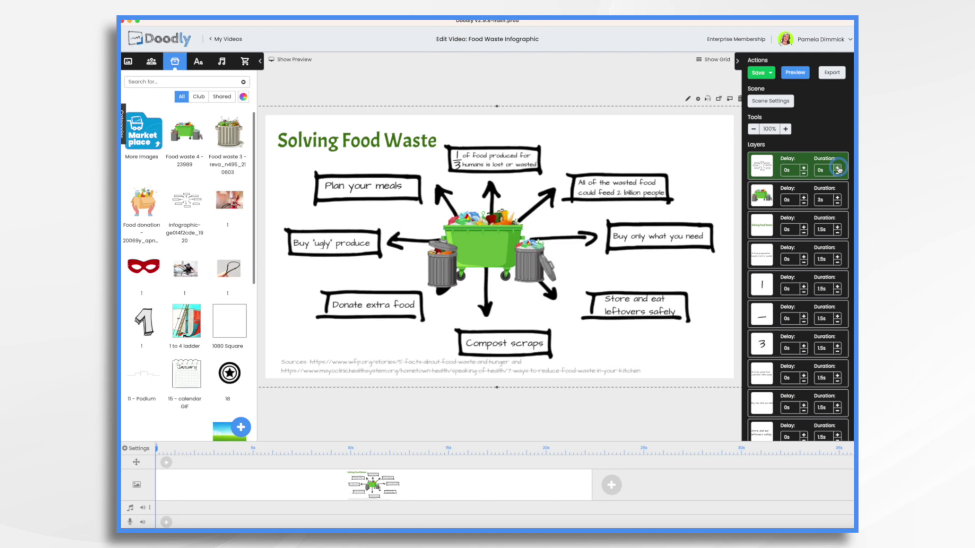
{"action": "left_click", "coordinate": [837, 169]}
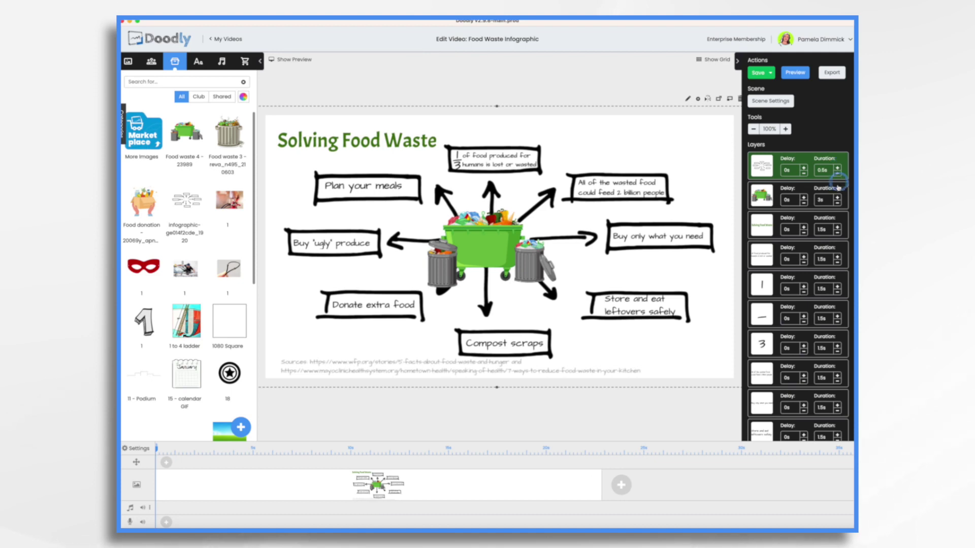
Switch the green bin's reveal mode to Fade and cut its layer duration to 0.5s
{"action": "left_click", "coordinate": [767, 197]}
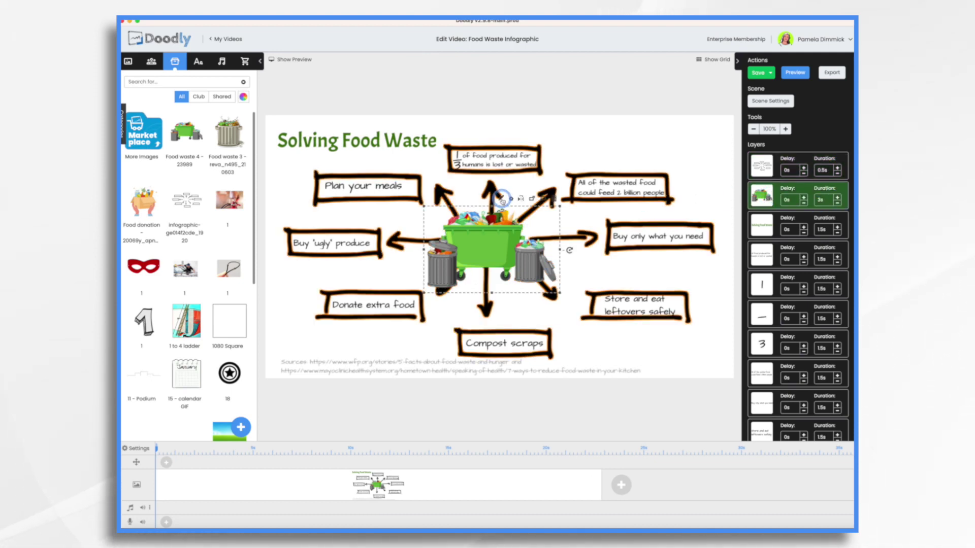
{"action": "left_click", "coordinate": [502, 198]}
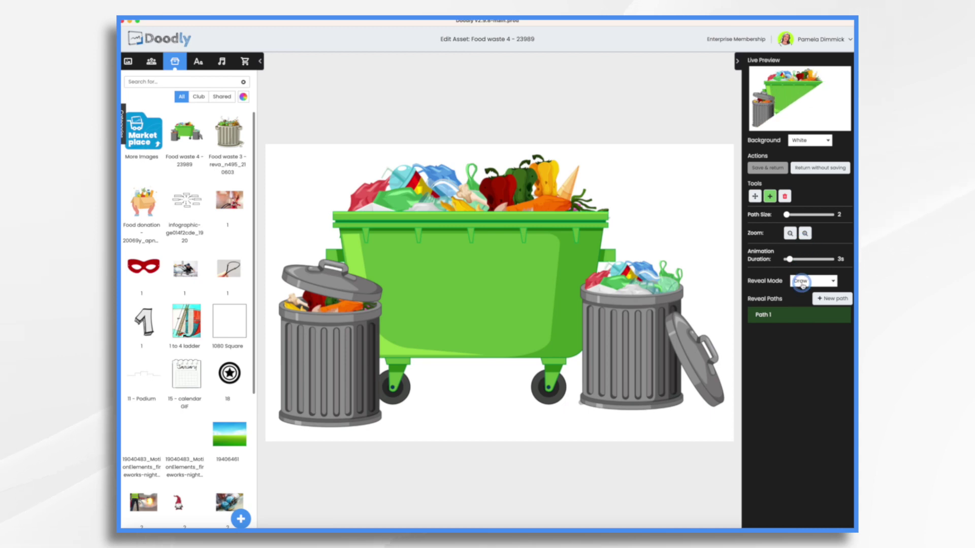
{"action": "left_click", "coordinate": [802, 284]}
{"action": "left_click", "coordinate": [807, 293]}
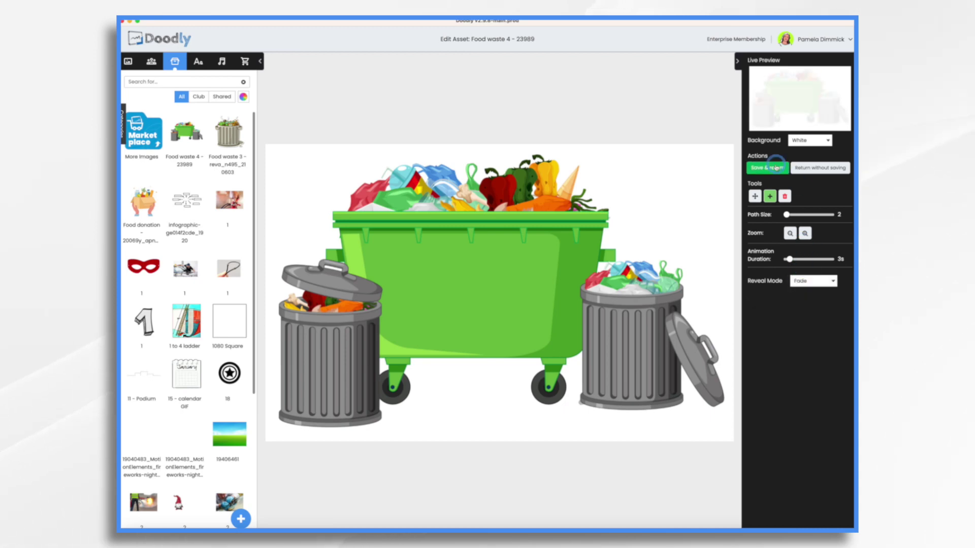
{"action": "left_click", "coordinate": [775, 167]}
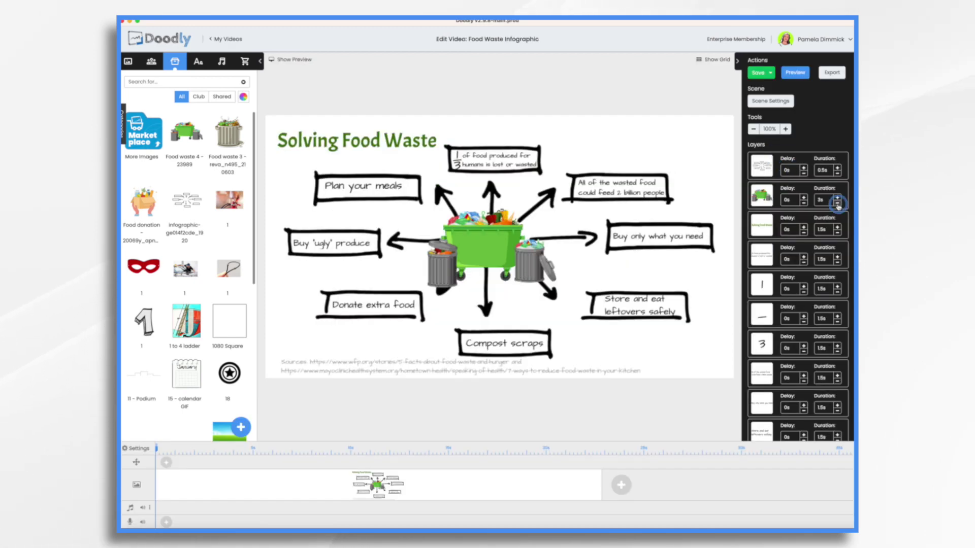
{"action": "left_click", "coordinate": [838, 206]}
{"action": "left_click", "coordinate": [838, 206]}
{"action": "left_click", "coordinate": [838, 206]}
{"action": "left_click", "coordinate": [838, 205]}
{"action": "left_click", "coordinate": [838, 206]}
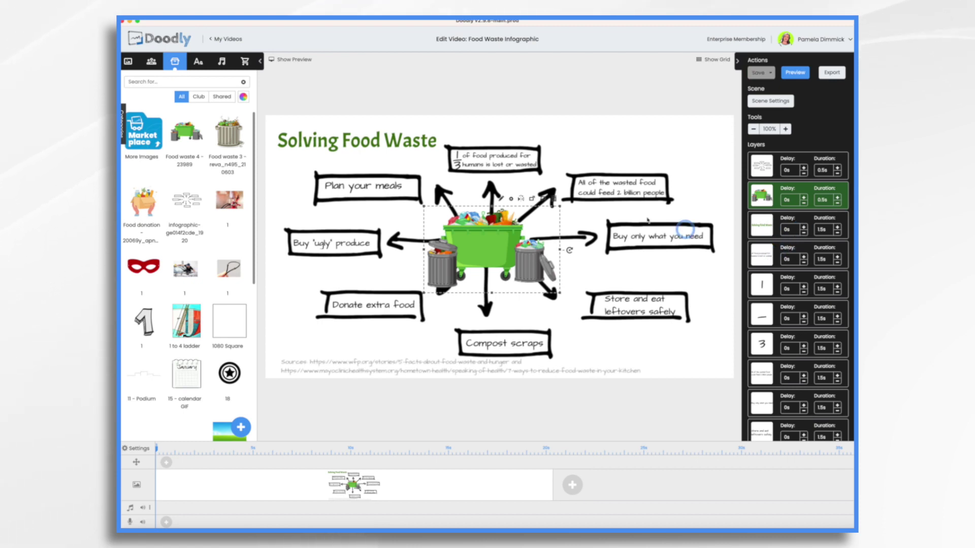
Move the 1, dash and 3 layers above the '1/3 of food produced' text layer
{"action": "left_click", "coordinate": [767, 287]}
{"action": "left_click_drag", "start_coordinate": [770, 272], "coordinate": [771, 253]}
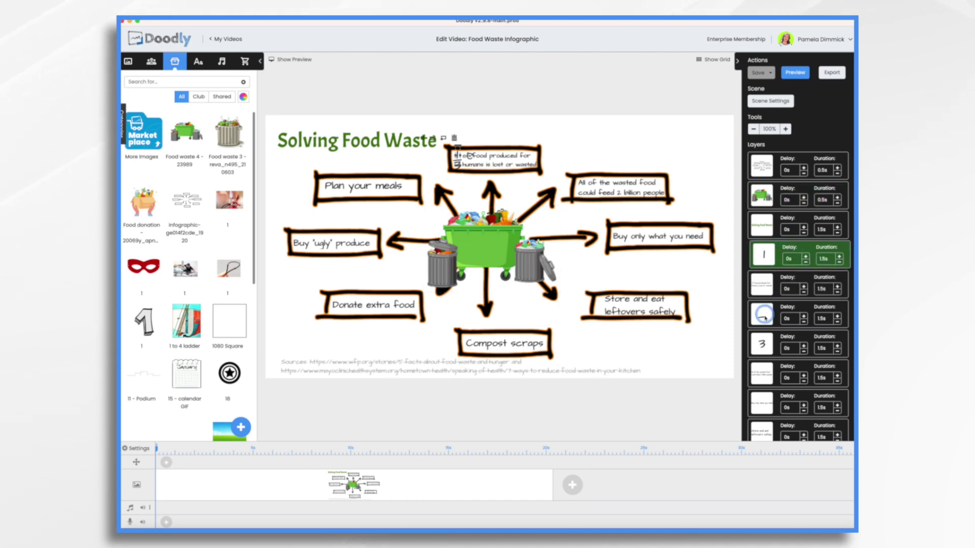
{"action": "left_click_drag", "start_coordinate": [764, 315], "coordinate": [764, 287]}
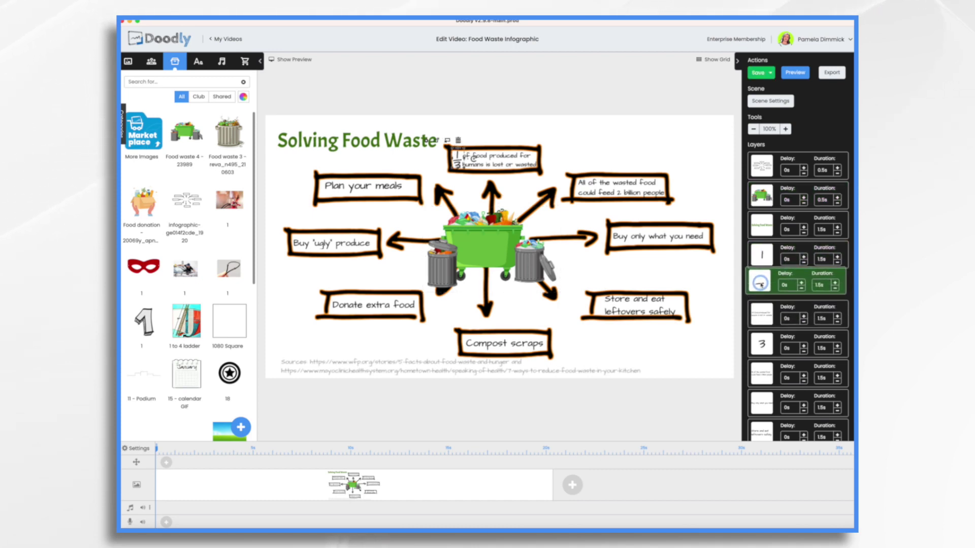
{"action": "left_click_drag", "start_coordinate": [765, 346], "coordinate": [764, 315]}
{"action": "left_click", "coordinate": [762, 350]}
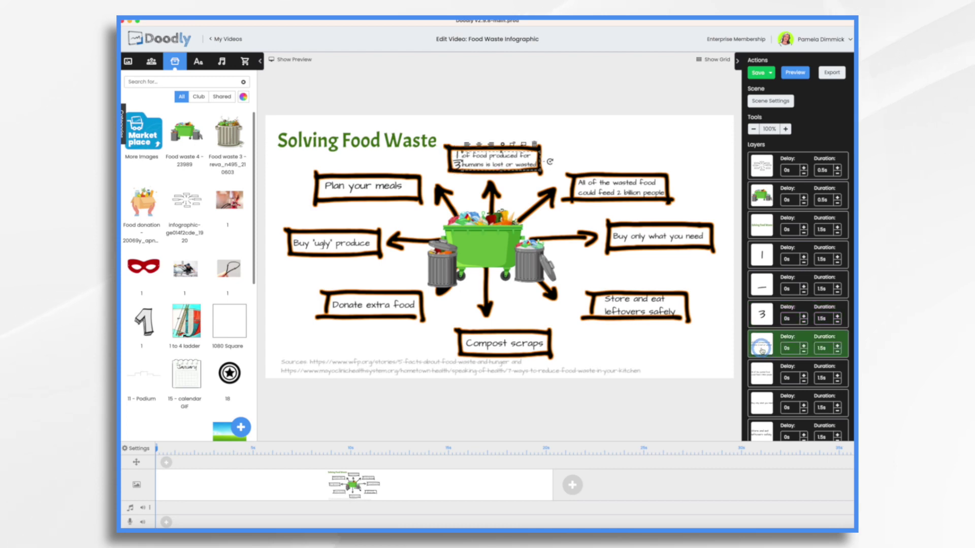
{"action": "left_click", "coordinate": [768, 260]}
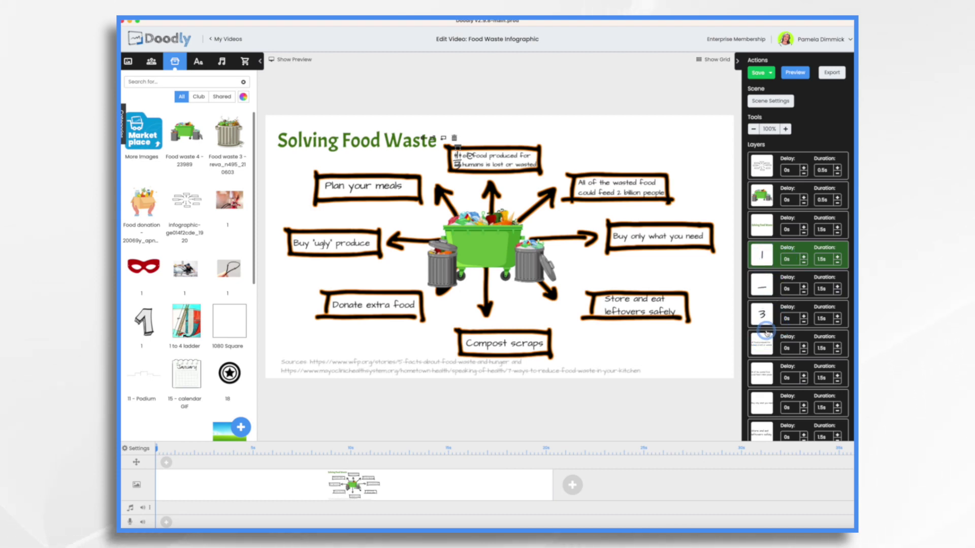
{"action": "left_click", "coordinate": [795, 73]}
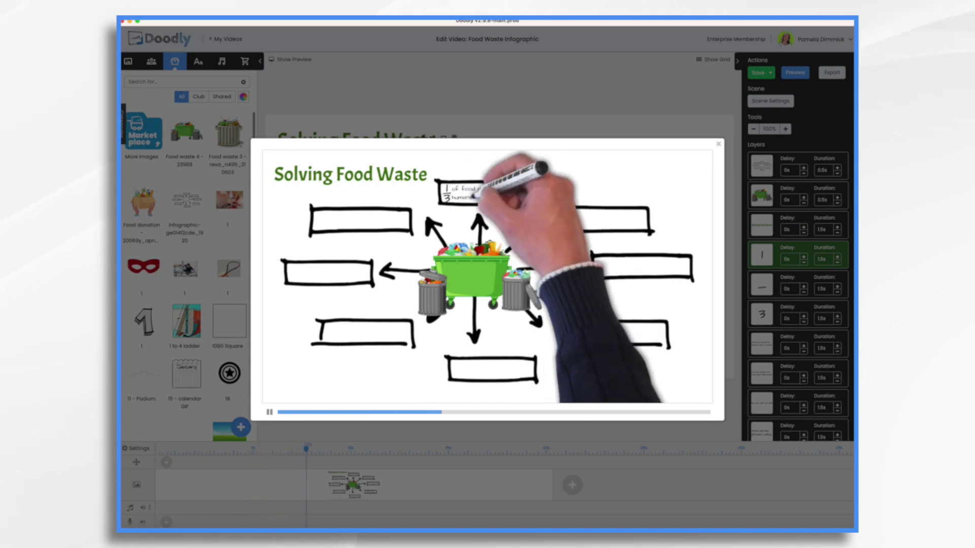
{"action": "left_click", "coordinate": [719, 144]}
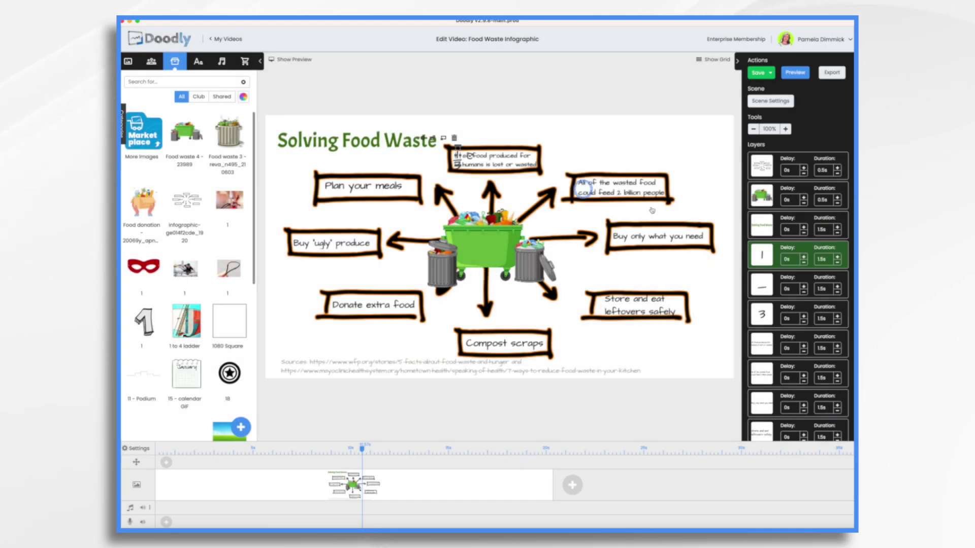
Set the fraction's numeral 1, dash and numeral 3 layers to 0.5s each
{"action": "left_click", "coordinate": [837, 263]}
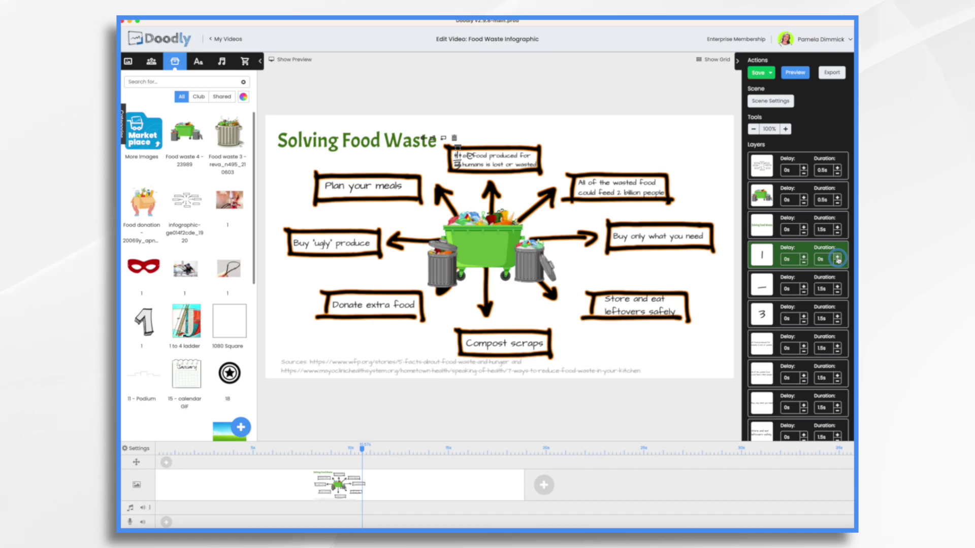
{"action": "left_click", "coordinate": [837, 255]}
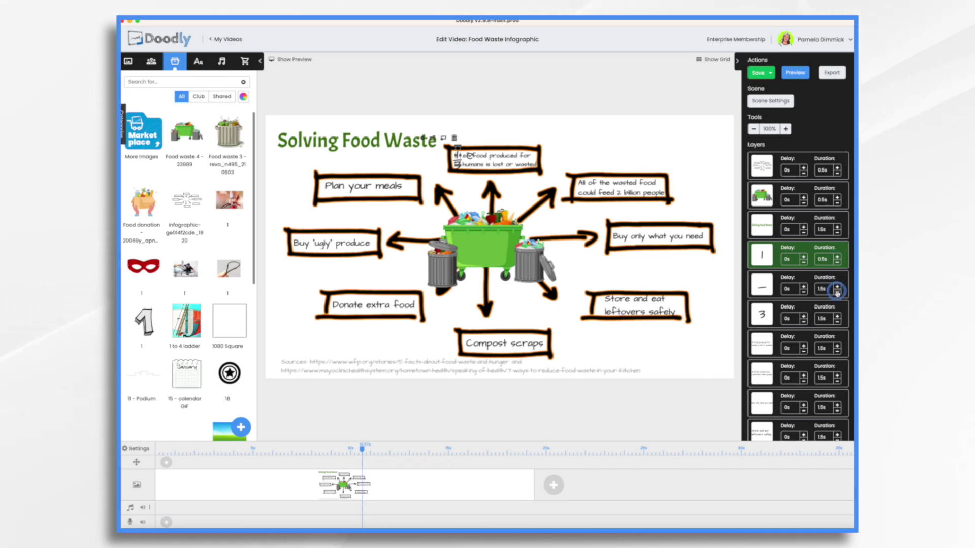
{"action": "left_click", "coordinate": [838, 292]}
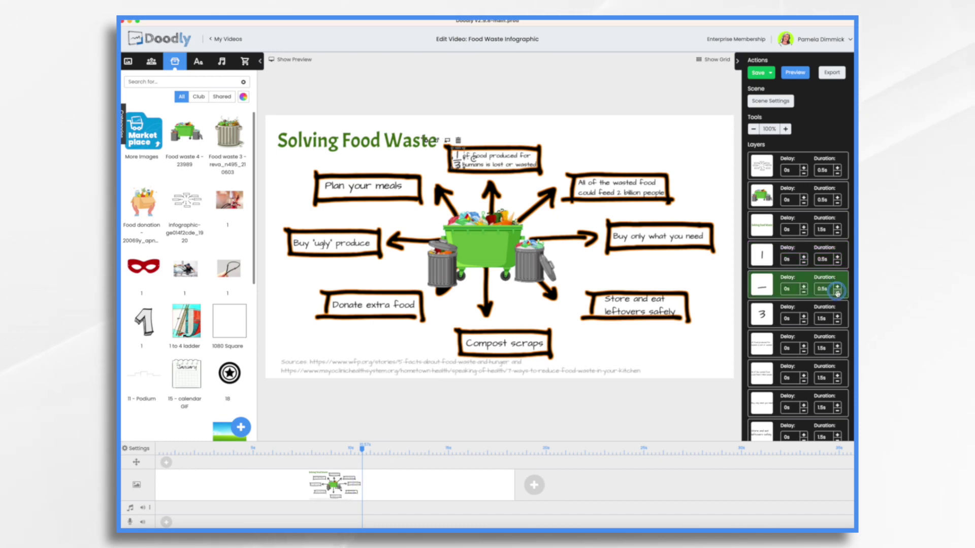
{"action": "left_click", "coordinate": [837, 321]}
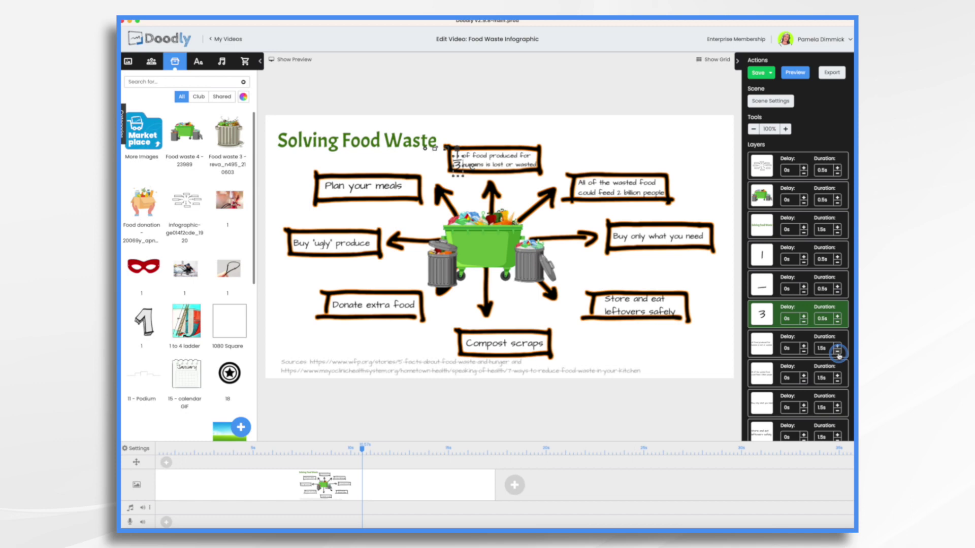
Raise the food-lost text and the 2-billion fact box durations to 4s
{"action": "left_click", "coordinate": [838, 346]}
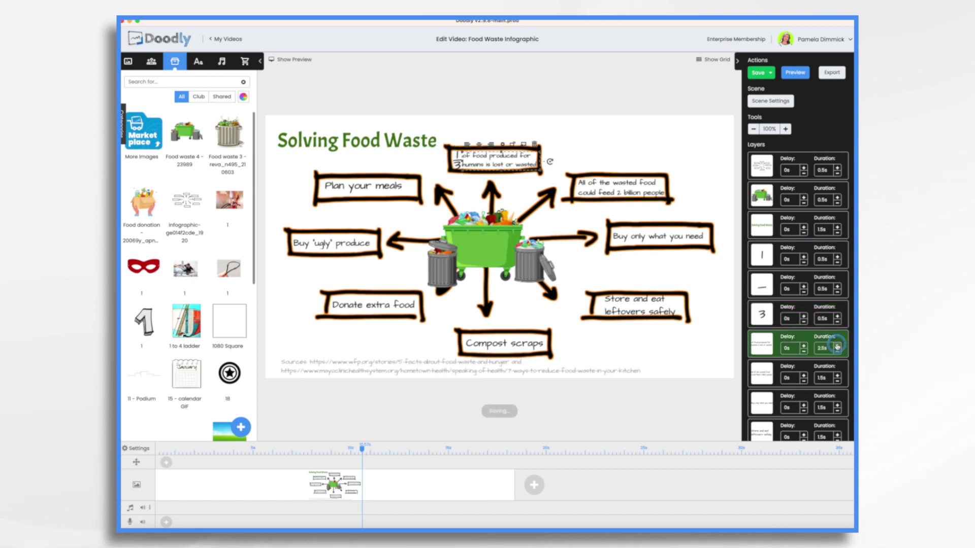
{"action": "left_click", "coordinate": [838, 346]}
{"action": "left_click", "coordinate": [837, 347]}
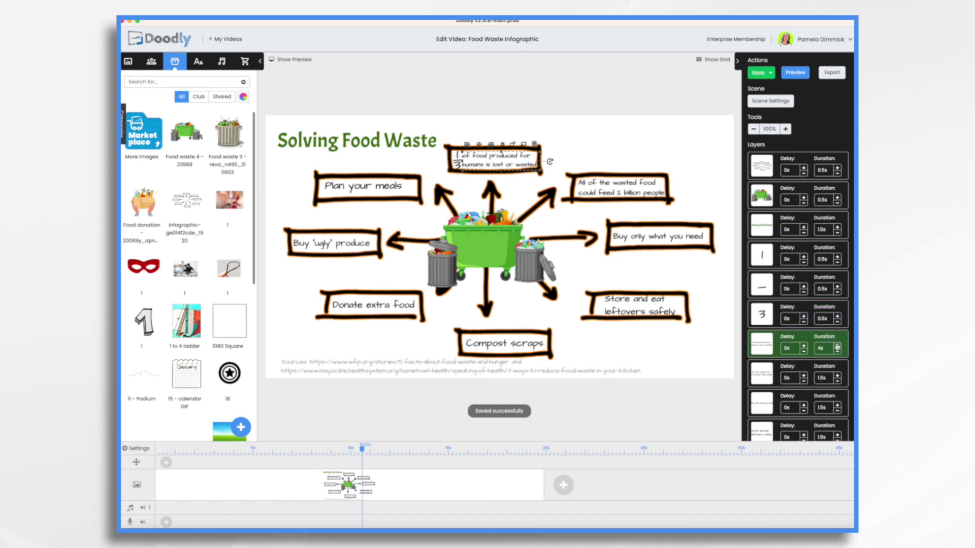
{"action": "left_click", "coordinate": [837, 375]}
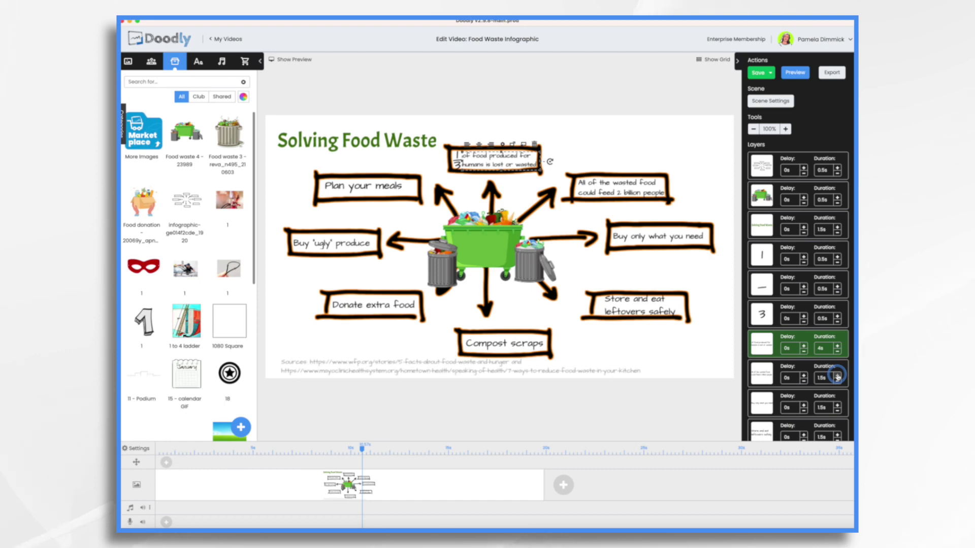
{"action": "left_click", "coordinate": [837, 375]}
{"action": "left_click", "coordinate": [837, 375]}
{"action": "left_click", "coordinate": [837, 376]}
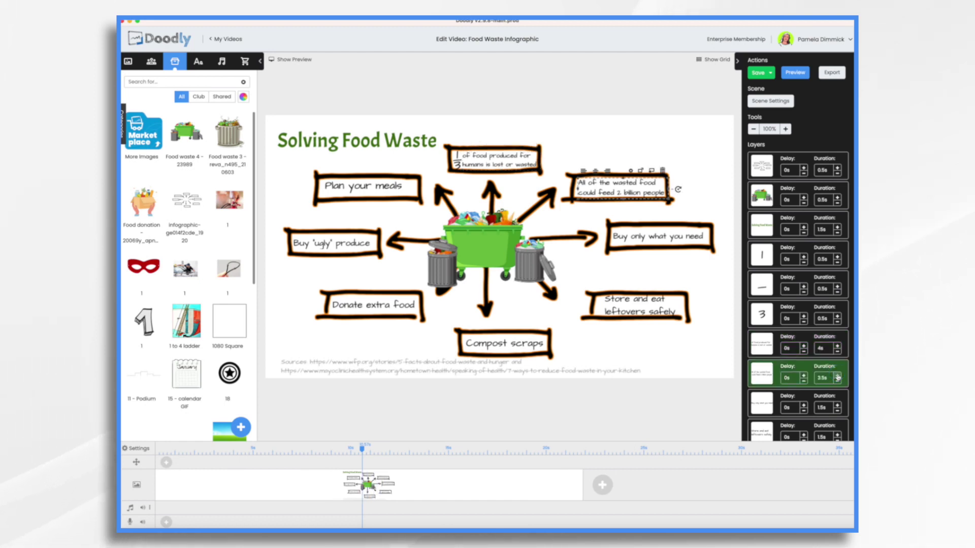
{"action": "left_click", "coordinate": [837, 376]}
Raise the 'Buy only what you need' box duration to 4s
{"action": "left_click", "coordinate": [838, 406]}
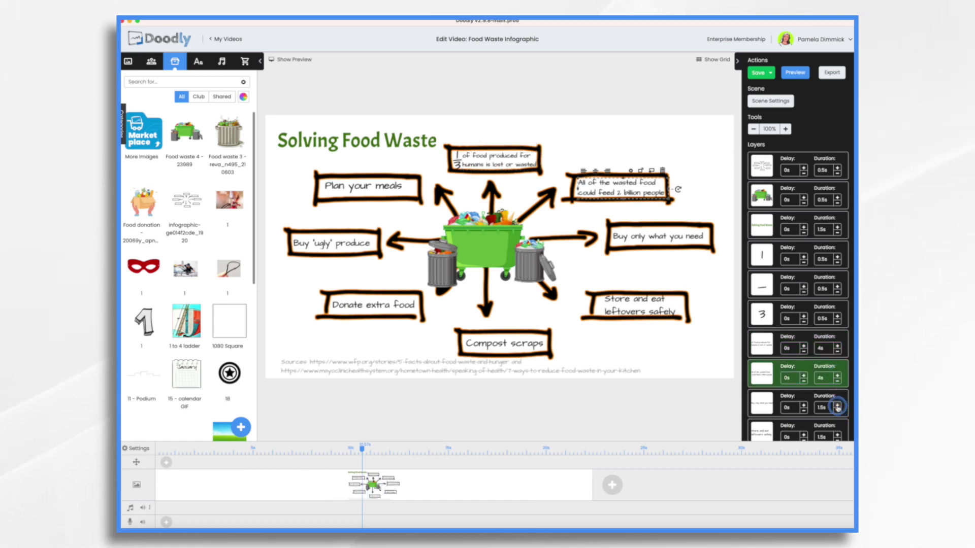
{"action": "left_click", "coordinate": [837, 406]}
{"action": "left_click", "coordinate": [837, 407]}
{"action": "left_click", "coordinate": [837, 406]}
{"action": "left_click", "coordinate": [837, 407]}
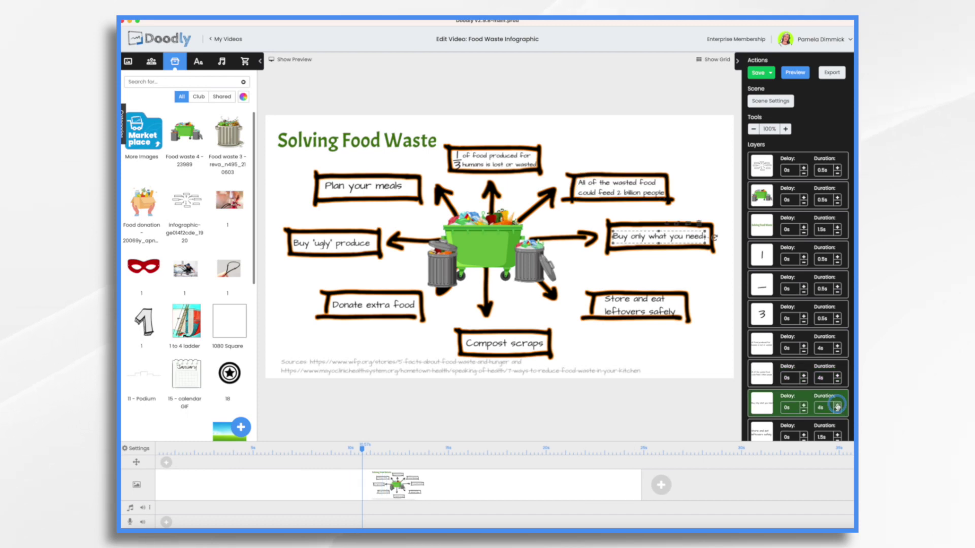
Give the next tip box, plus Donate extra food, Compost scraps and Buy ugly produce, 4s durations
{"action": "left_click", "coordinate": [838, 436]}
{"action": "left_click", "coordinate": [838, 436]}
{"action": "left_click", "coordinate": [838, 436]}
{"action": "left_click", "coordinate": [838, 436]}
{"action": "left_click", "coordinate": [838, 436]}
{"action": "scroll", "coordinate": [792, 386], "scroll_direction": "down", "scroll_amount": 2}
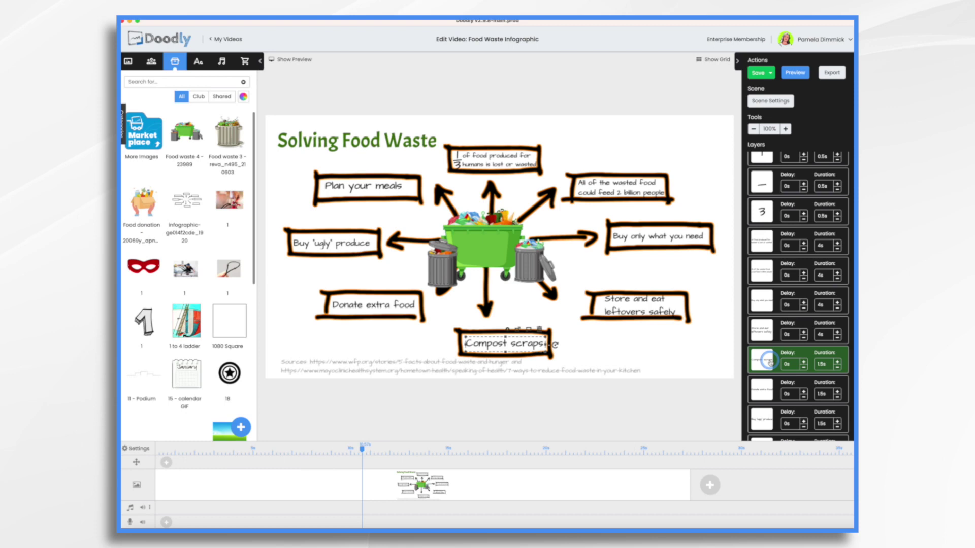
{"action": "left_click", "coordinate": [769, 386], "text": "shift"}
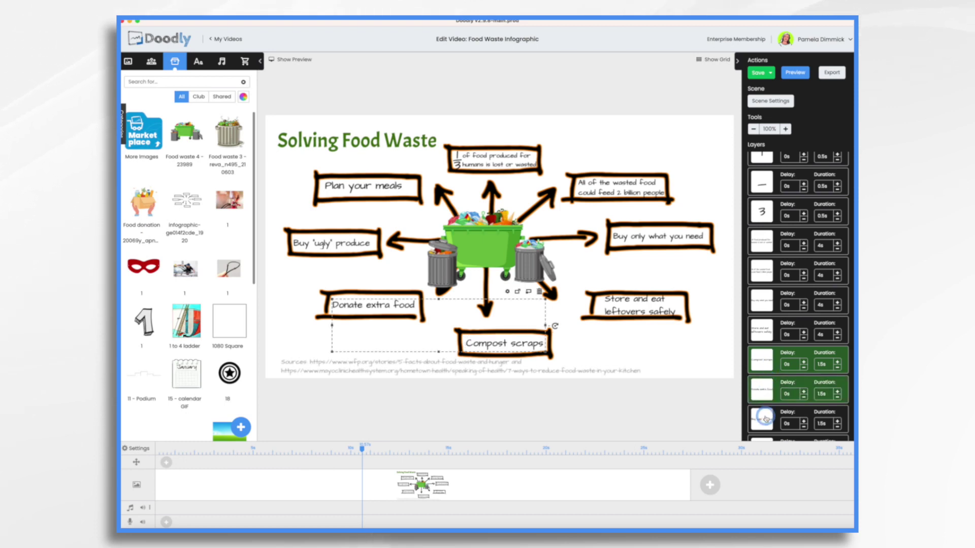
{"action": "left_click", "coordinate": [765, 420], "text": "shift"}
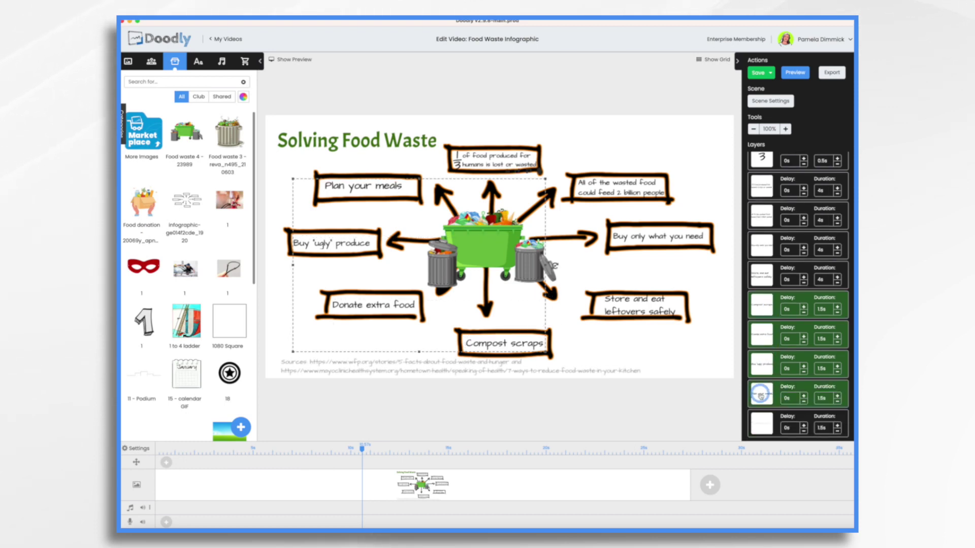
{"action": "double_click", "coordinate": [508, 172]}
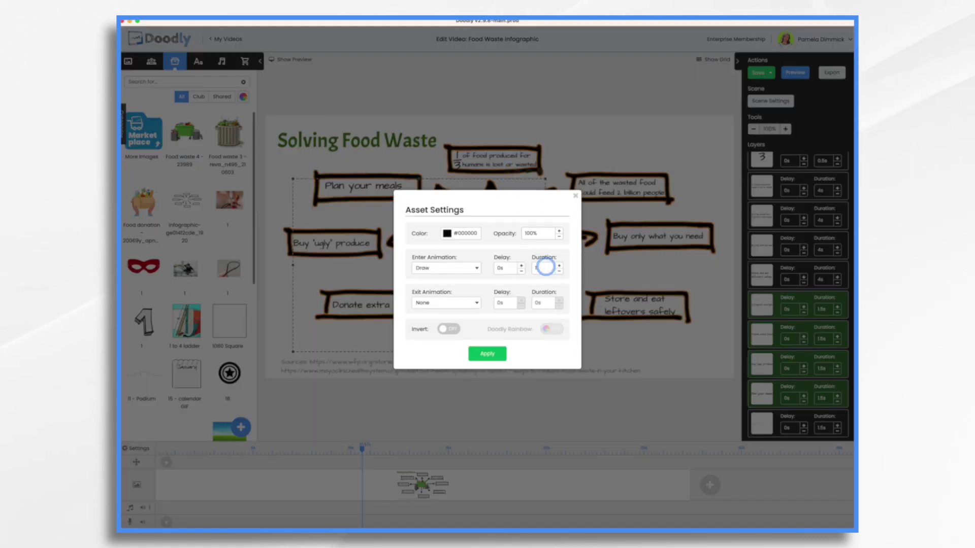
{"action": "type", "text": "4"}
{"action": "left_click", "coordinate": [494, 357]}
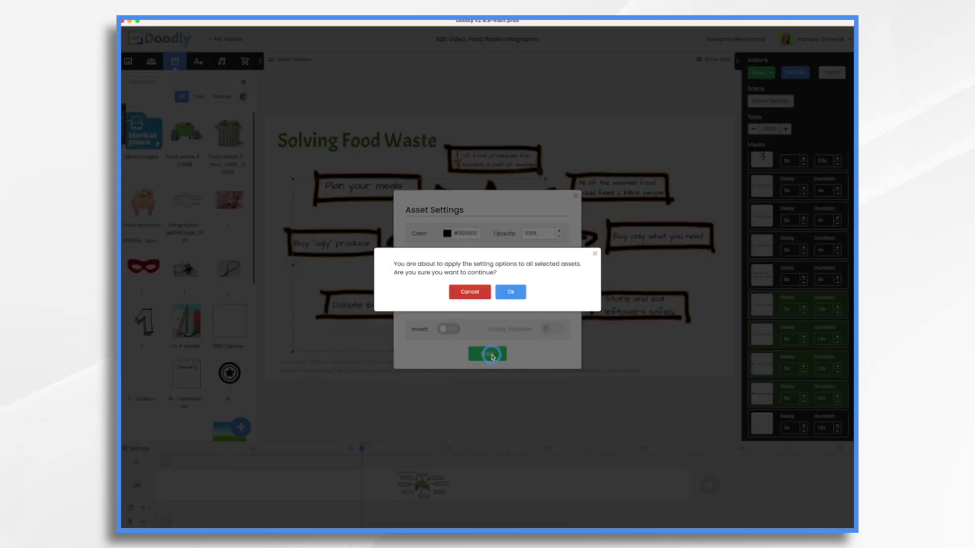
{"action": "left_click", "coordinate": [510, 292]}
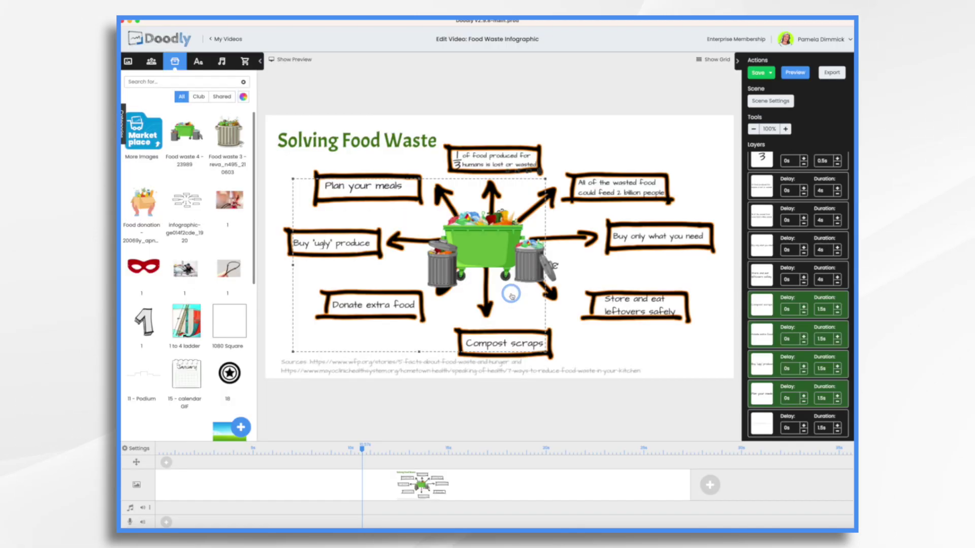
Set the sources text duration to 0s and move it to the top layer
{"action": "left_click", "coordinate": [764, 428]}
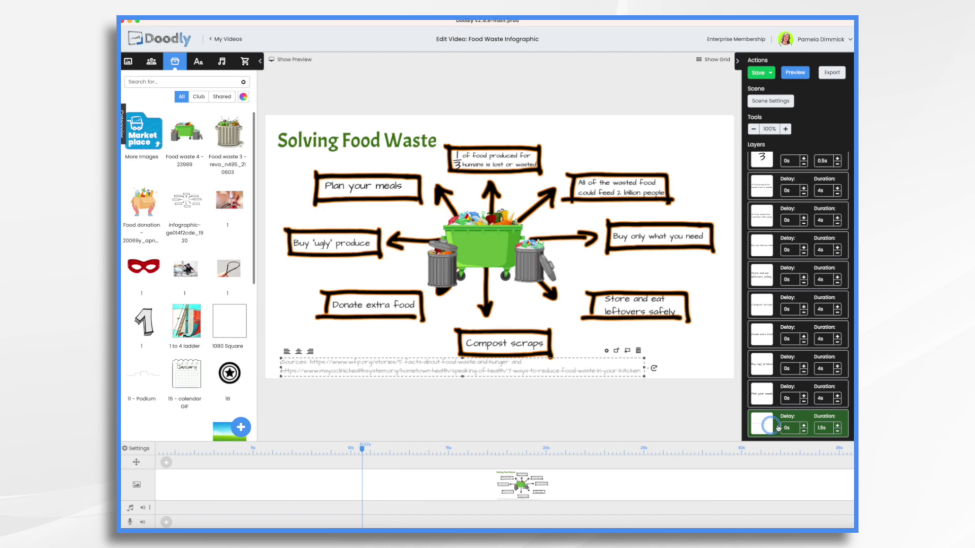
{"action": "left_click", "coordinate": [837, 431]}
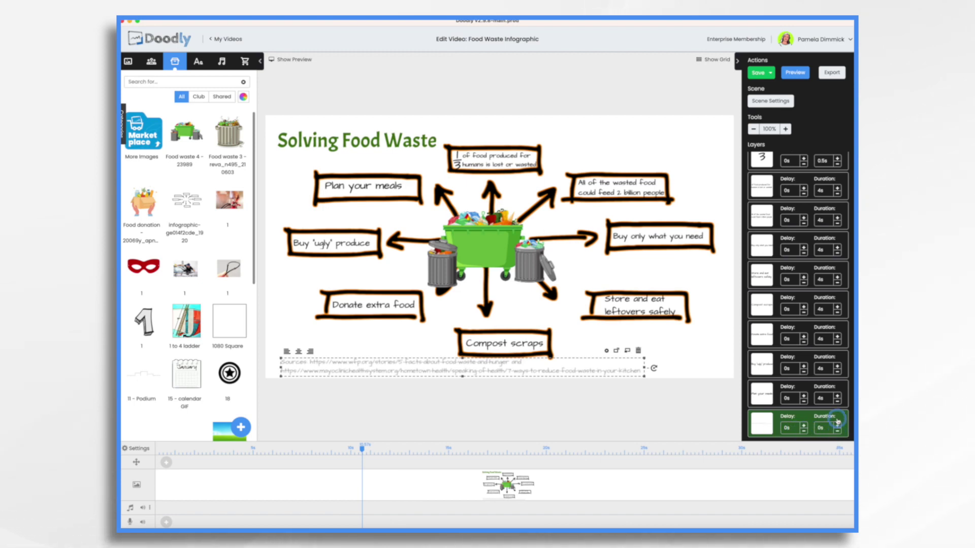
{"action": "left_click_drag", "start_coordinate": [767, 428], "coordinate": [761, 165]}
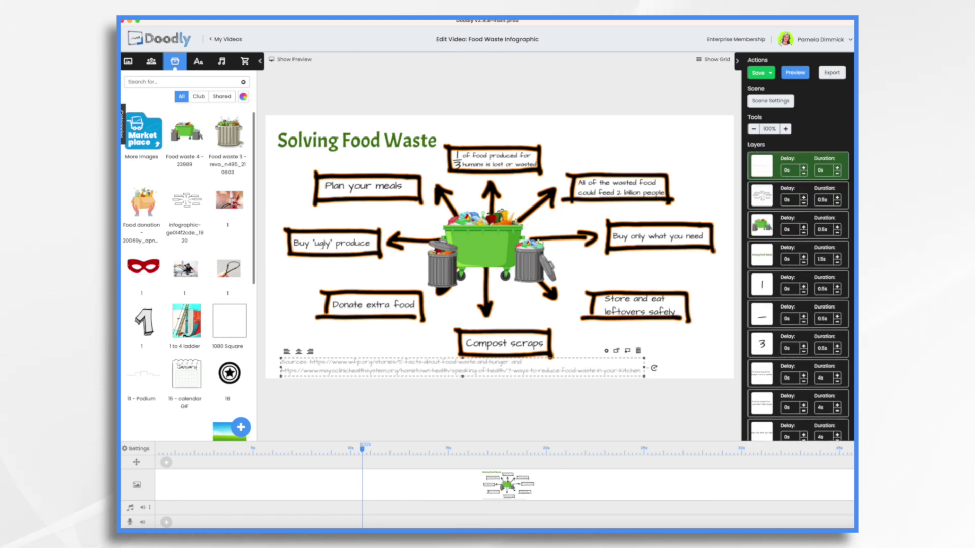
Set the video's Erase mode to Off and apply the red-sleeved cartoon hand
{"action": "left_click", "coordinate": [142, 447]}
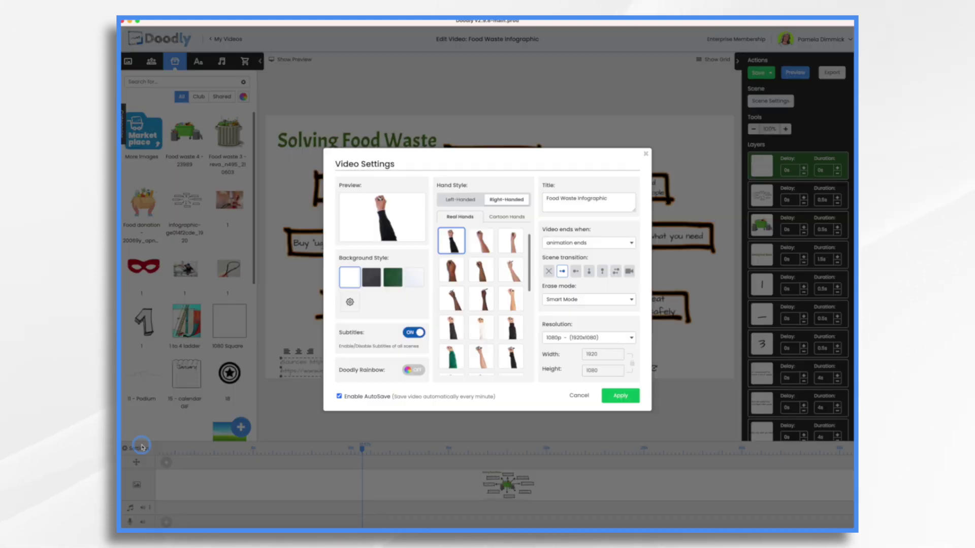
{"action": "left_click", "coordinate": [578, 304]}
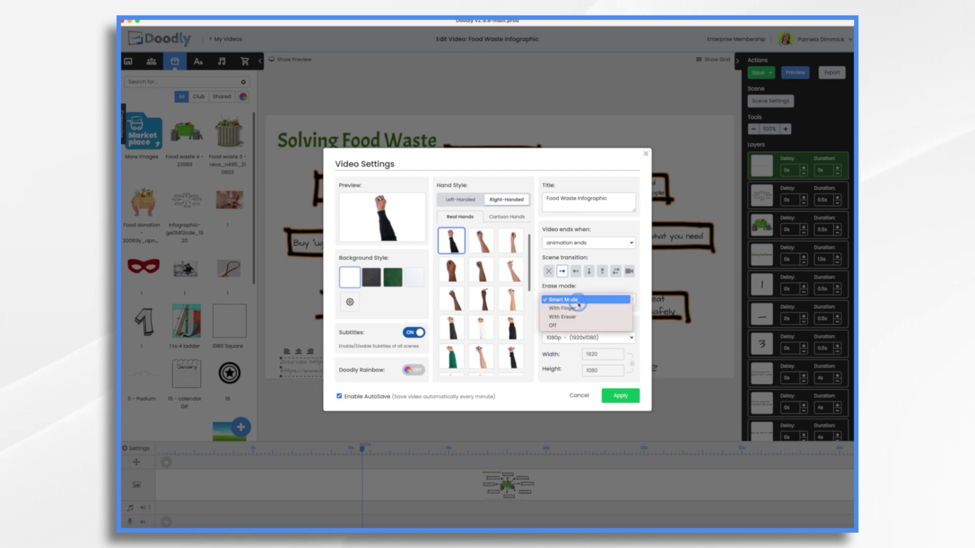
{"action": "left_click", "coordinate": [557, 327]}
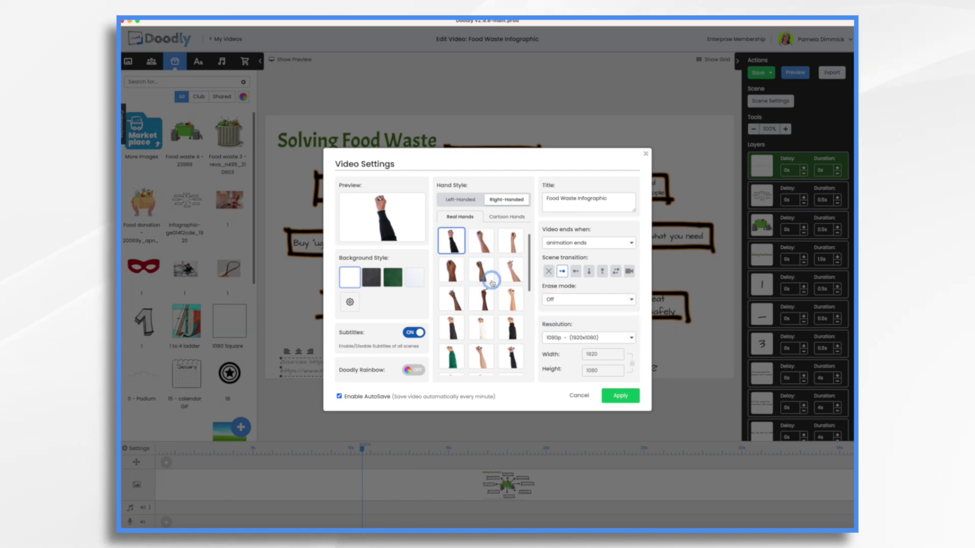
{"action": "scroll", "coordinate": [492, 282], "scroll_direction": "down", "scroll_amount": 5}
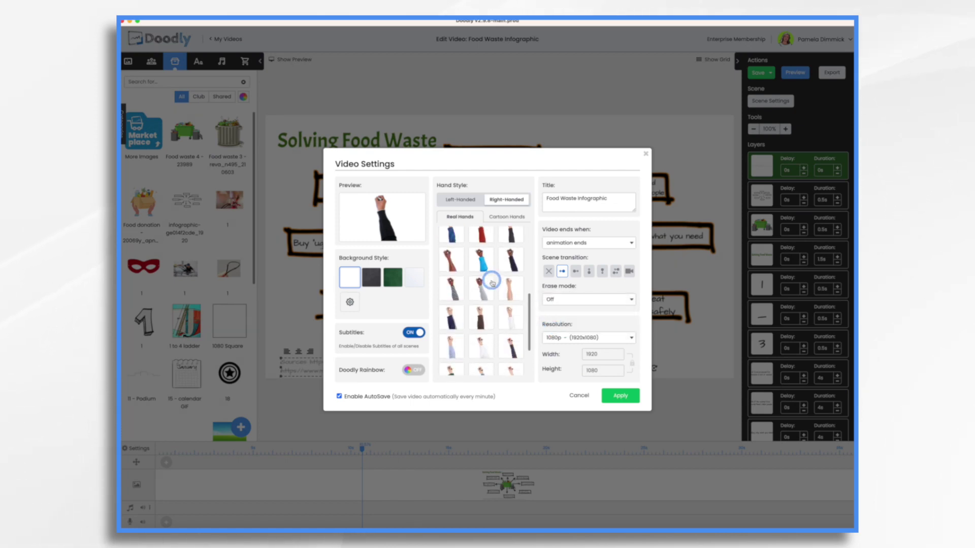
{"action": "left_click", "coordinate": [505, 219]}
{"action": "scroll", "coordinate": [492, 351], "scroll_direction": "down", "scroll_amount": 3}
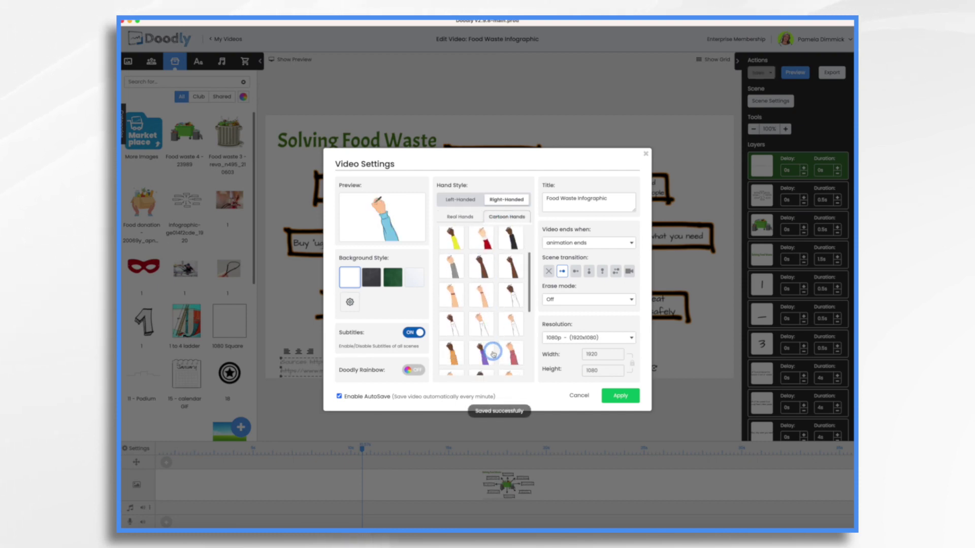
{"action": "left_click", "coordinate": [509, 324]}
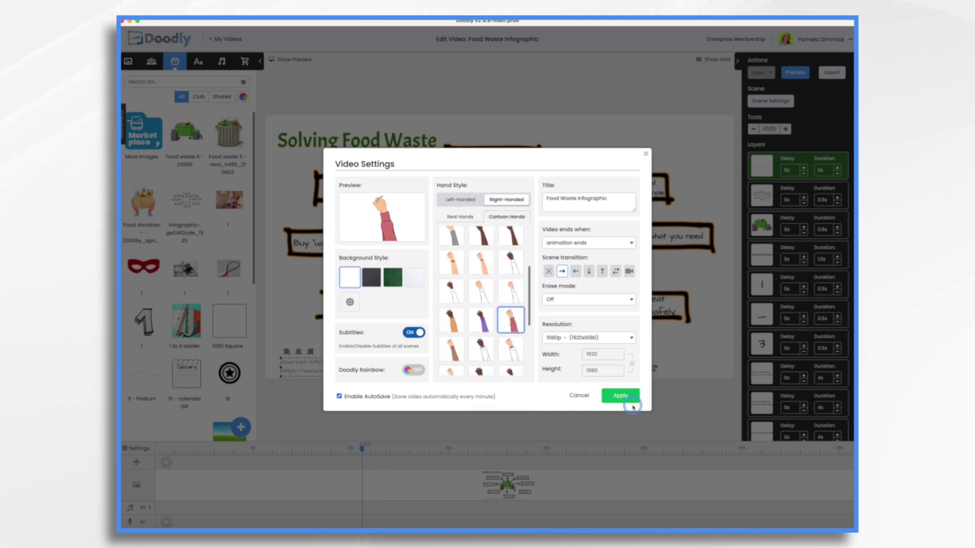
{"action": "left_click", "coordinate": [627, 399]}
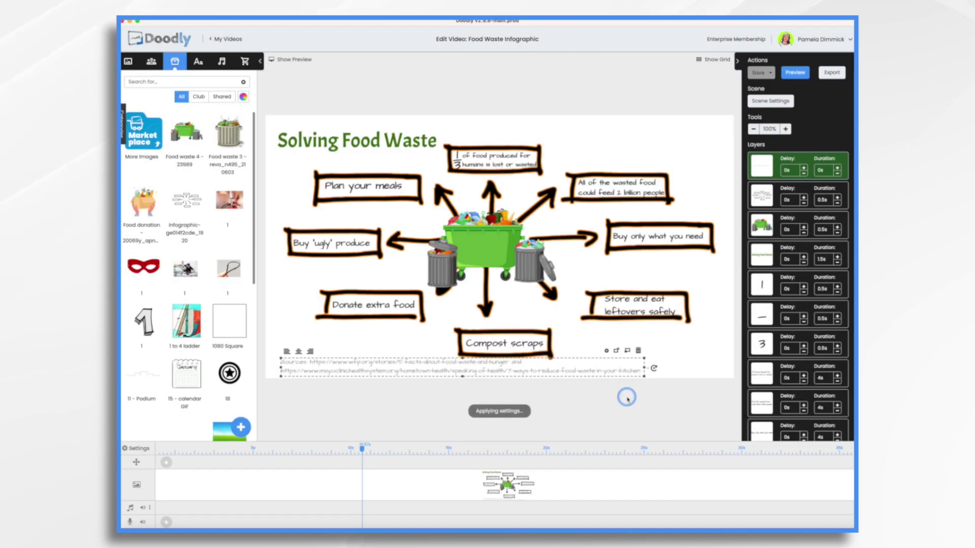
{"action": "left_click", "coordinate": [797, 76]}
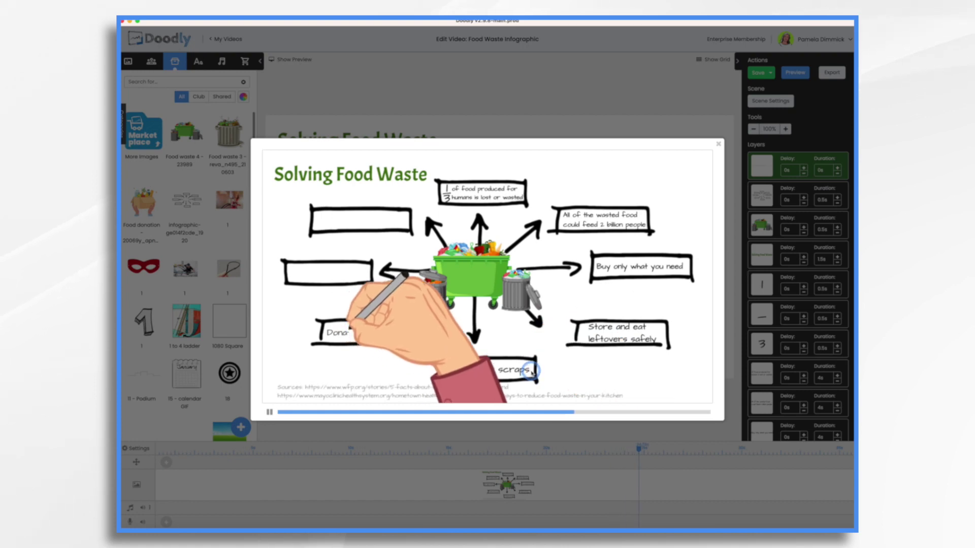
Add 1s delays to the first four tip boxes and cut Compost scraps to 2.5s
{"action": "left_click", "coordinate": [718, 143]}
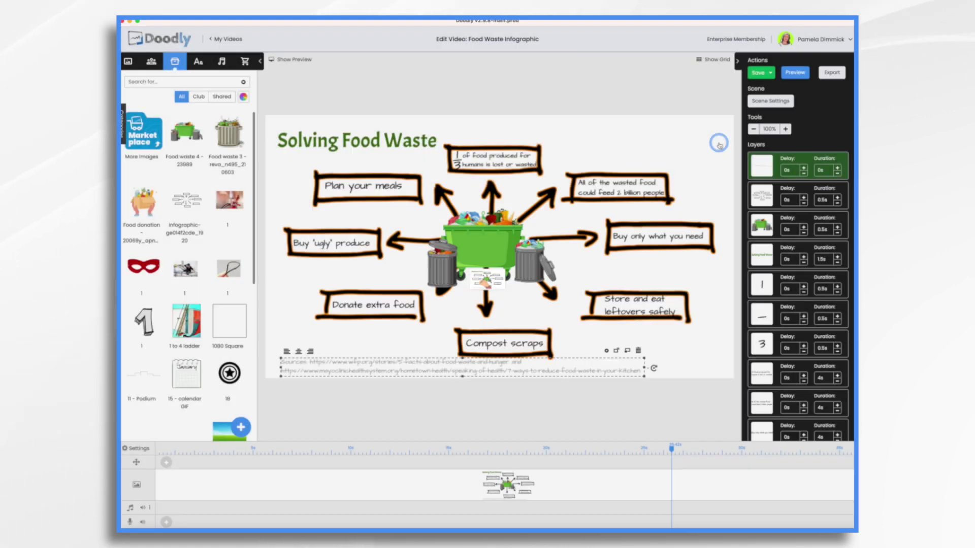
{"action": "left_click", "coordinate": [802, 318]}
{"action": "left_click", "coordinate": [804, 317]}
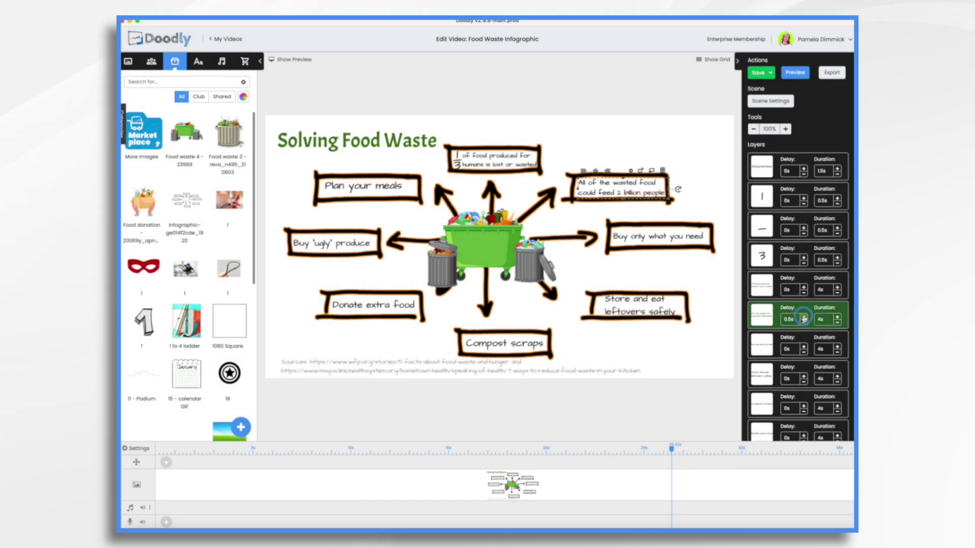
{"action": "left_click", "coordinate": [804, 346]}
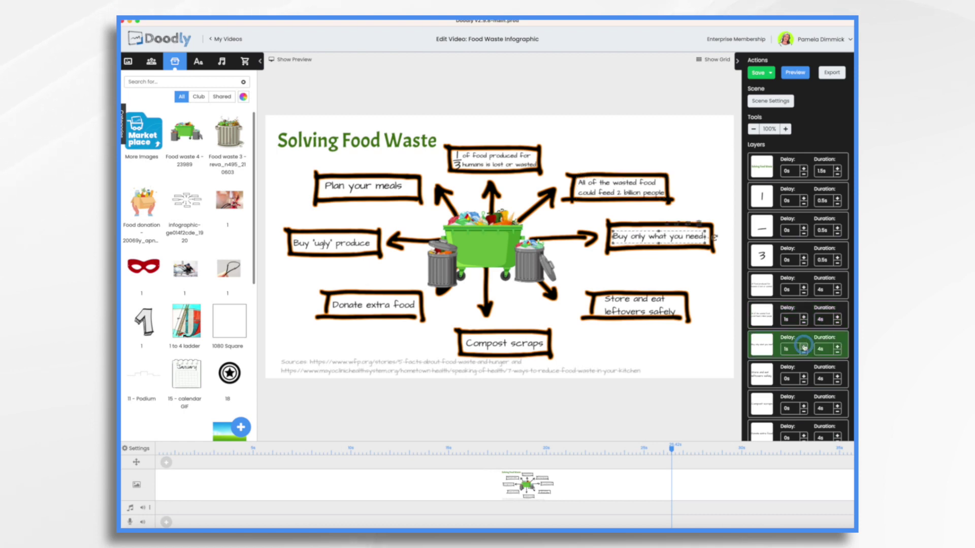
{"action": "left_click", "coordinate": [803, 376]}
{"action": "left_click", "coordinate": [804, 405]}
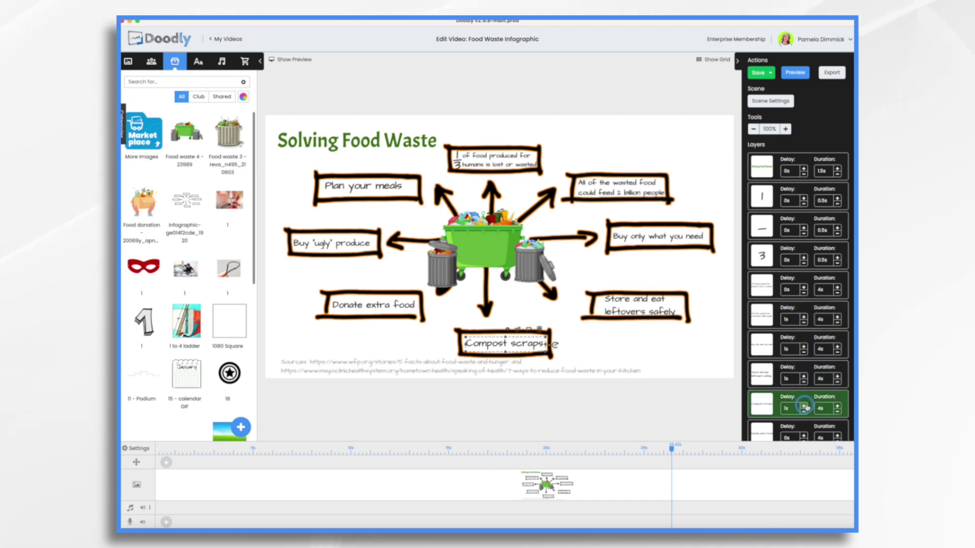
{"action": "left_click", "coordinate": [837, 411]}
{"action": "left_click", "coordinate": [837, 411]}
{"action": "left_click", "coordinate": [837, 411]}
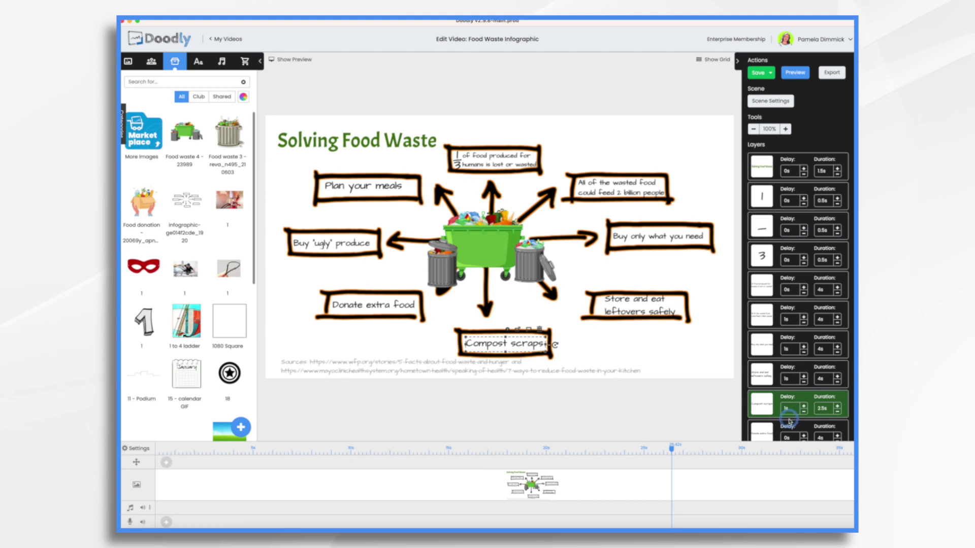
Delay Donate extra food, Buy ugly produce and Plan your meals; trim them to 3-3.5s
{"action": "scroll", "coordinate": [808, 386], "scroll_direction": "down", "scroll_amount": 2}
{"action": "left_click", "coordinate": [804, 366]}
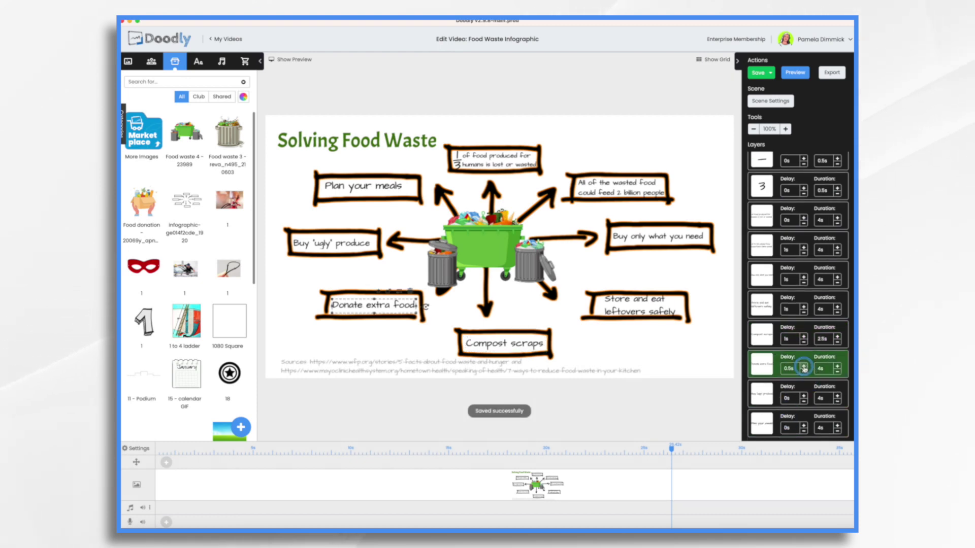
{"action": "left_click", "coordinate": [804, 365]}
{"action": "left_click", "coordinate": [837, 372]}
{"action": "left_click", "coordinate": [804, 395]}
{"action": "left_click", "coordinate": [837, 401]}
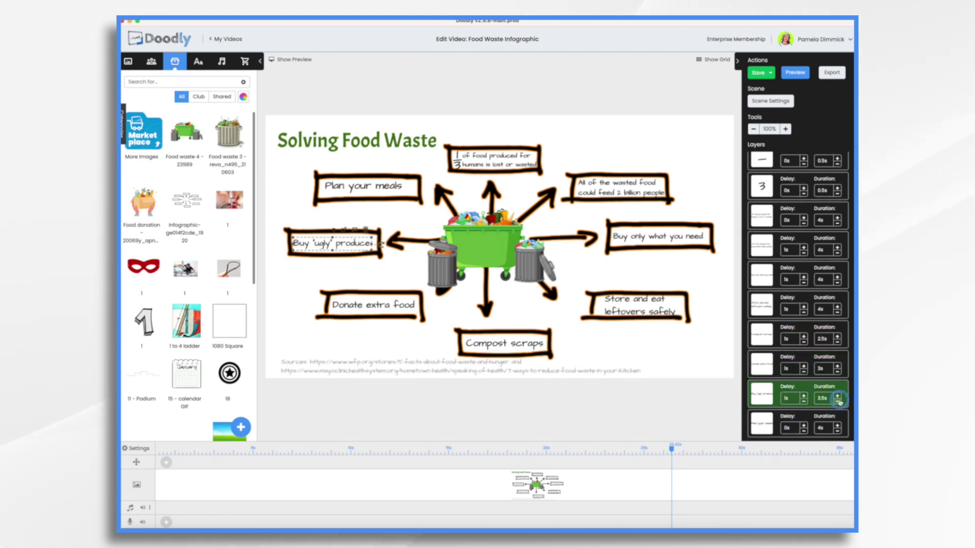
{"action": "left_click", "coordinate": [837, 401]}
{"action": "left_click", "coordinate": [804, 425]}
{"action": "left_click", "coordinate": [837, 432]}
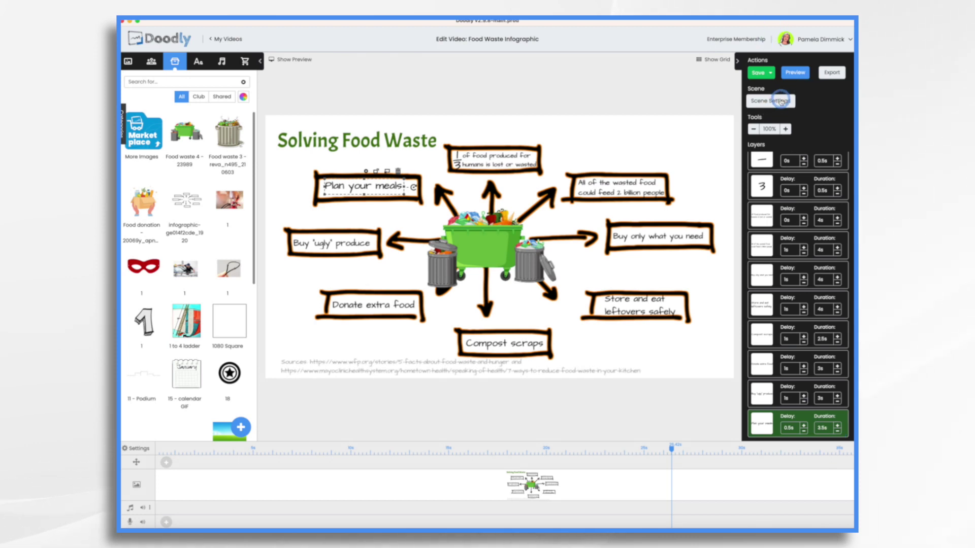
Raise the scene's extra time from 0.5s to 10s in Scene Settings
{"action": "left_click", "coordinate": [780, 102]}
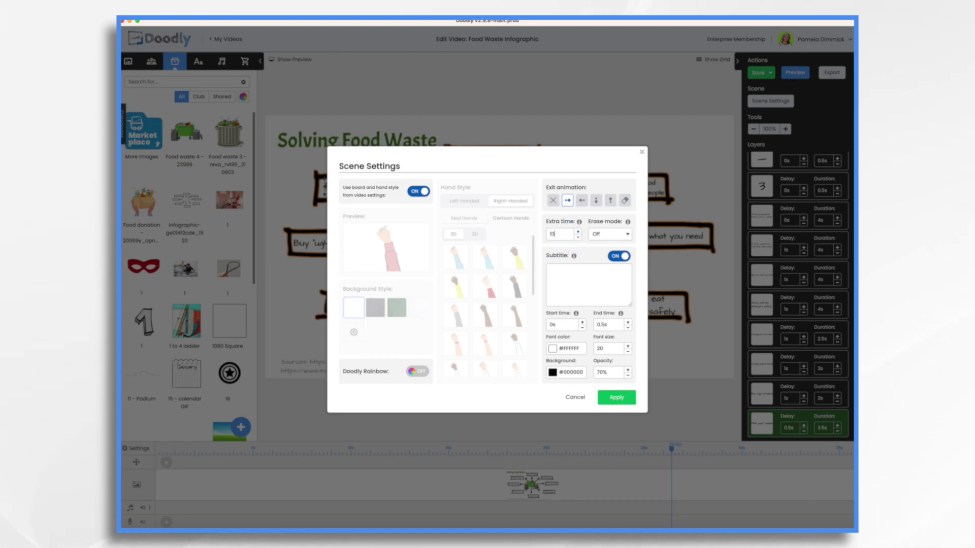
{"action": "left_click", "coordinate": [616, 397]}
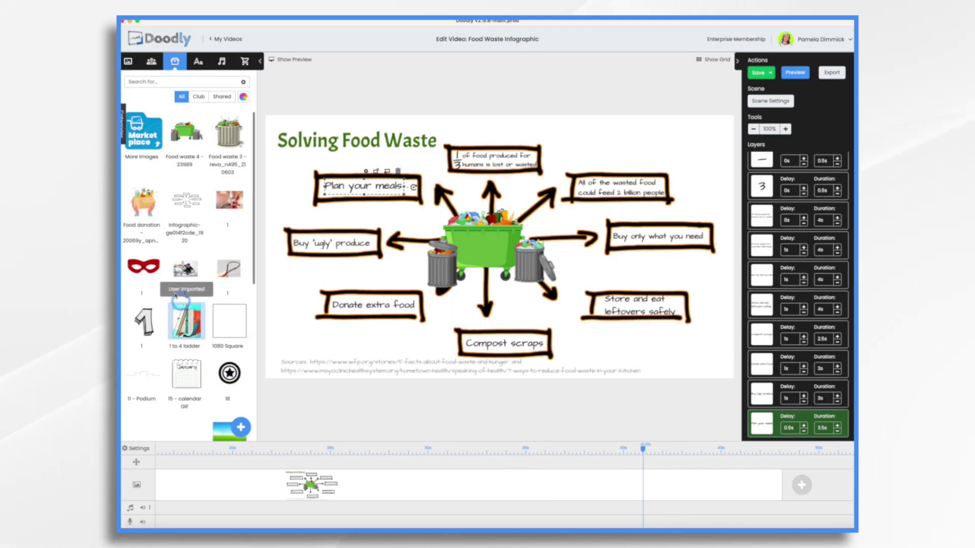
Place a shrunken Food donation picture beside Donate extra food and move its layer earlier
{"action": "left_click_drag", "start_coordinate": [140, 205], "coordinate": [346, 322]}
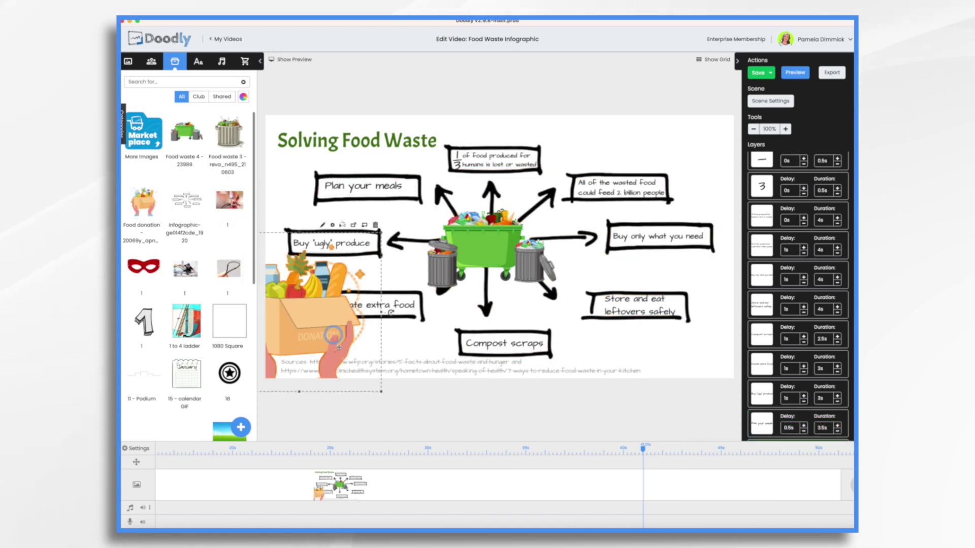
{"action": "left_click_drag", "start_coordinate": [425, 391], "coordinate": [394, 273]}
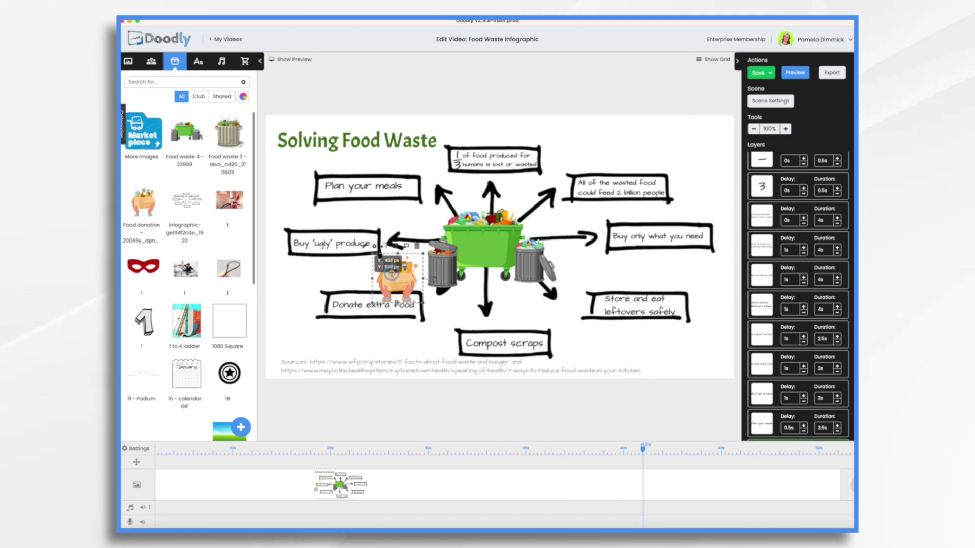
{"action": "left_click", "coordinate": [395, 336]}
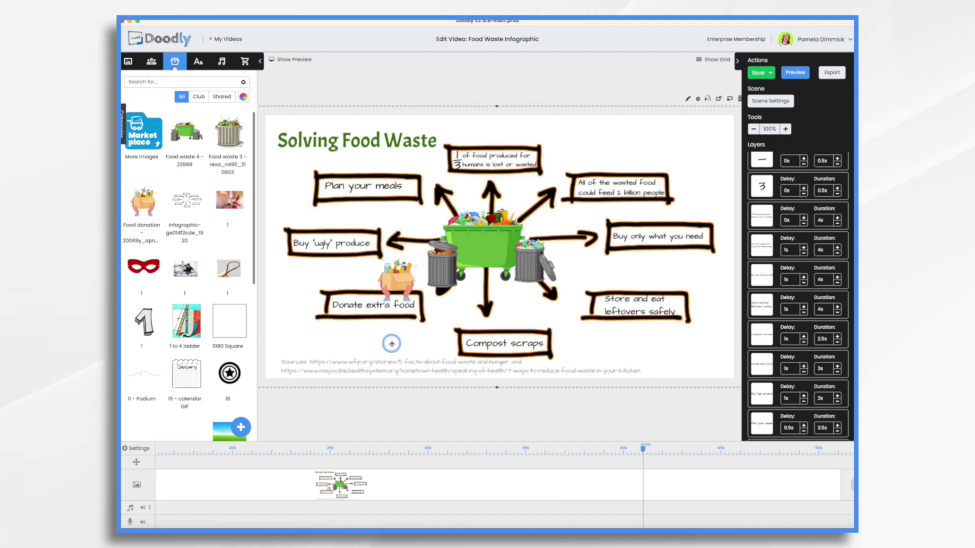
{"action": "scroll", "coordinate": [790, 378], "scroll_direction": "down", "scroll_amount": 1}
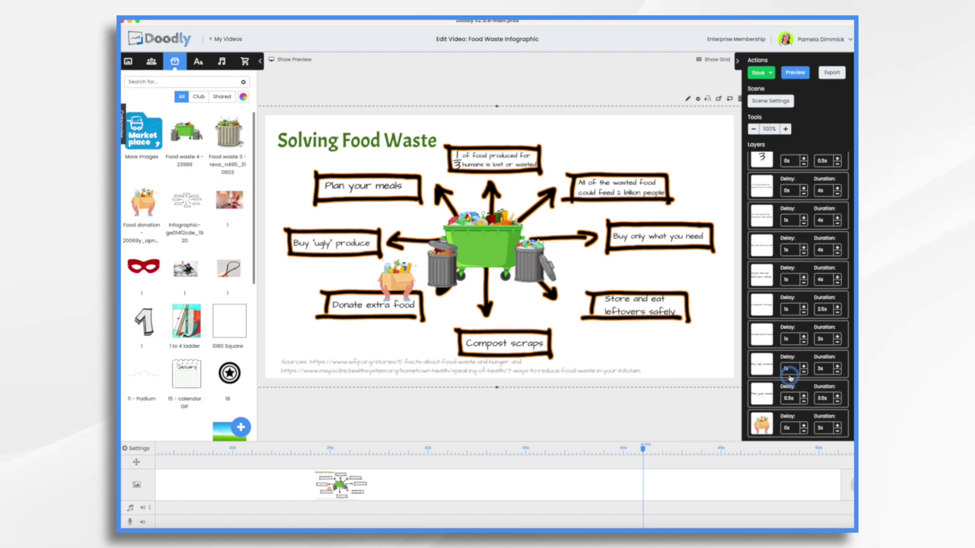
{"action": "left_click_drag", "start_coordinate": [769, 416], "coordinate": [769, 365]}
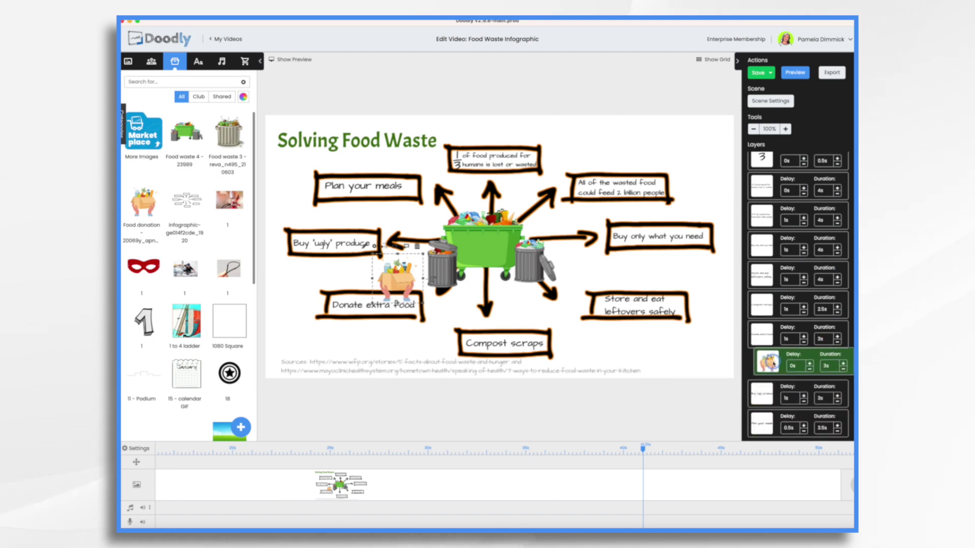
Make the food donation picture fade in with a 1s duration
{"action": "double_click", "coordinate": [397, 277]}
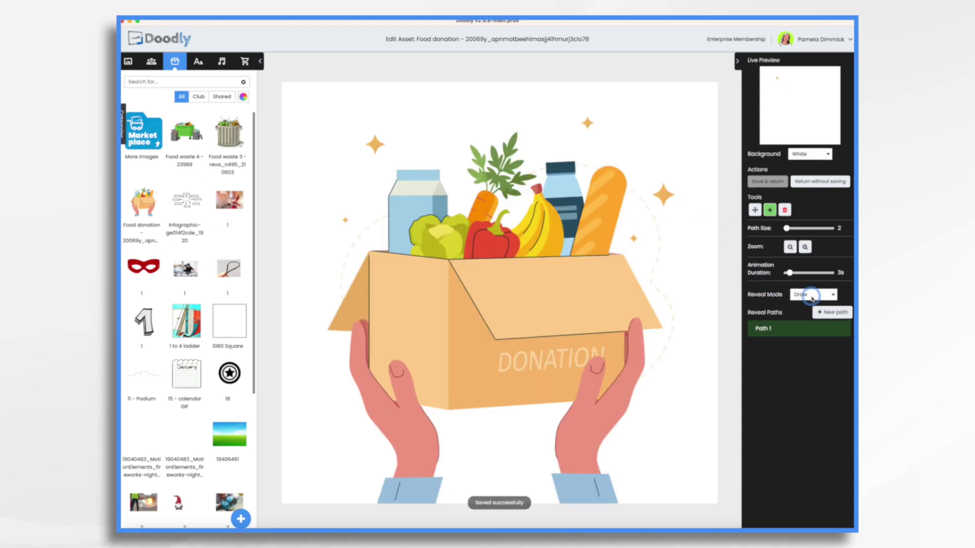
{"action": "left_click", "coordinate": [811, 296]}
{"action": "left_click", "coordinate": [808, 303]}
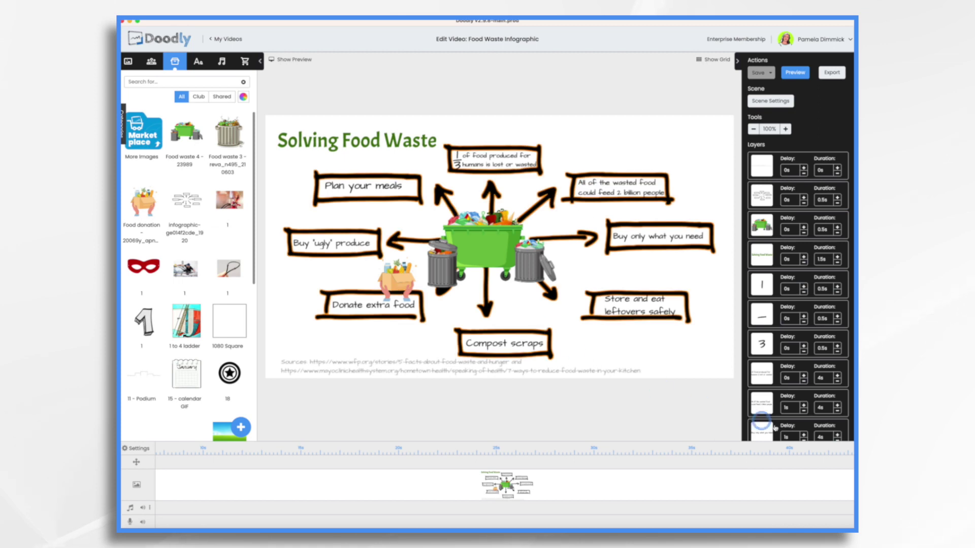
{"action": "scroll", "coordinate": [776, 387], "scroll_direction": "down", "scroll_amount": 4}
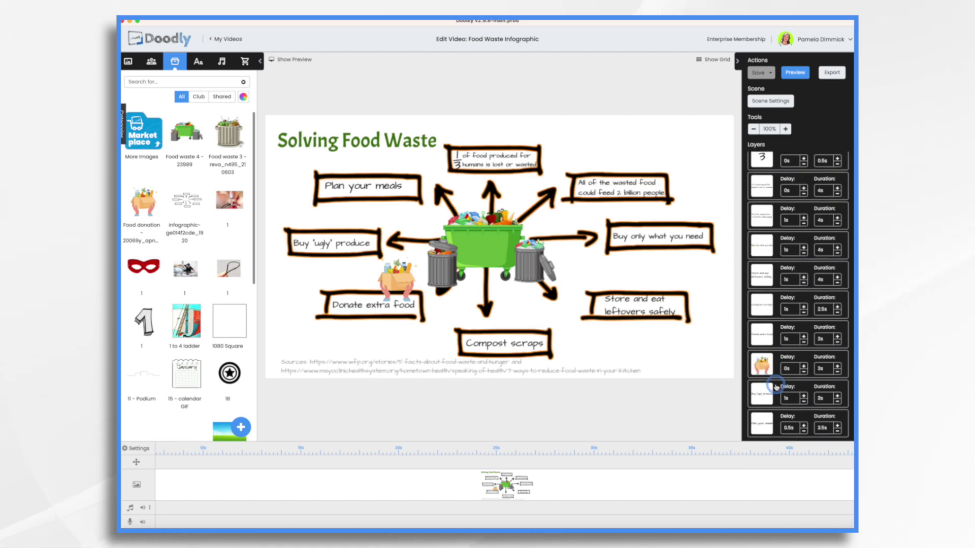
{"action": "left_click", "coordinate": [837, 373]}
{"action": "left_click", "coordinate": [838, 373]}
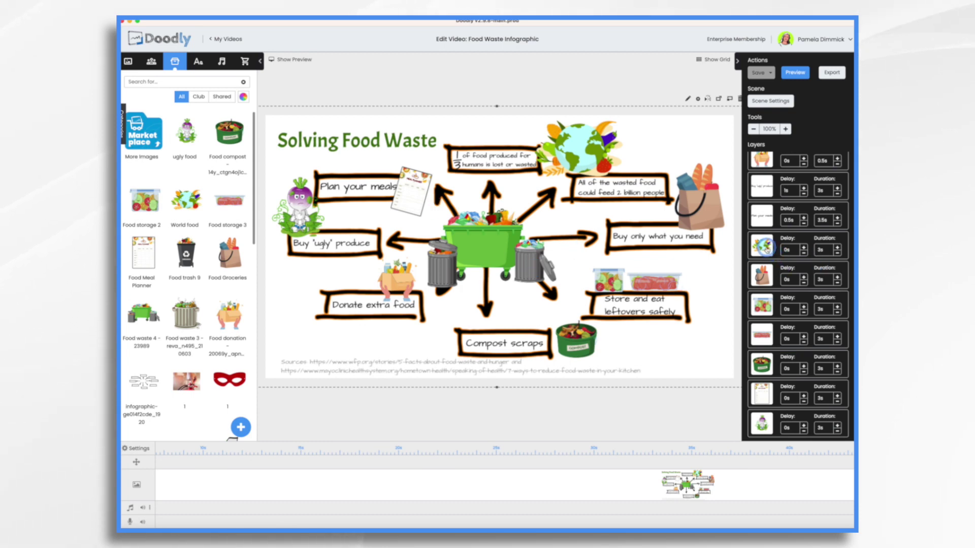
Select the globe, grocery bag, food storage, compost bowl, meal planner and turnip picture layers together
{"action": "scroll", "coordinate": [766, 250], "scroll_direction": "up", "scroll_amount": 2}
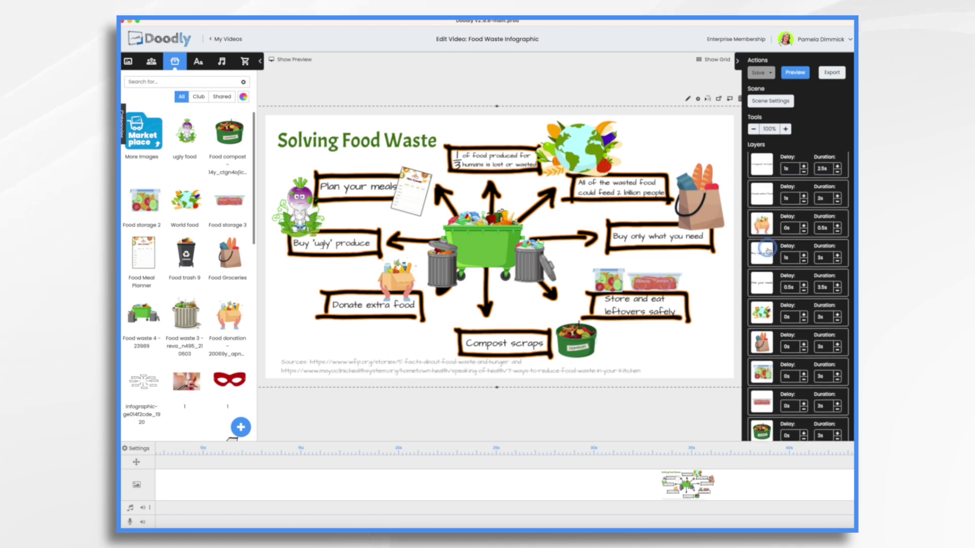
{"action": "left_click", "coordinate": [765, 313]}
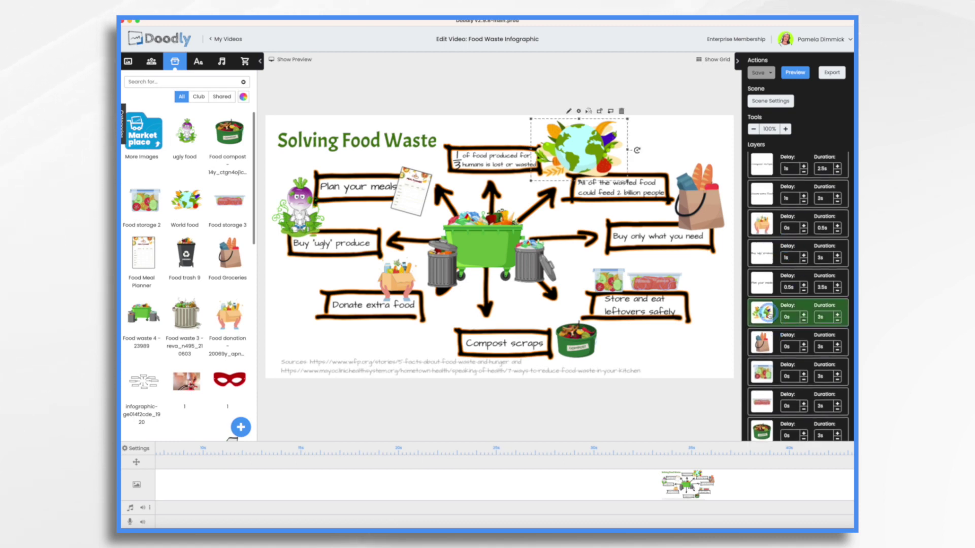
{"action": "left_click", "coordinate": [765, 347], "text": "shift"}
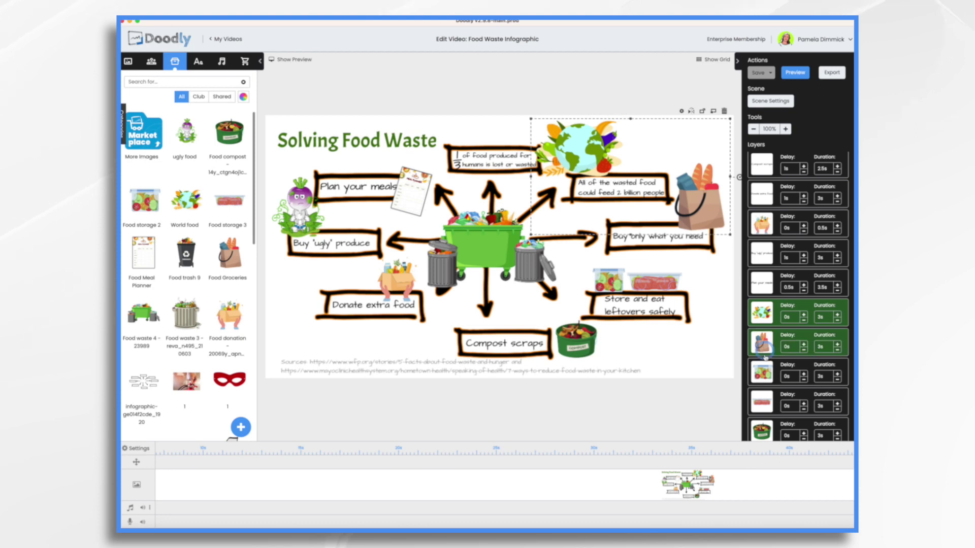
{"action": "left_click", "coordinate": [763, 373], "text": "shift"}
{"action": "left_click", "coordinate": [764, 402], "text": "shift"}
{"action": "scroll", "coordinate": [765, 406], "scroll_direction": "down", "scroll_amount": 2}
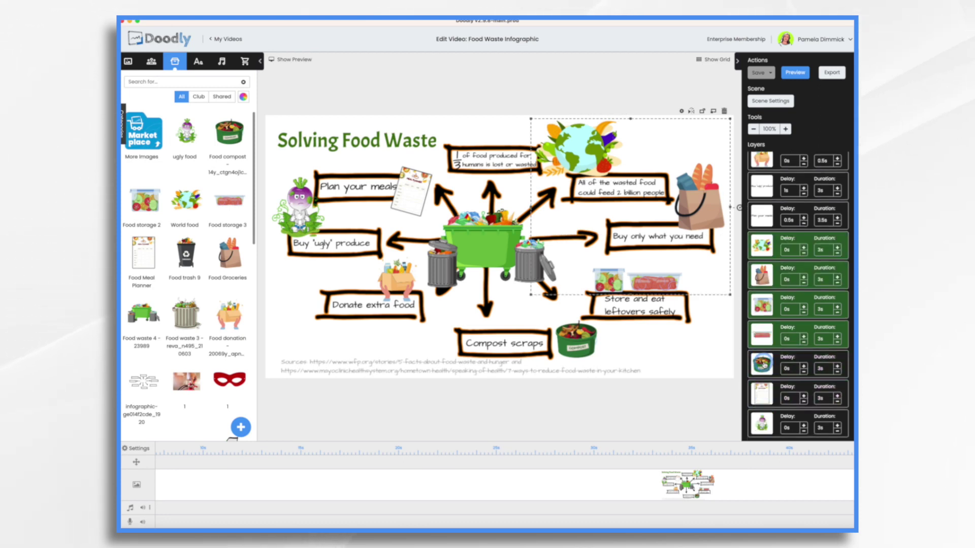
{"action": "left_click", "coordinate": [762, 373], "text": "shift"}
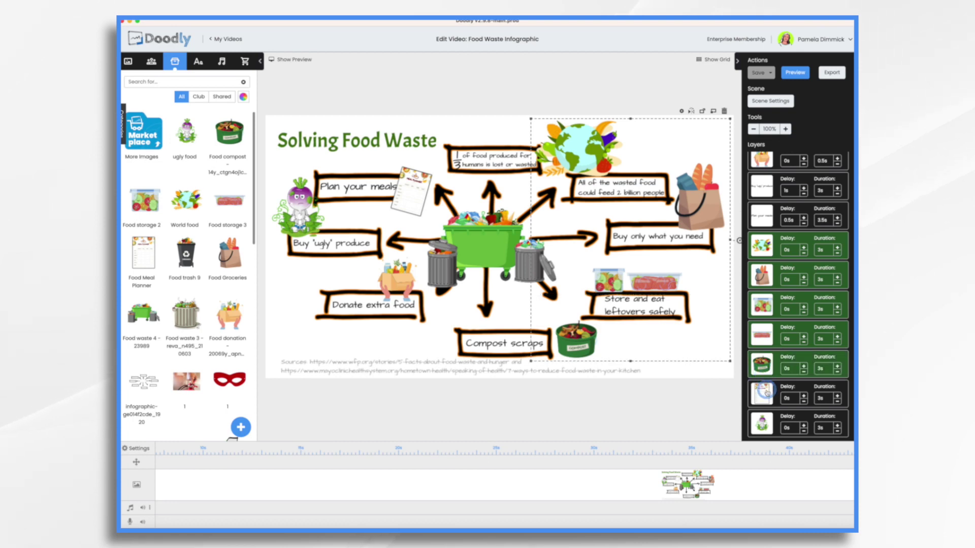
{"action": "left_click", "coordinate": [765, 395], "text": "shift"}
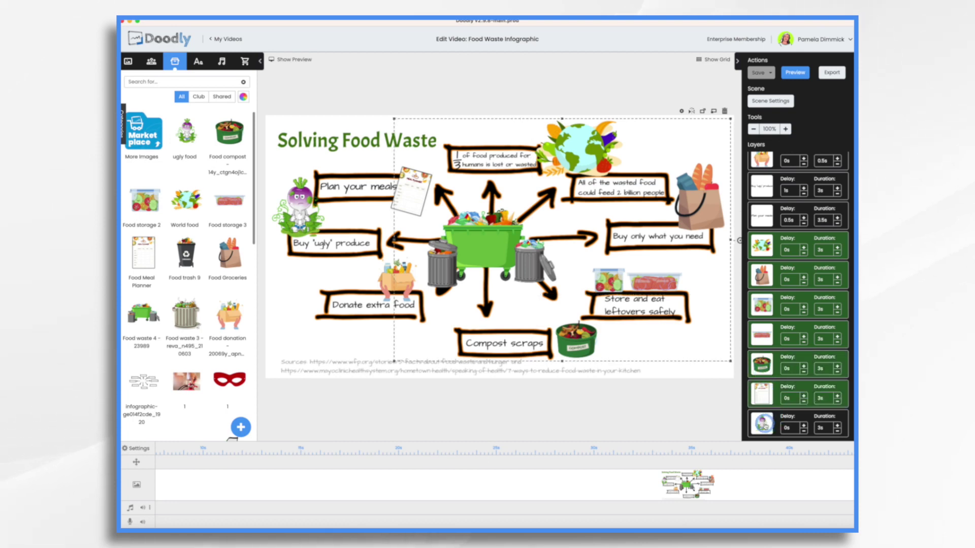
{"action": "left_click", "coordinate": [762, 426], "text": "shift"}
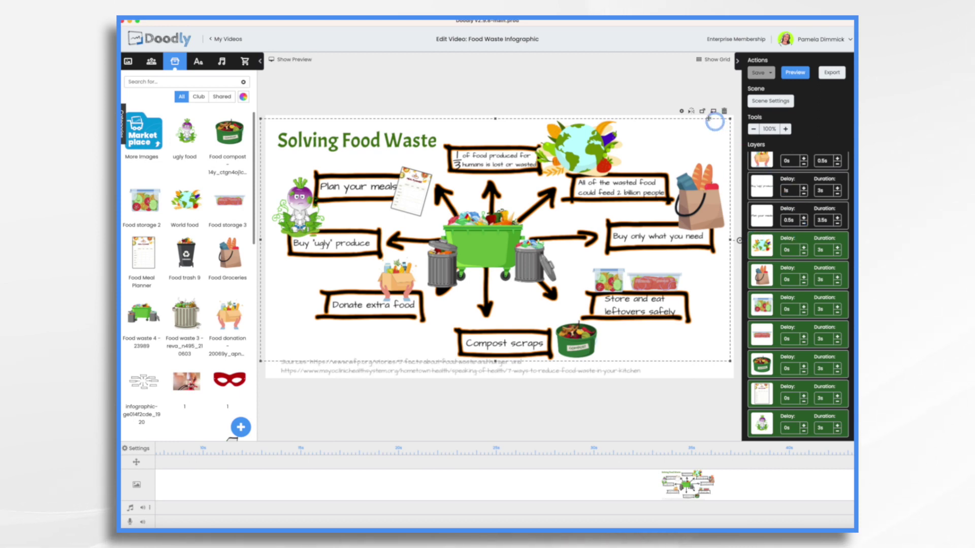
Give all selected pictures a Draw entry with 0s delay and 0.5s duration
{"action": "left_click", "coordinate": [682, 111]}
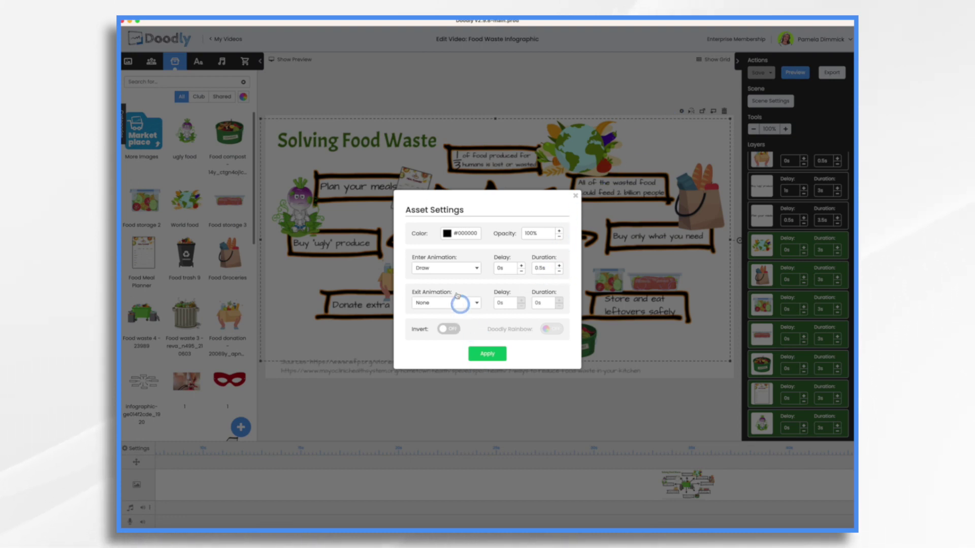
{"action": "left_click", "coordinate": [456, 268]}
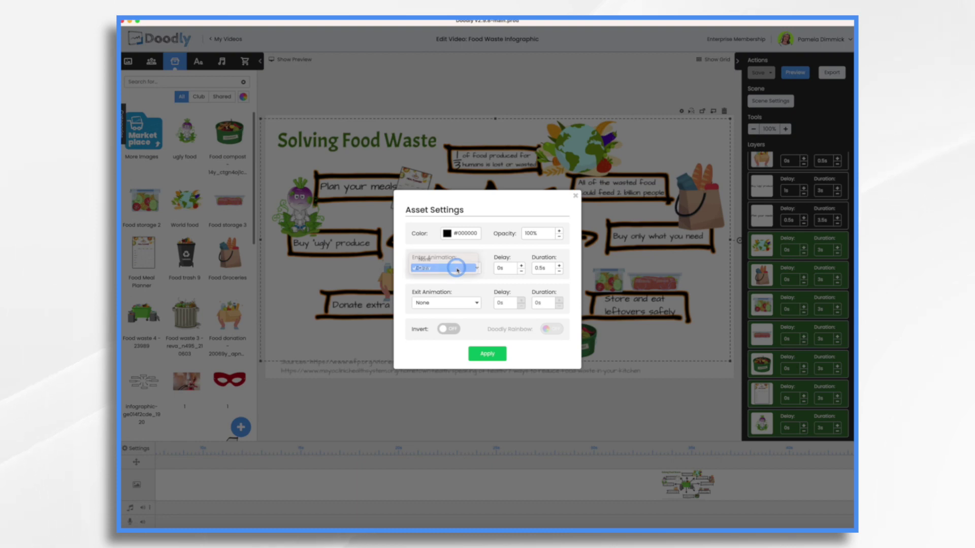
{"action": "left_click", "coordinate": [457, 268]}
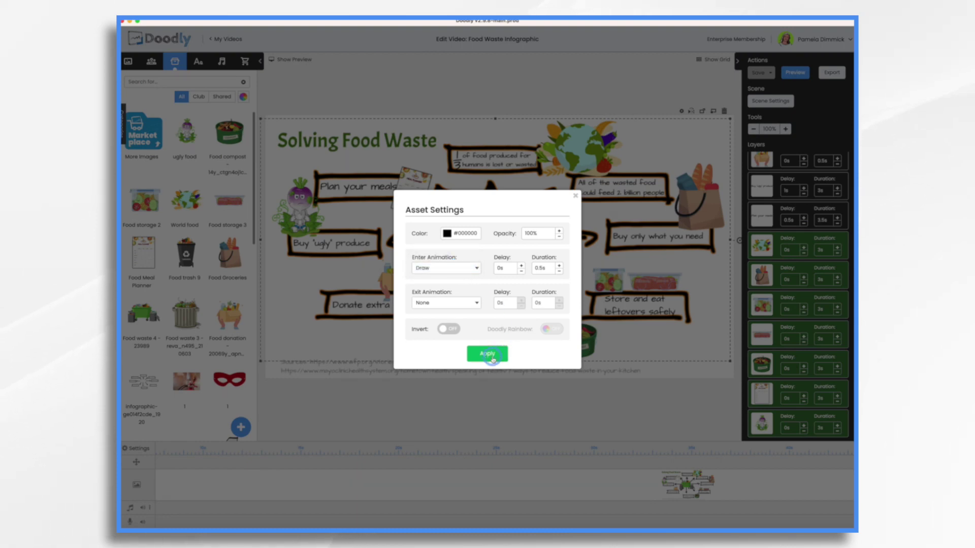
{"action": "left_click", "coordinate": [489, 354]}
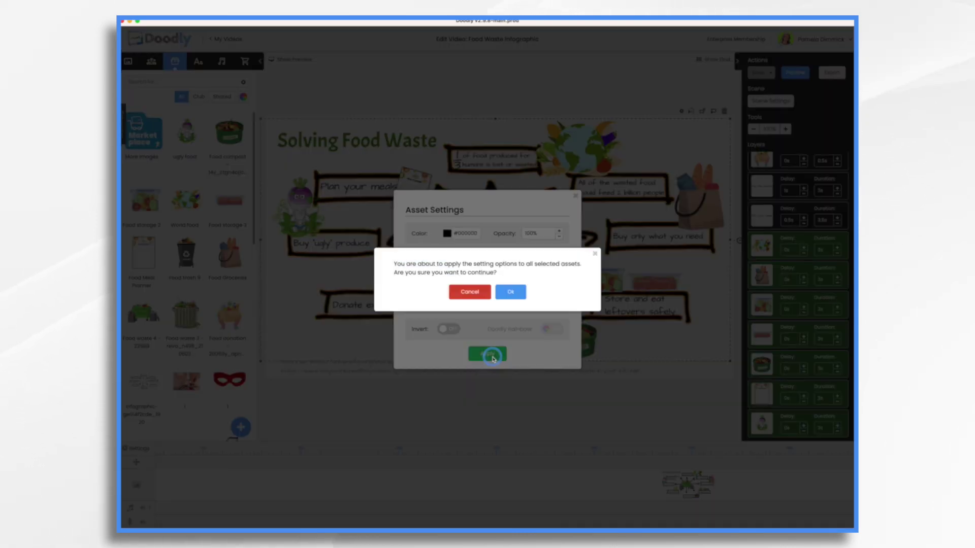
{"action": "left_click", "coordinate": [511, 292]}
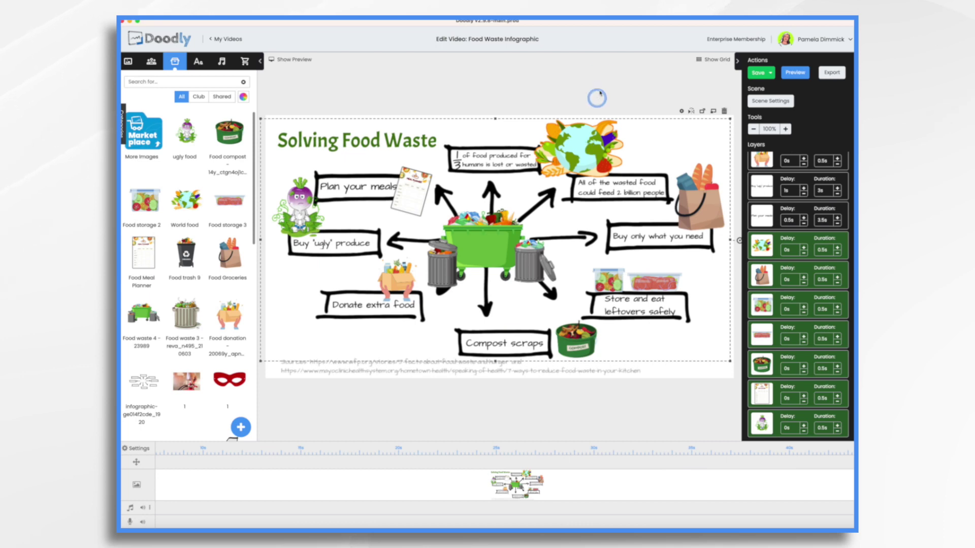
Select only the globe picture, set its Reveal Mode to Fade, and save back to the scene
{"action": "left_click", "coordinate": [636, 90]}
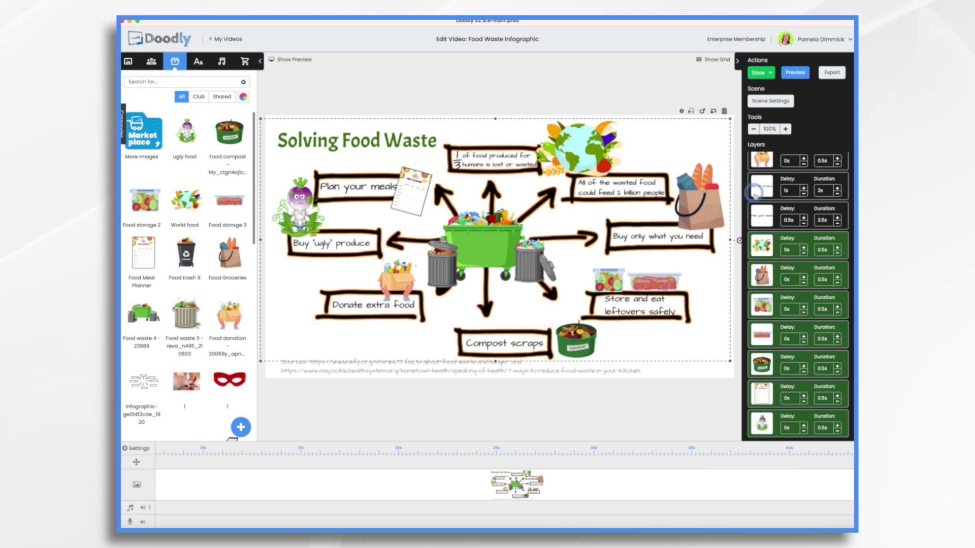
{"action": "left_click", "coordinate": [576, 148]}
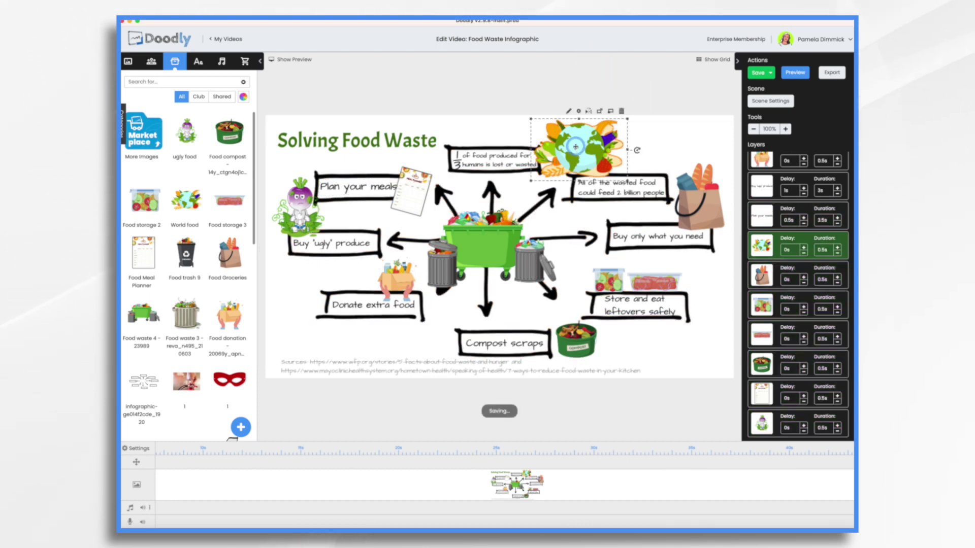
{"action": "left_click", "coordinate": [570, 110]}
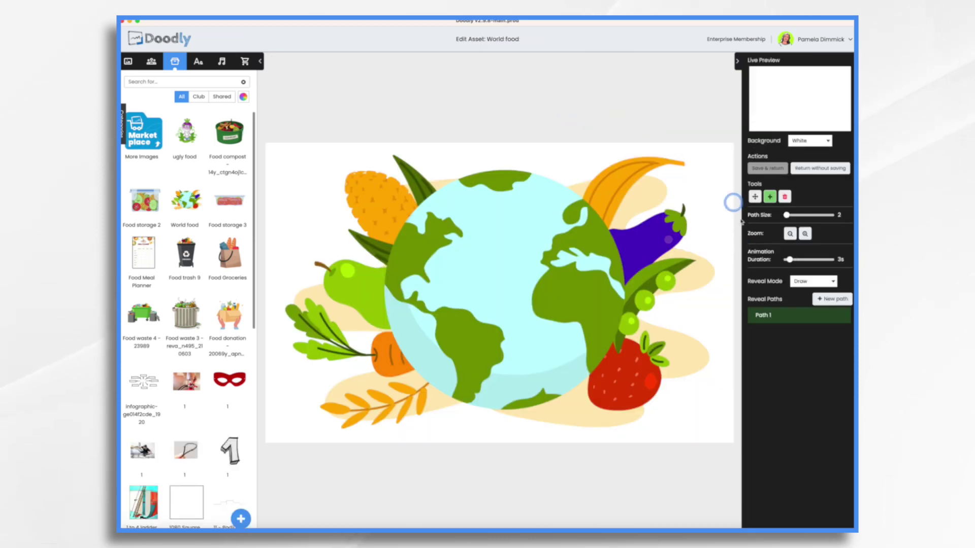
{"action": "left_click", "coordinate": [807, 281]}
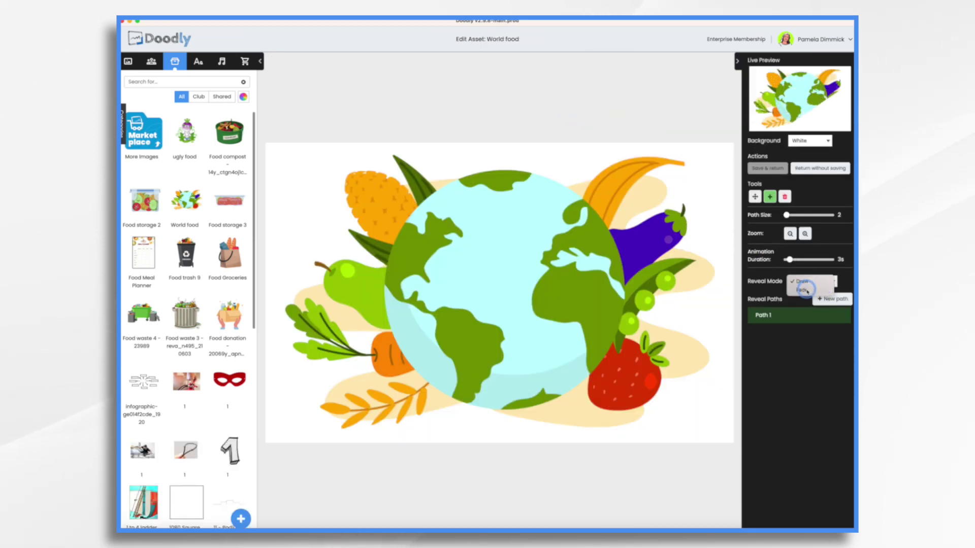
{"action": "left_click", "coordinate": [803, 290]}
{"action": "left_click", "coordinate": [773, 171]}
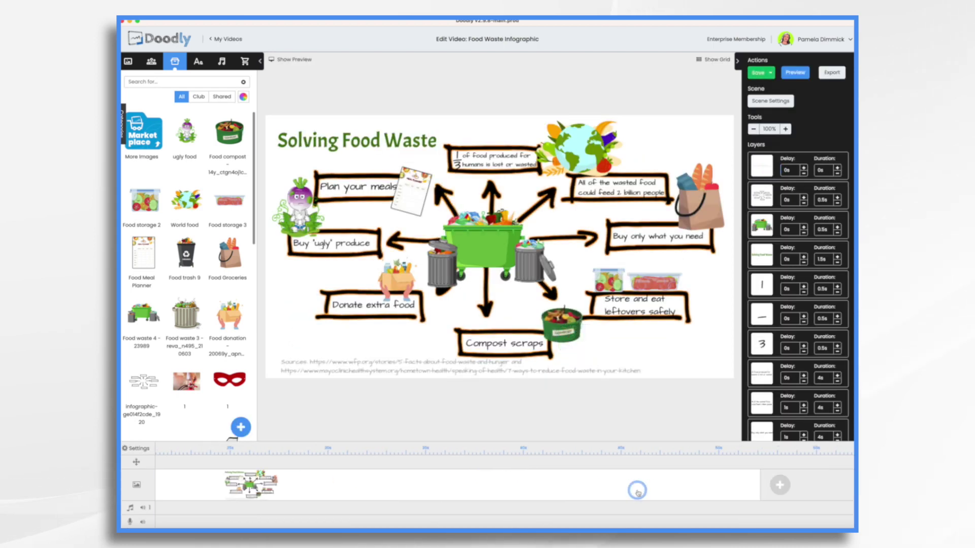
Start a new blank scene holding the Food Meal Planner, enlarged to the full scene height
{"action": "left_click", "coordinate": [781, 488]}
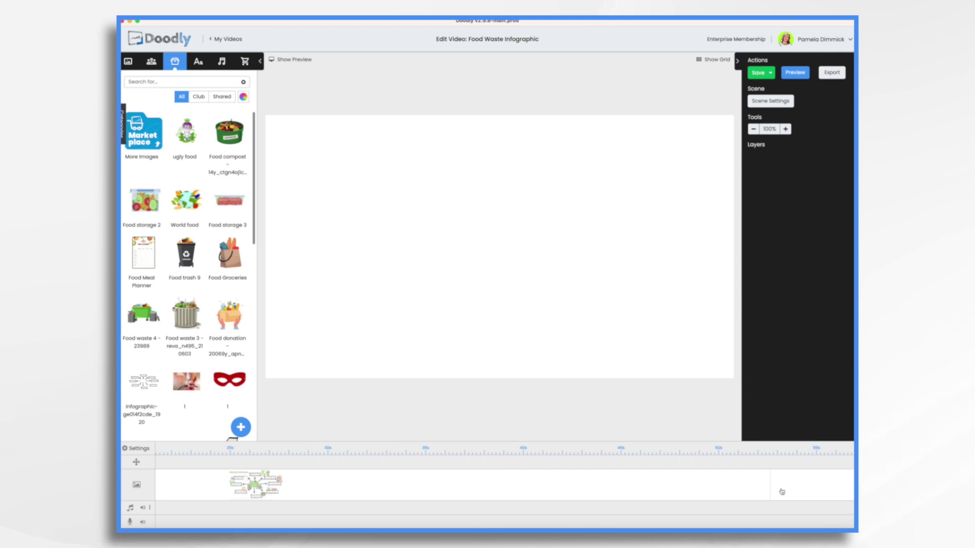
{"action": "left_click_drag", "start_coordinate": [144, 252], "coordinate": [379, 244]}
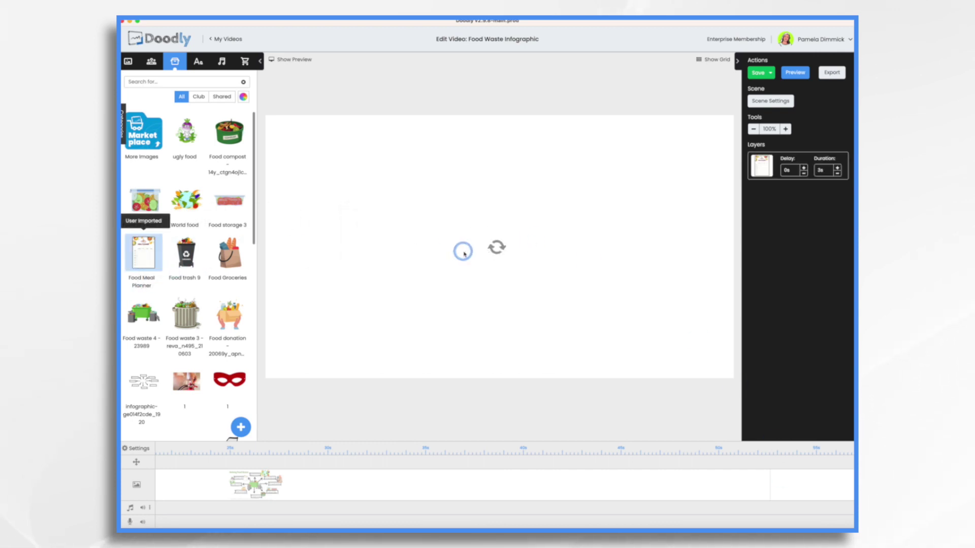
{"action": "mouse_move", "coordinate": [447, 179]}
{"action": "left_mouse_down"}
{"action": "mouse_move", "coordinate": [509, 137]}
{"action": "mouse_move", "coordinate": [458, 171]}
{"action": "left_mouse_up"}
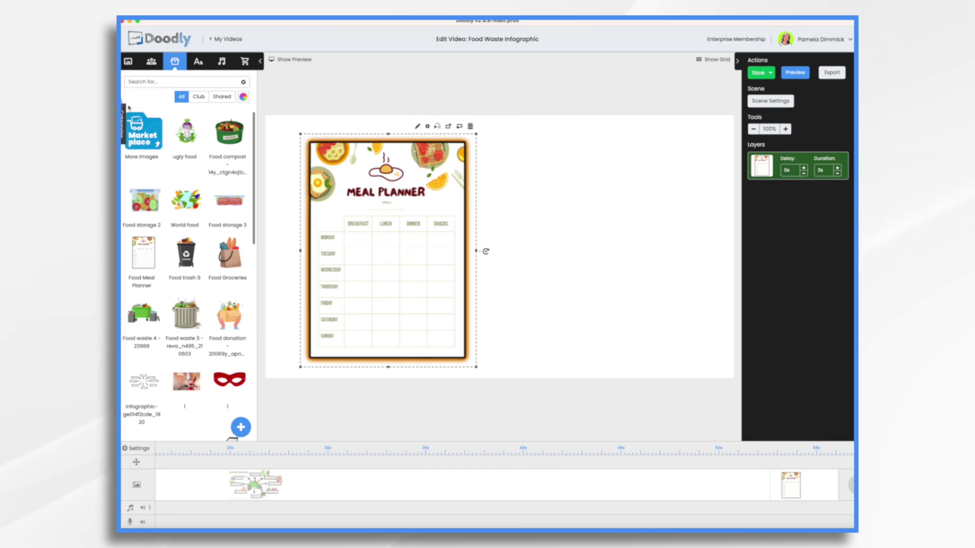
Add the Acme-Regular heading 'Enroll in our free 2-week meal planning course now!' and position a shrunken down arrow
{"action": "left_click", "coordinate": [199, 63]}
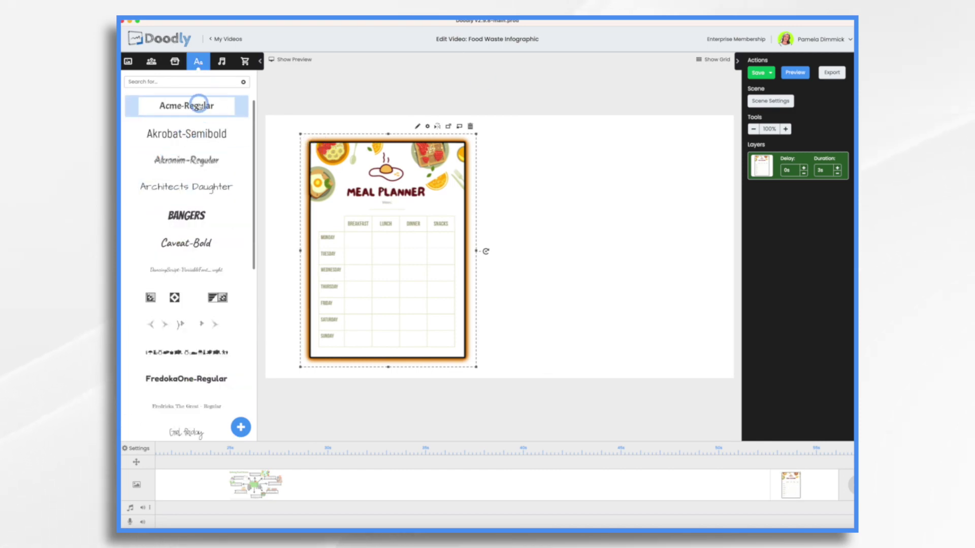
{"action": "left_click_drag", "start_coordinate": [196, 105], "coordinate": [588, 178]}
{"action": "double_click", "coordinate": [592, 185]}
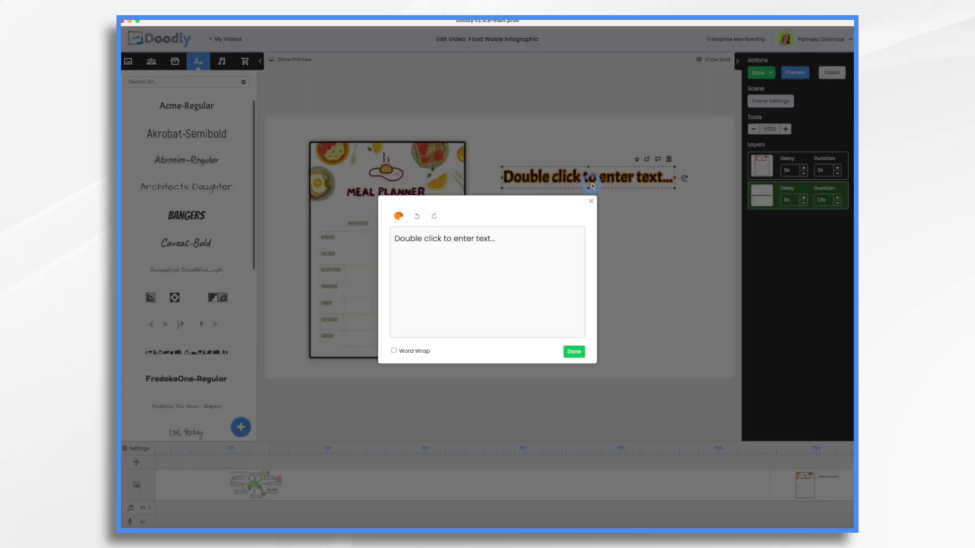
{"action": "triple_click", "coordinate": [509, 247]}
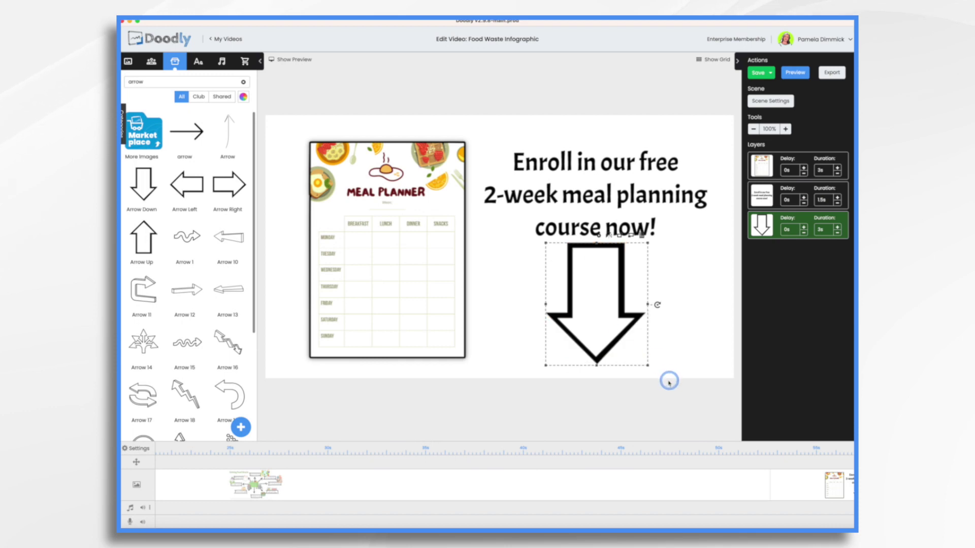
{"action": "left_click_drag", "start_coordinate": [647, 365], "coordinate": [642, 350]}
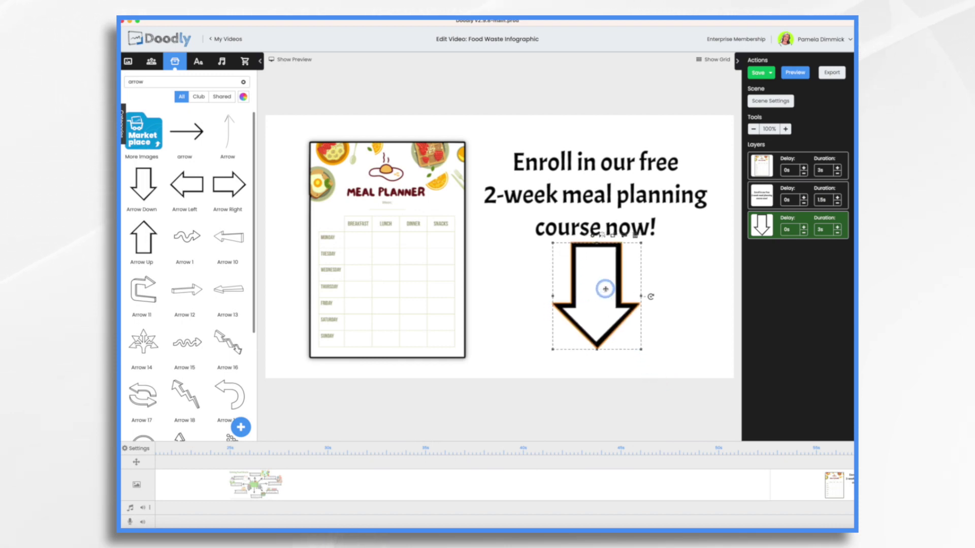
{"action": "left_click_drag", "start_coordinate": [605, 289], "coordinate": [606, 291]}
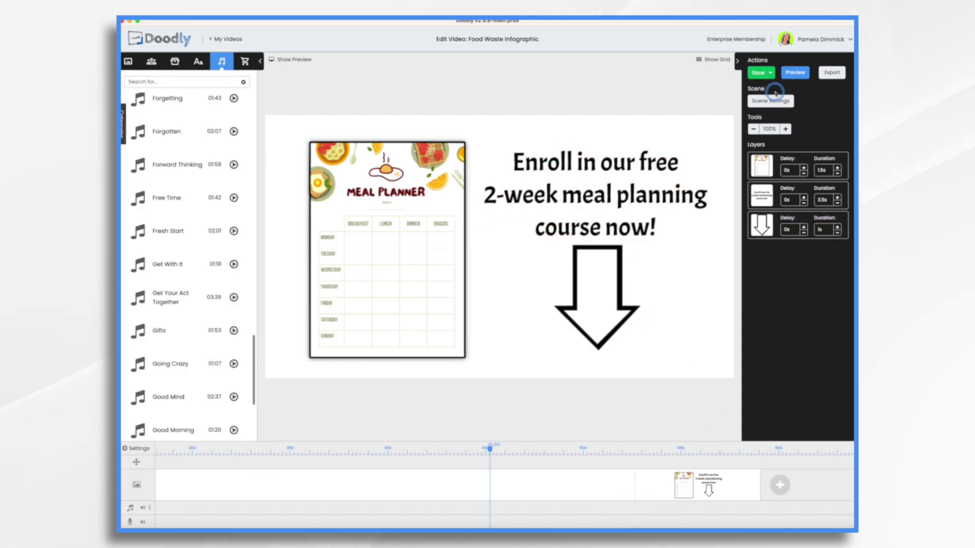
Apply the Enroll scene's settings, then set the Solving Food Waste scene's extra time to 2s
{"action": "left_click", "coordinate": [773, 101]}
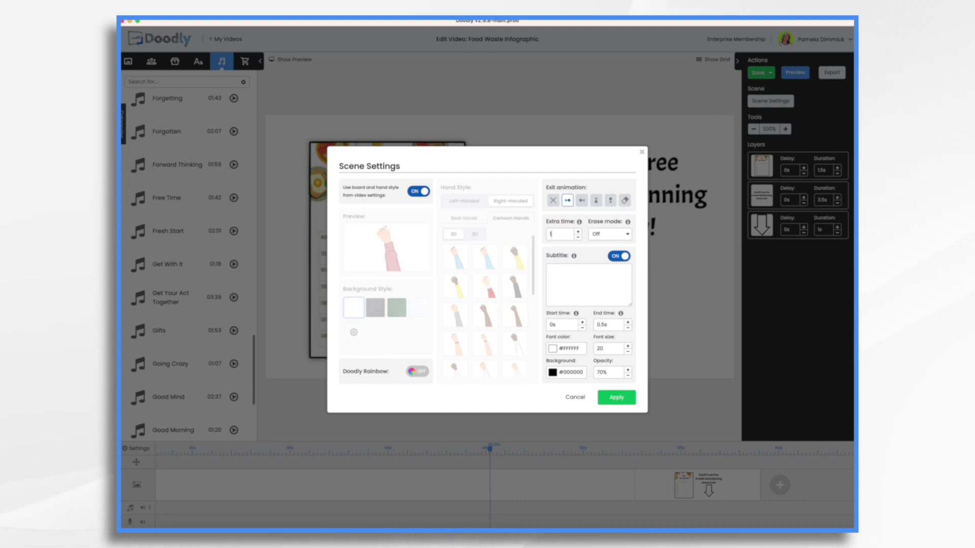
{"action": "left_click", "coordinate": [617, 398]}
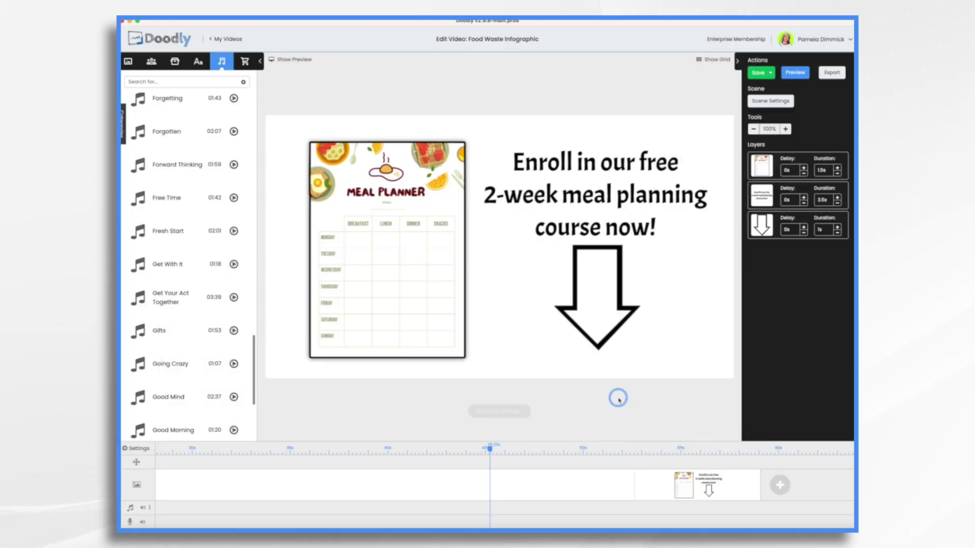
{"action": "left_click", "coordinate": [555, 489]}
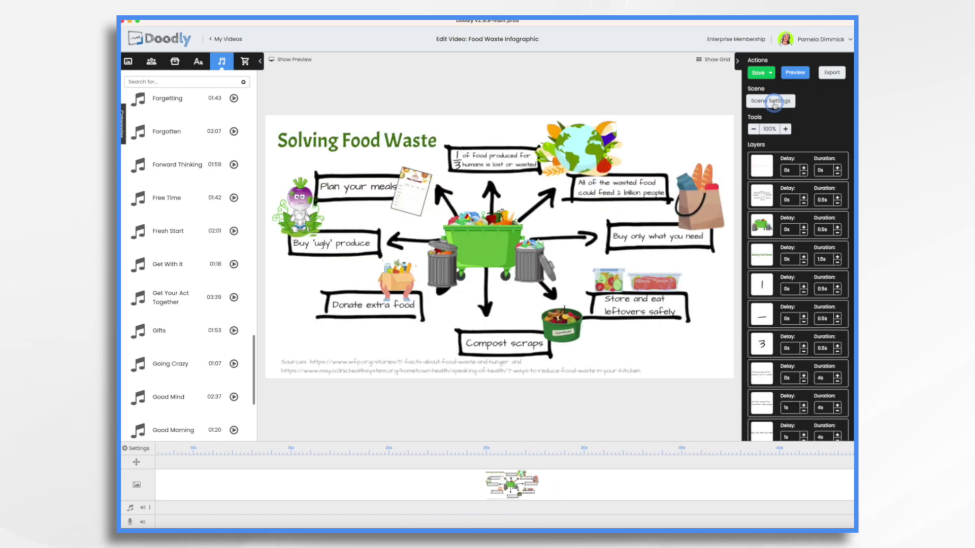
{"action": "left_click", "coordinate": [772, 101]}
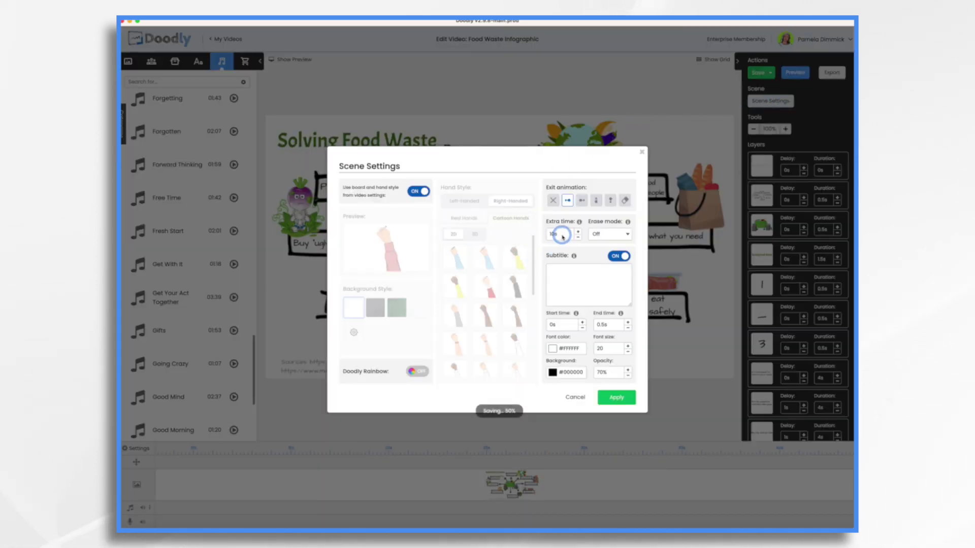
{"action": "double_click", "coordinate": [561, 236]}
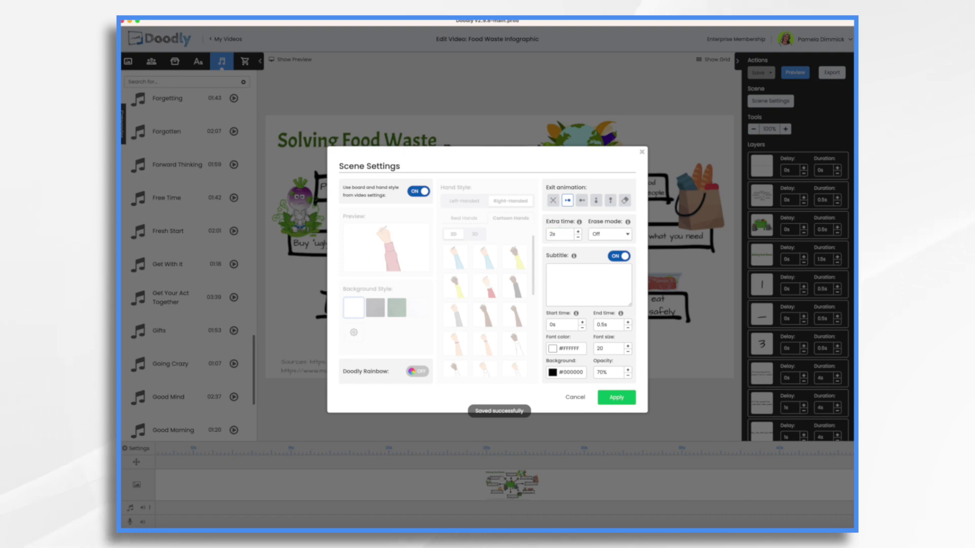
{"action": "left_click", "coordinate": [628, 399]}
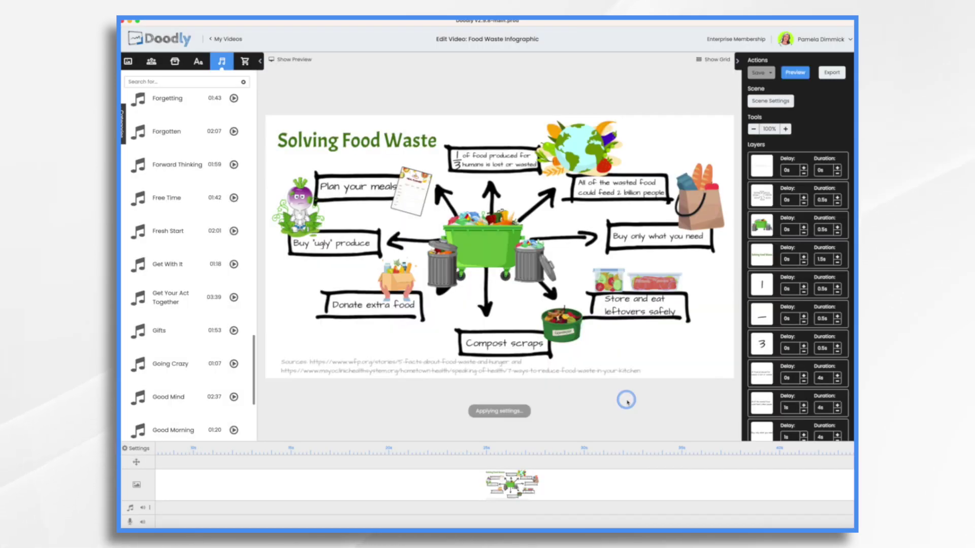
Move the globe image to a new drawing-order position, then select the compost bin and turnip images
{"action": "scroll", "coordinate": [765, 329], "scroll_direction": "down", "scroll_amount": 5}
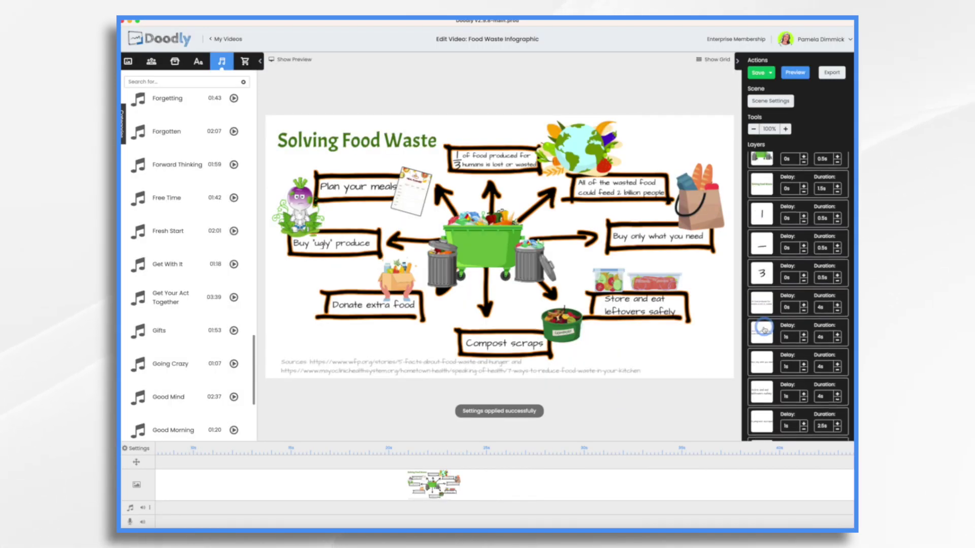
{"action": "left_click", "coordinate": [589, 152]}
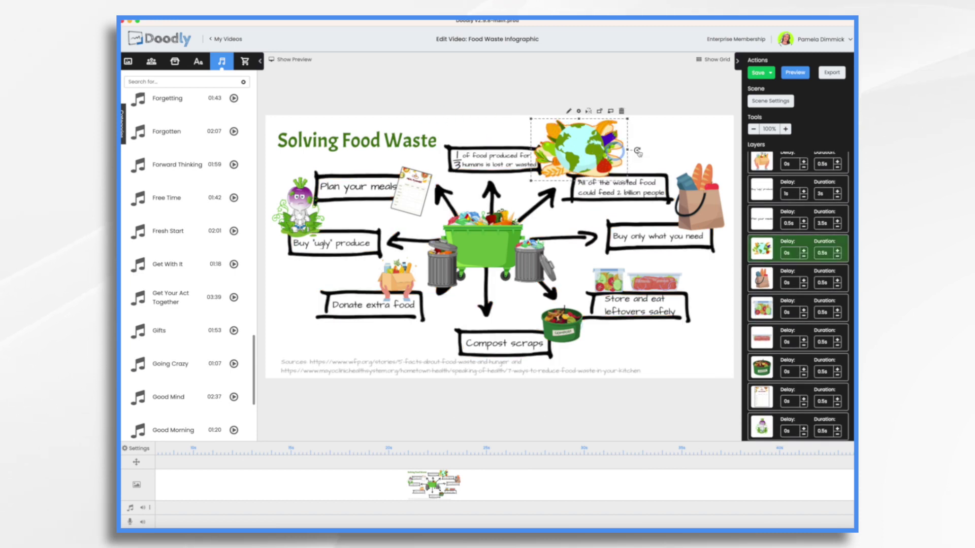
{"action": "mouse_move", "coordinate": [763, 248]}
{"action": "left_mouse_down"}
{"action": "mouse_move", "coordinate": [770, 219]}
{"action": "mouse_move", "coordinate": [771, 252]}
{"action": "left_mouse_up"}
{"action": "scroll", "coordinate": [771, 305], "scroll_direction": "down", "scroll_amount": 5}
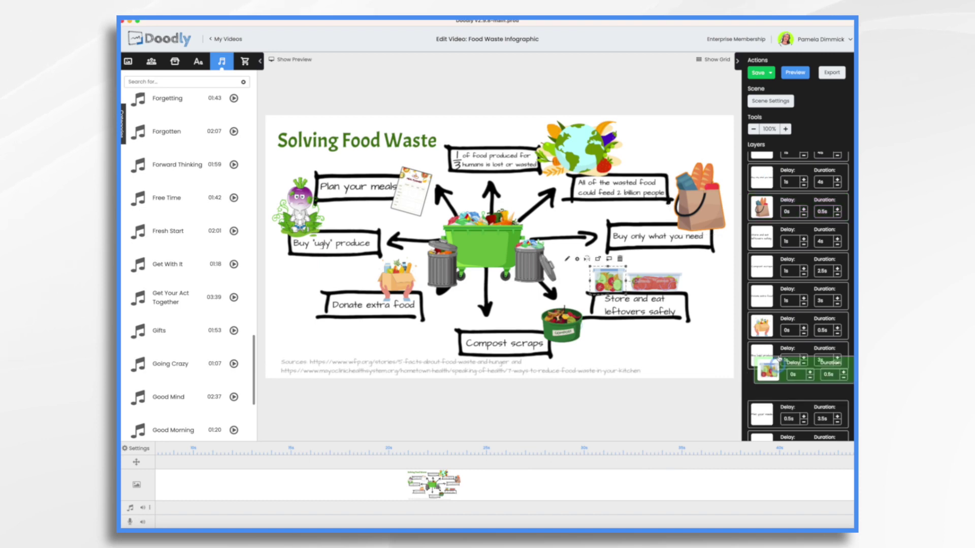
{"action": "left_click", "coordinate": [762, 267]}
{"action": "scroll", "coordinate": [788, 411], "scroll_direction": "up", "scroll_amount": 2}
{"action": "left_click", "coordinate": [788, 366]}
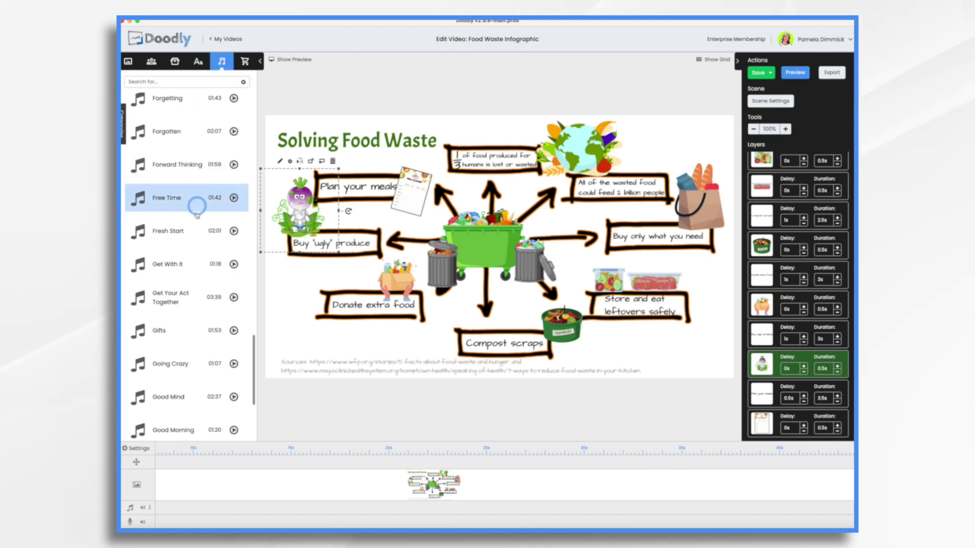
Drop the Good Morning track onto the timeline's audio track and shift its start point
{"action": "scroll", "coordinate": [194, 239], "scroll_direction": "down", "scroll_amount": 3}
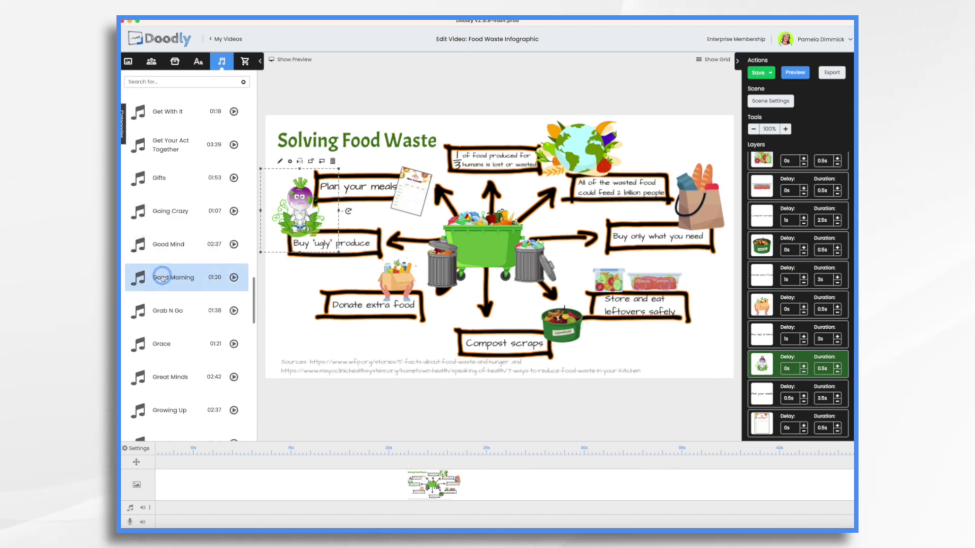
{"action": "left_click_drag", "start_coordinate": [161, 278], "coordinate": [320, 504]}
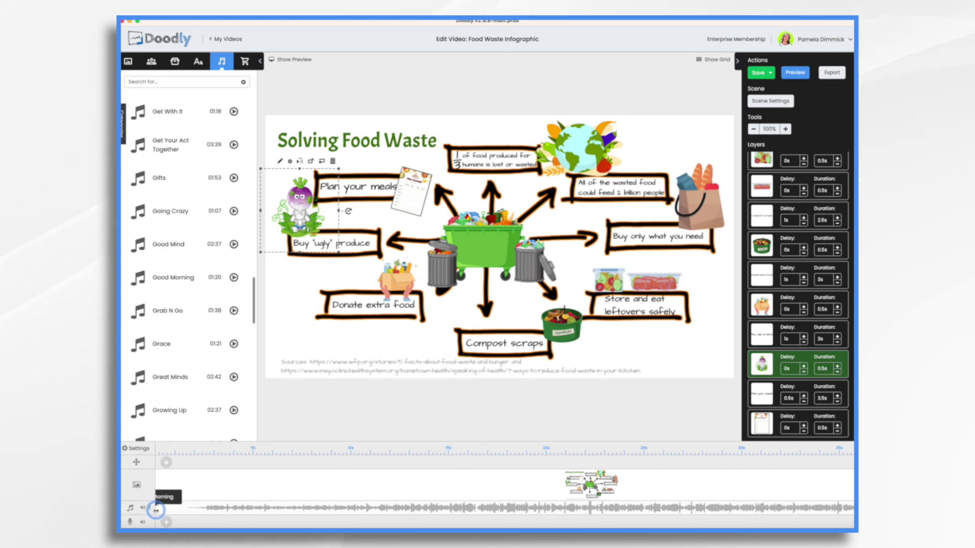
{"action": "left_click_drag", "start_coordinate": [169, 509], "coordinate": [239, 509]}
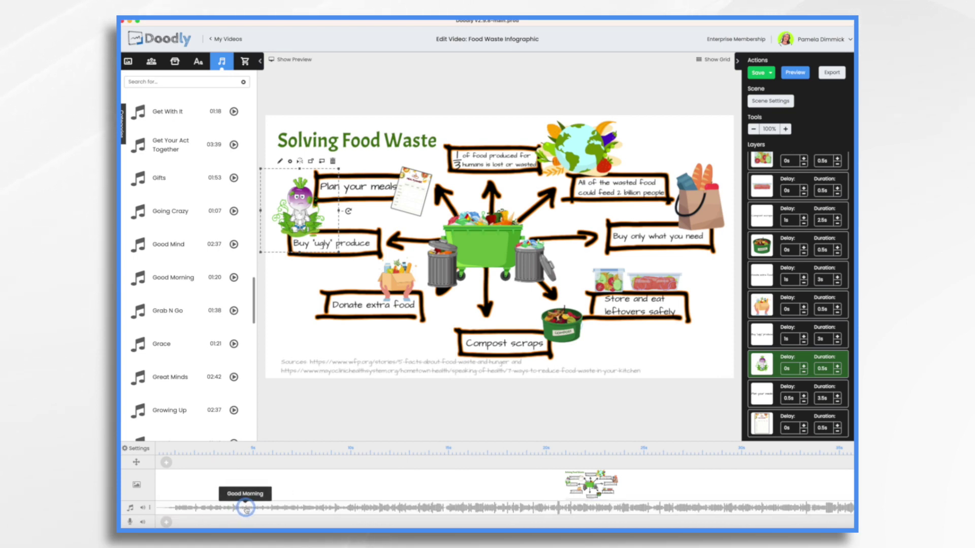
Trim the Good Morning music so it ends with the last scene
{"action": "scroll", "coordinate": [247, 509], "scroll_direction": "right", "scroll_amount": 10}
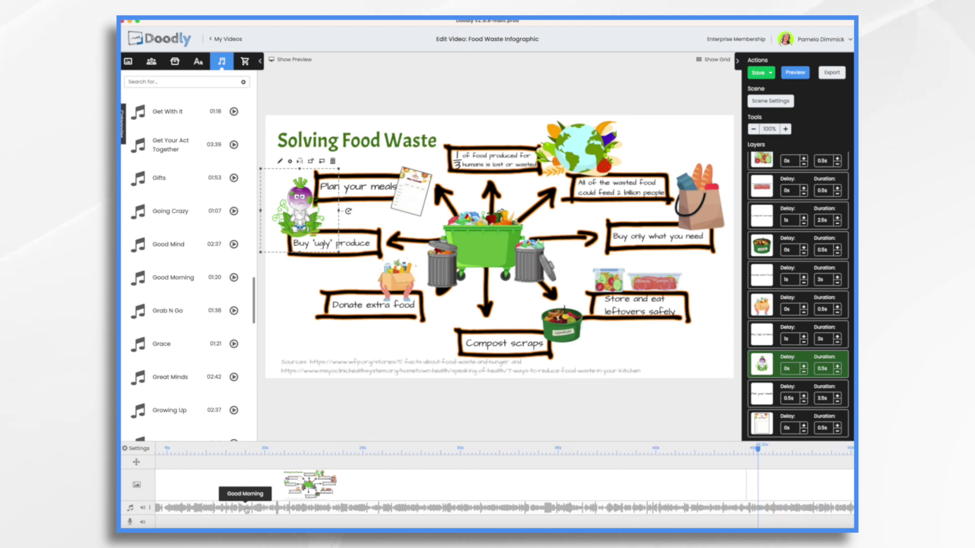
{"action": "scroll", "coordinate": [247, 509], "scroll_direction": "right", "scroll_amount": 3}
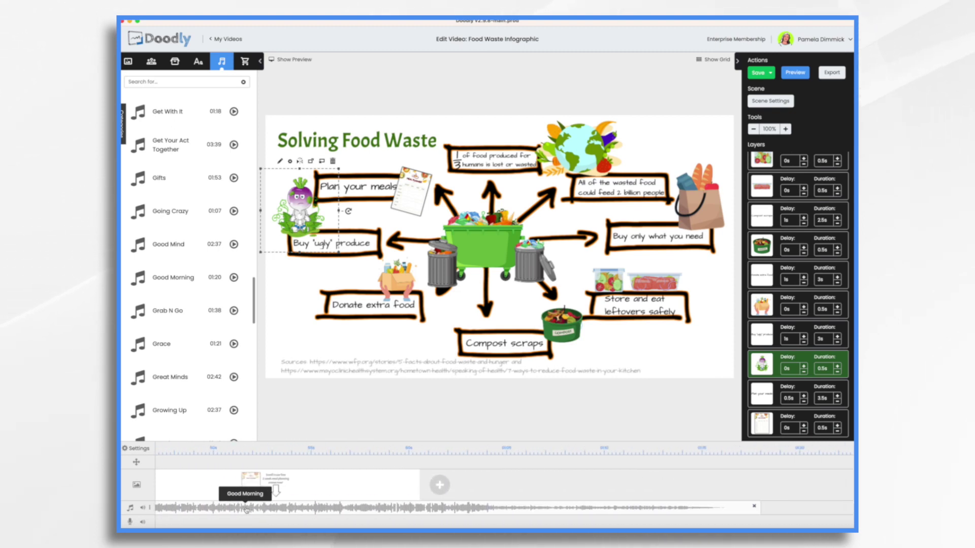
{"action": "mouse_move", "coordinate": [693, 506]}
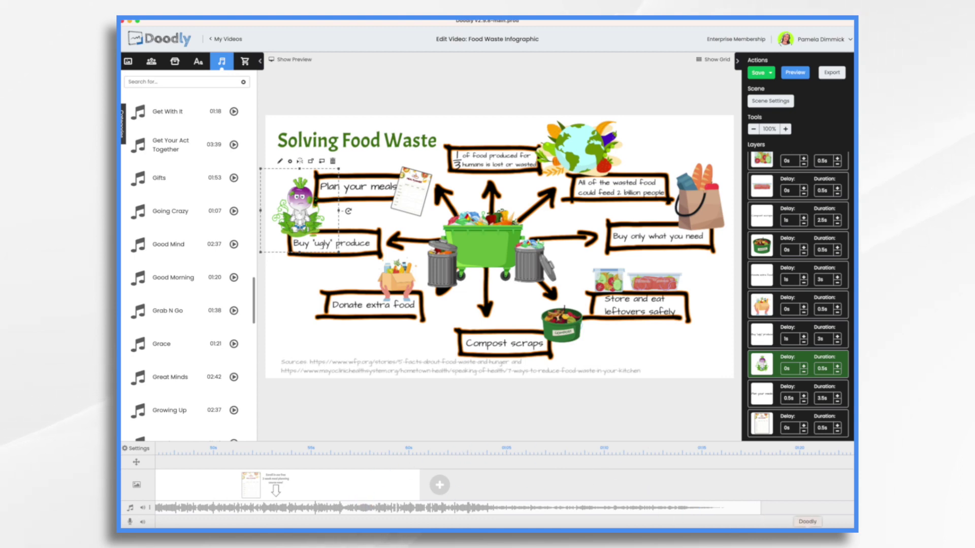
{"action": "mouse_move", "coordinate": [761, 512]}
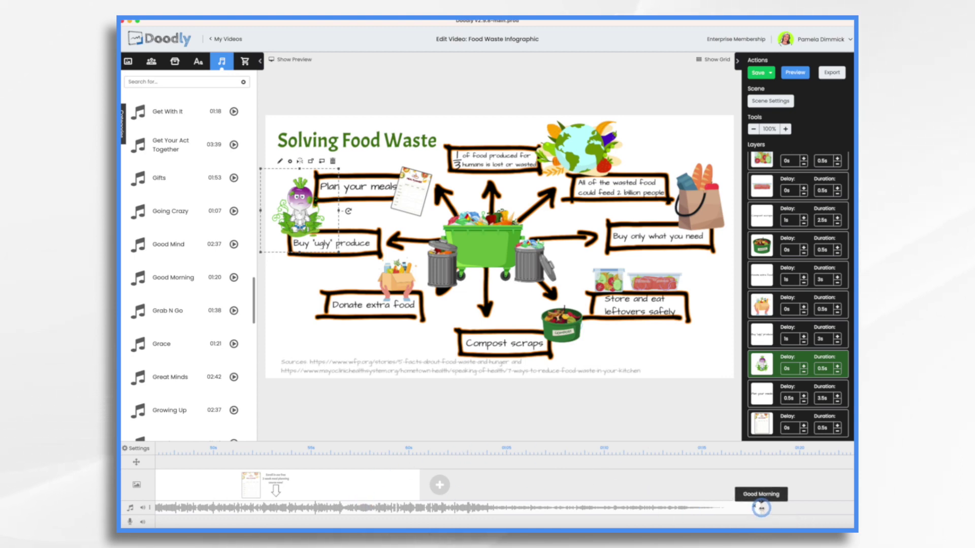
{"action": "left_click_drag", "start_coordinate": [761, 508], "coordinate": [403, 518]}
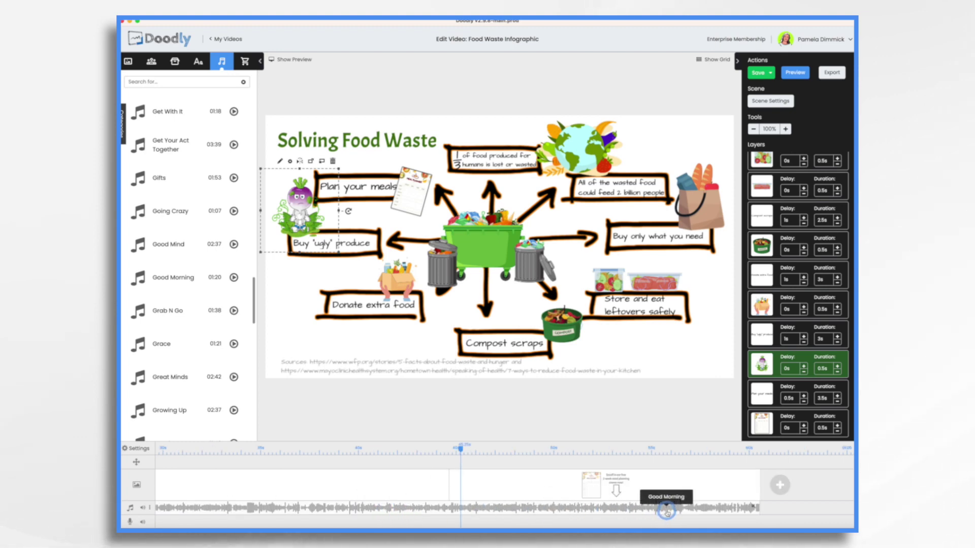
Add a Fade Out to the music clip and lengthen the fade
{"action": "right_click", "coordinate": [667, 512]}
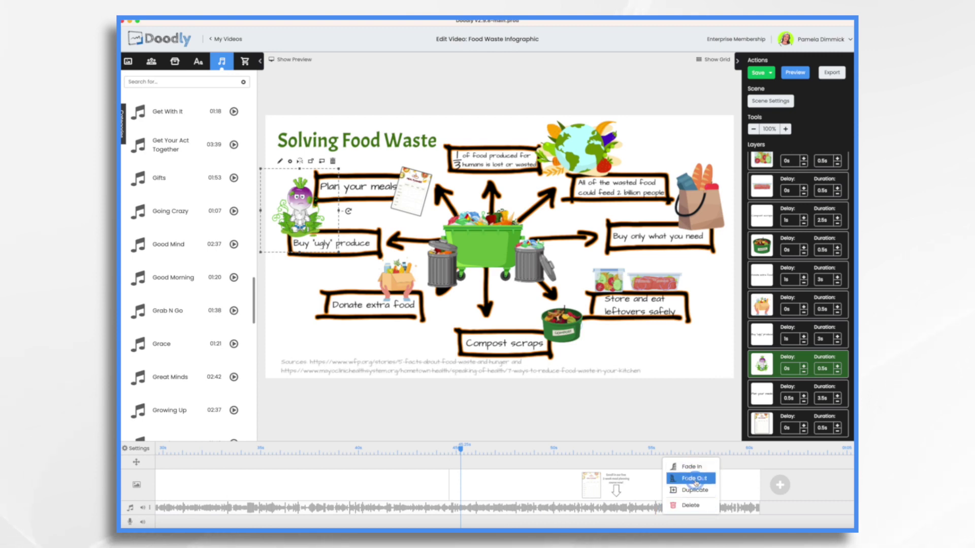
{"action": "left_click", "coordinate": [695, 479]}
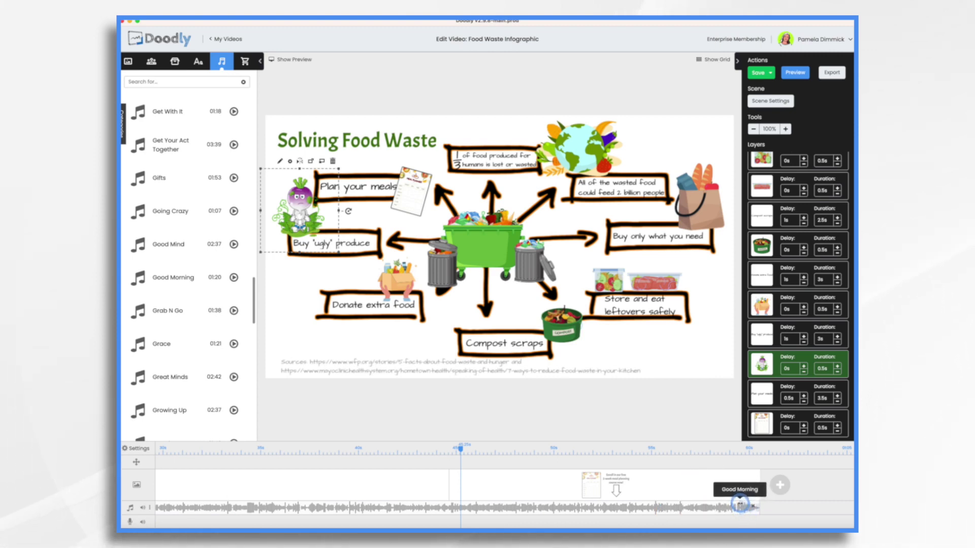
{"action": "left_click_drag", "start_coordinate": [738, 505], "coordinate": [670, 499]}
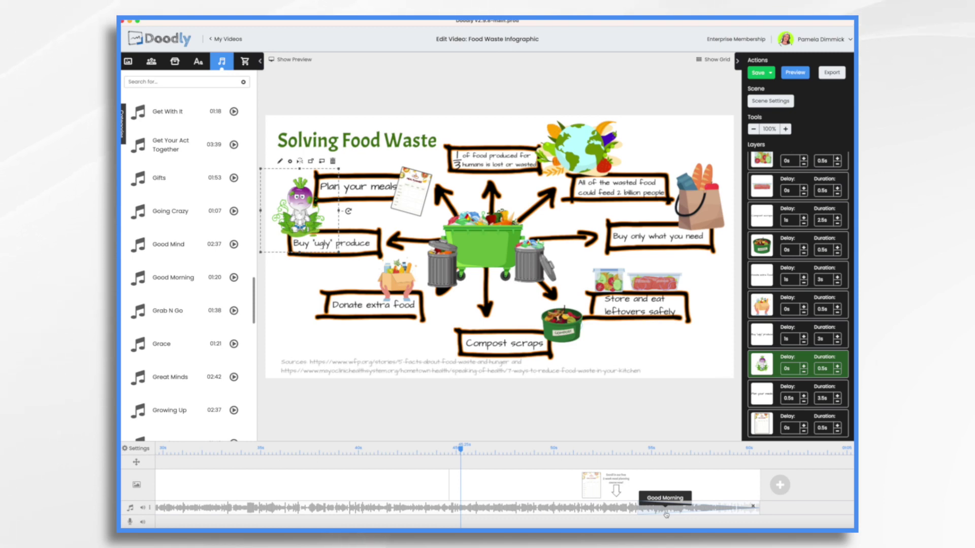
{"action": "left_click", "coordinate": [679, 496]}
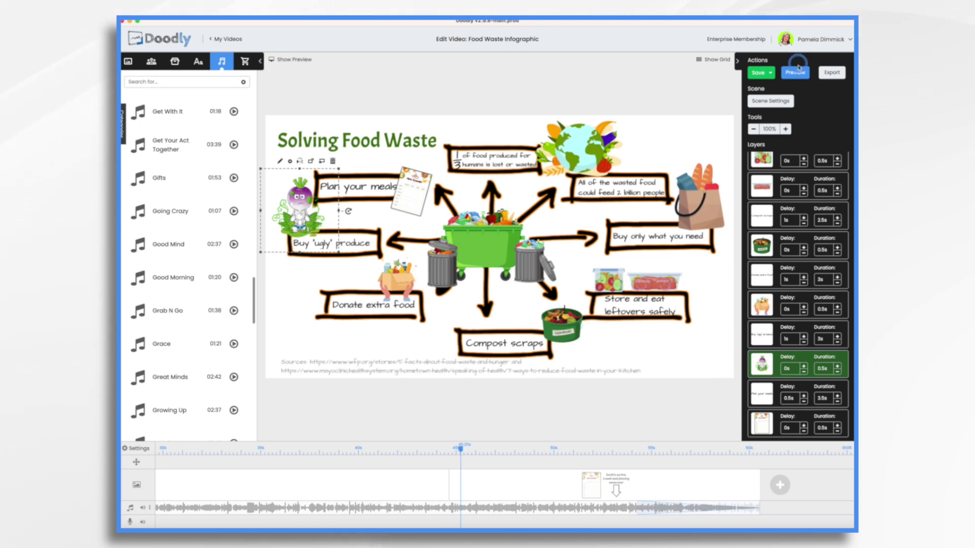